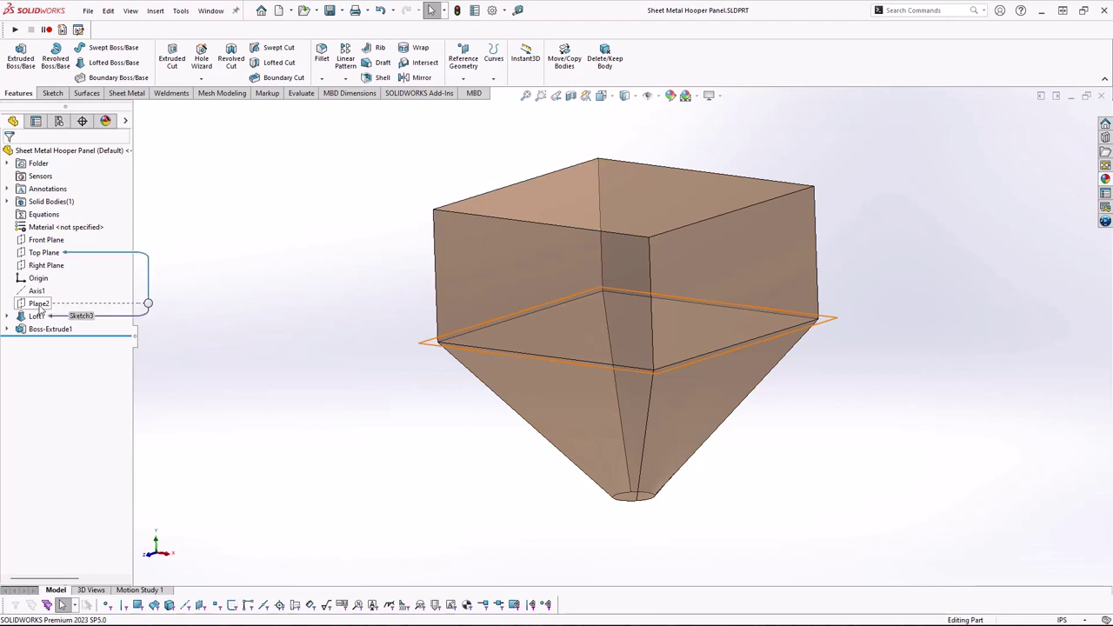
- Create a reference plane offset 10 in above the Top Plane
left_click(38, 254)
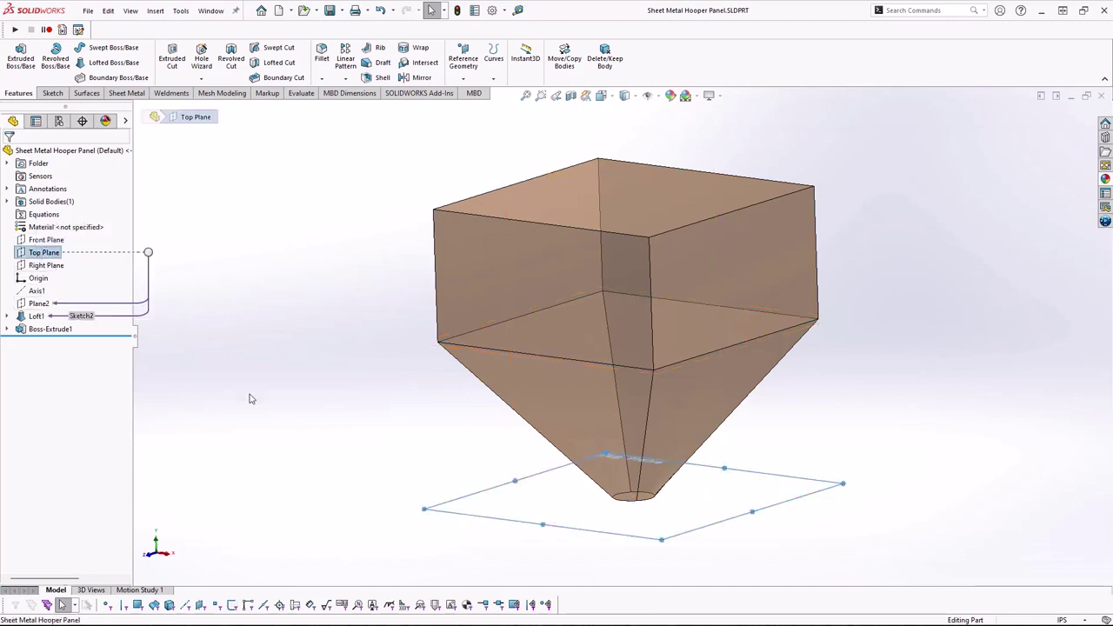
left_click_drag(472, 520, 460, 427, "ctrl")
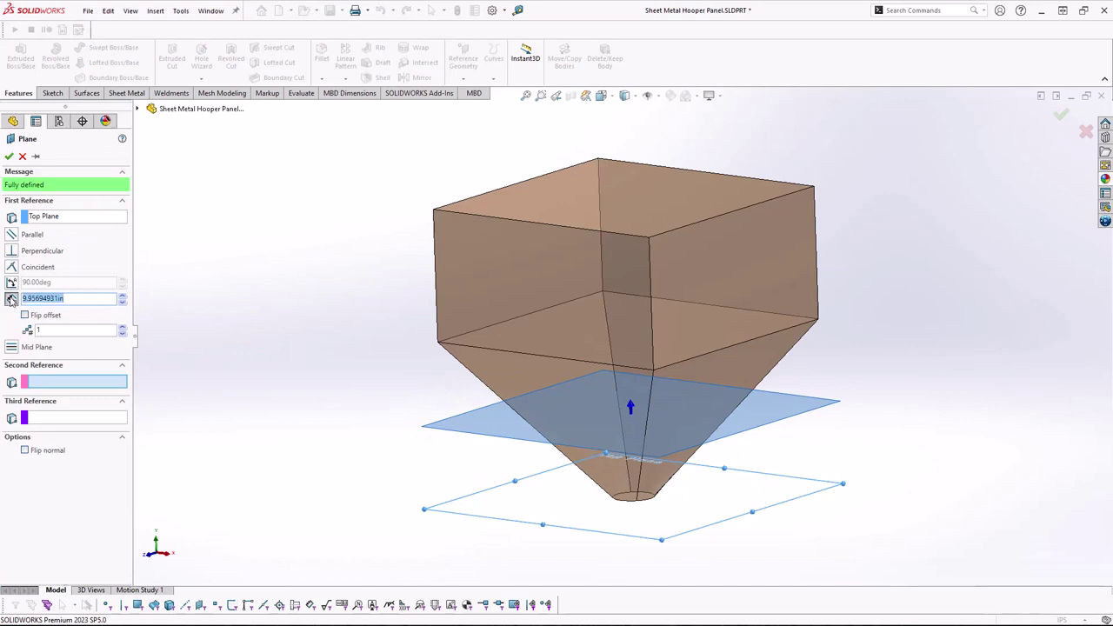
type("10")
key("Return")
left_click(8, 156)
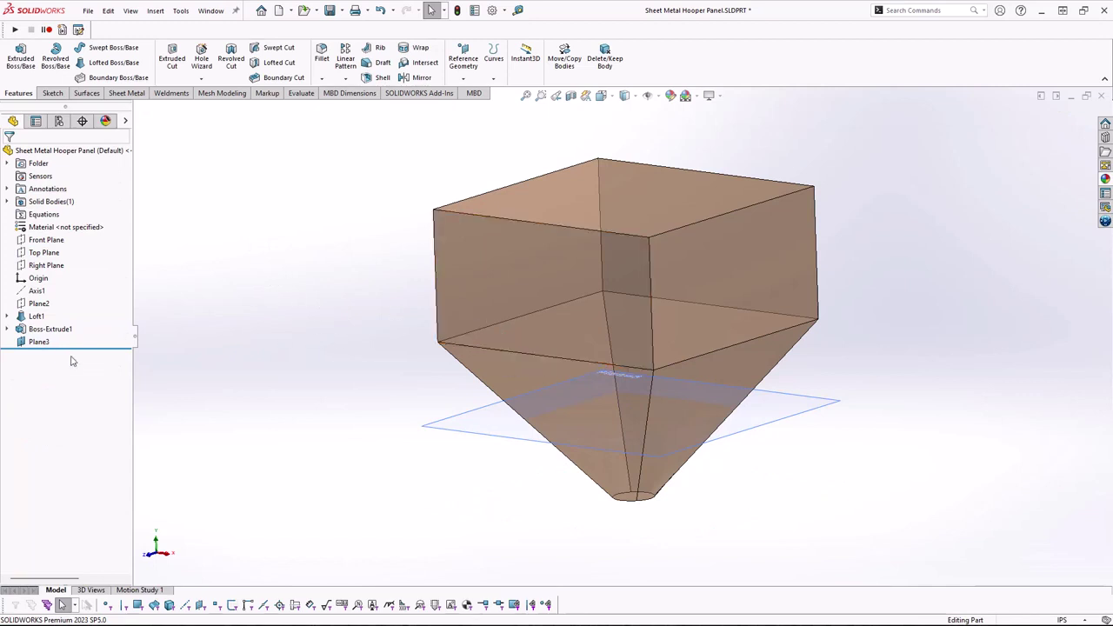
- Sketch on Plane2 by converting the front edge where the box meets the tapered loft, and close the sketch
mouse_move(90, 349)
left_mouse_down()
mouse_move(91, 327)
mouse_move(92, 346)
left_mouse_up()
left_click(38, 303)
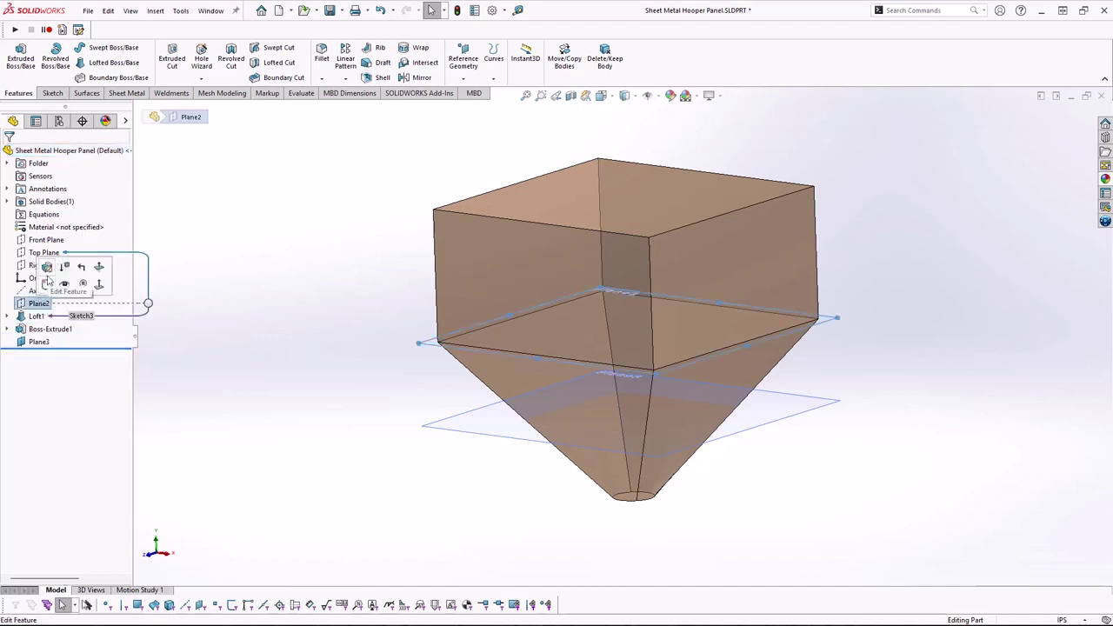
left_click(47, 267)
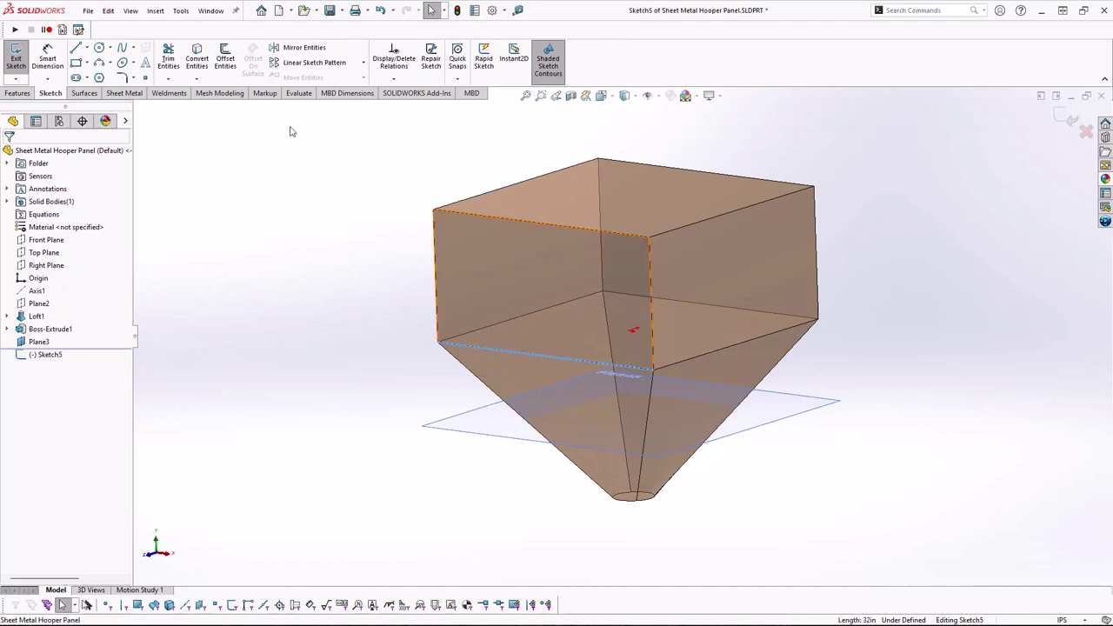
left_click(197, 54)
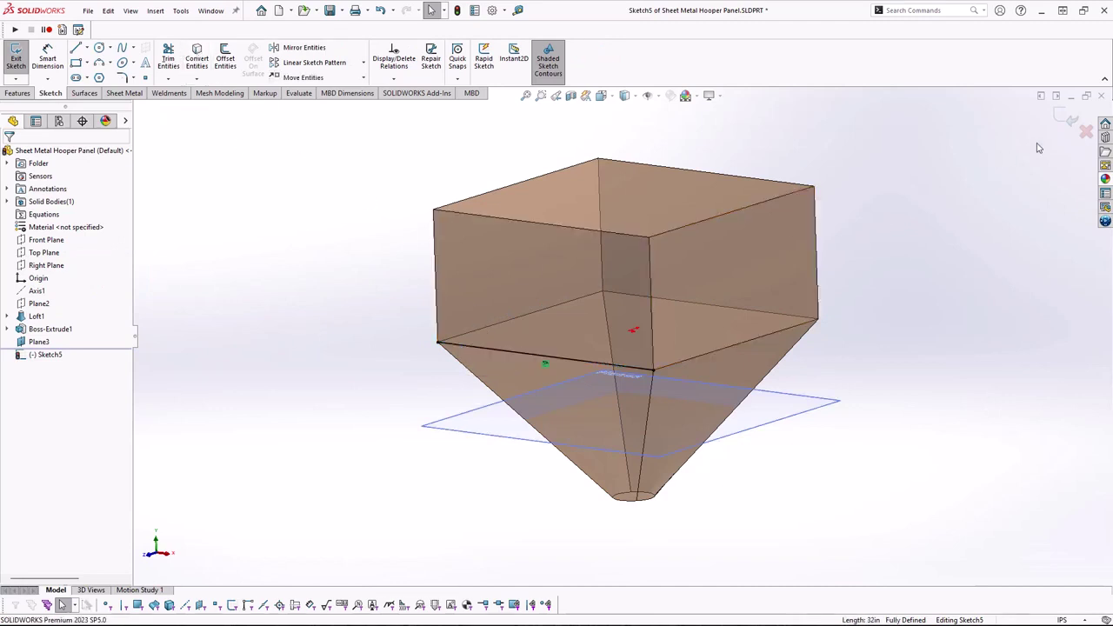
left_click(1065, 120)
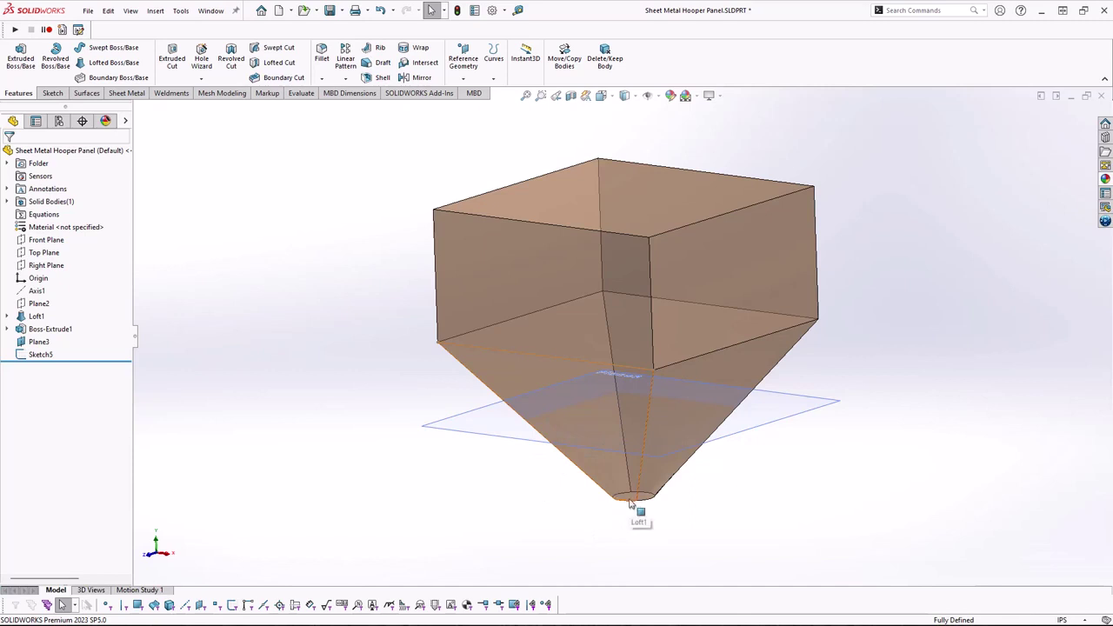
- Start a sketch on the Top Plane and draw a three-point arc of about 4.03 in radius below the hopper's round outlet
left_click(43, 252)
left_click(39, 238)
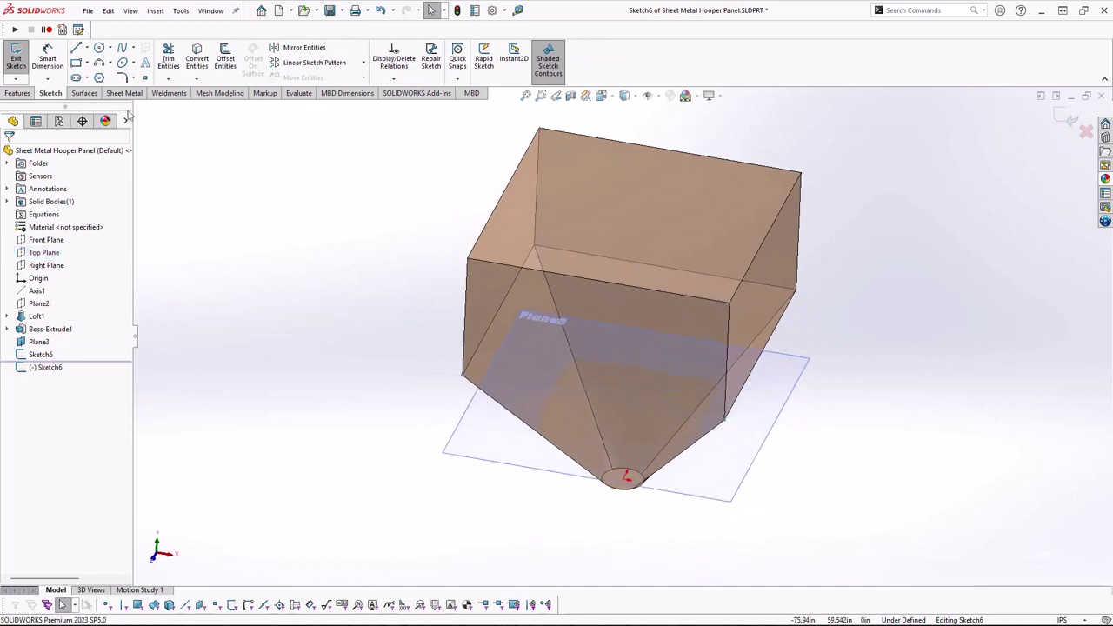
left_click(99, 63)
left_click(588, 490)
left_click(653, 500)
left_click(620, 513)
right_click(526, 480)
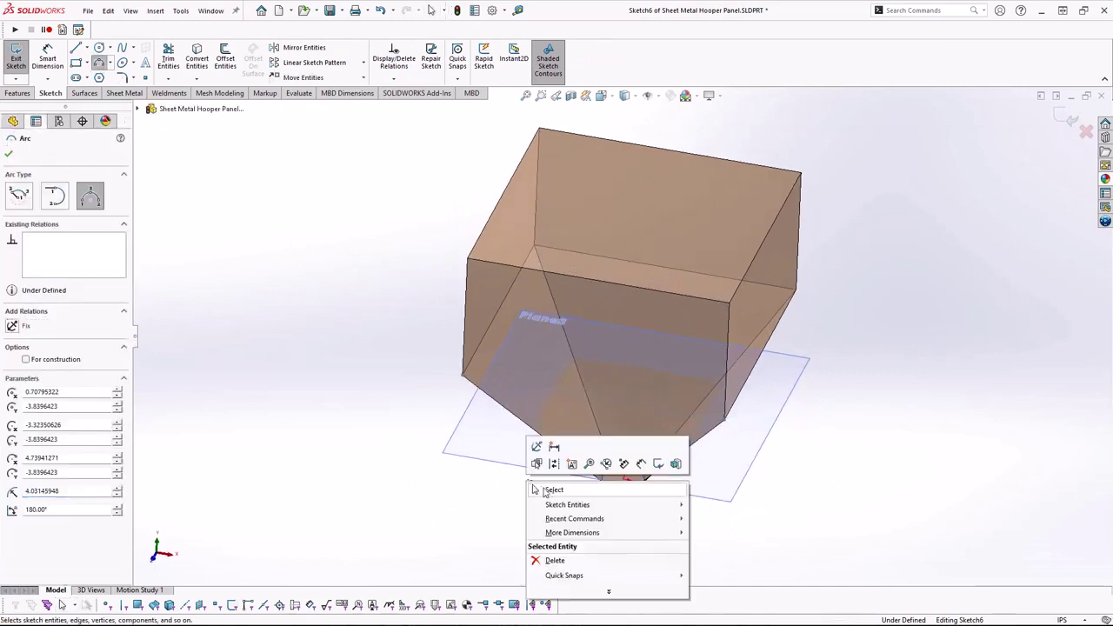
left_click(546, 489)
- Make the arc concentric with the origin
scroll(672, 504, "down", 5)
left_click(589, 492)
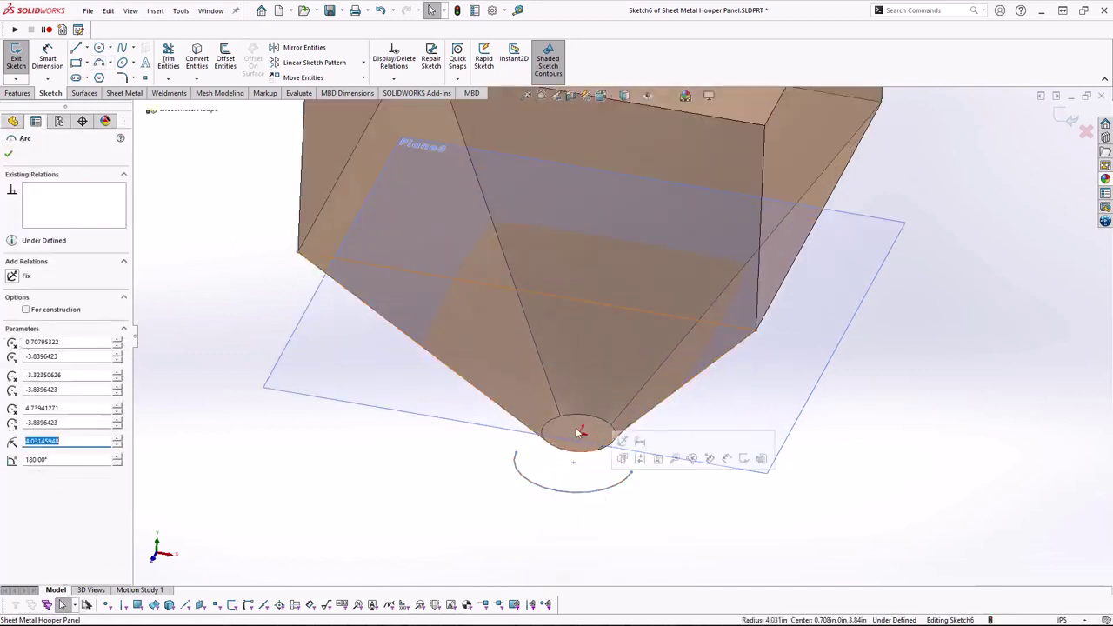
left_click(580, 432, "ctrl")
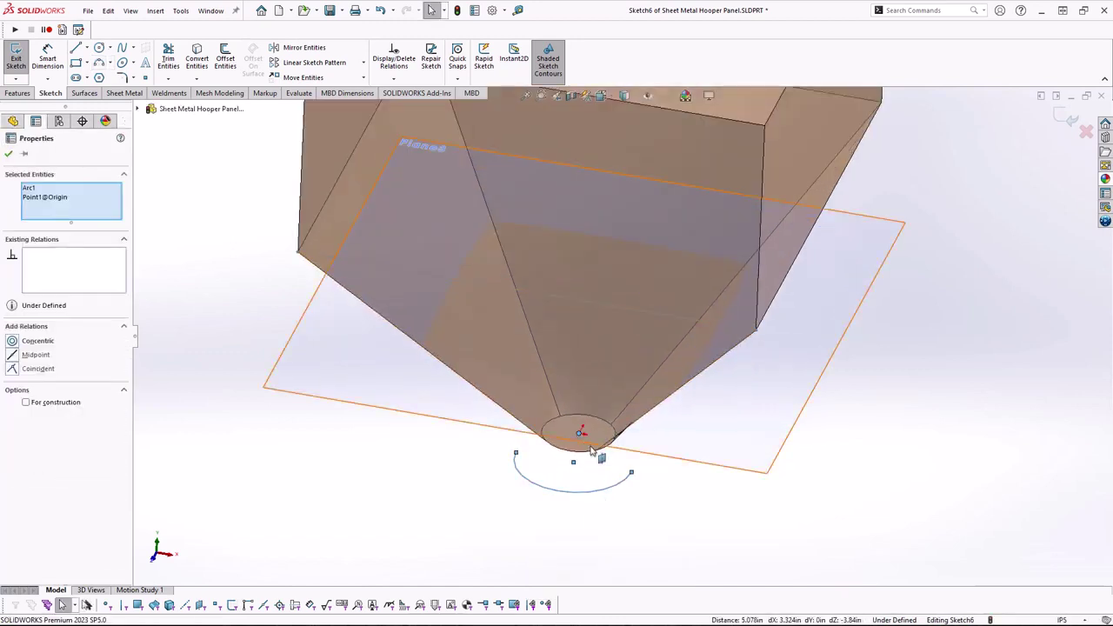
left_click(14, 342)
left_click(338, 482)
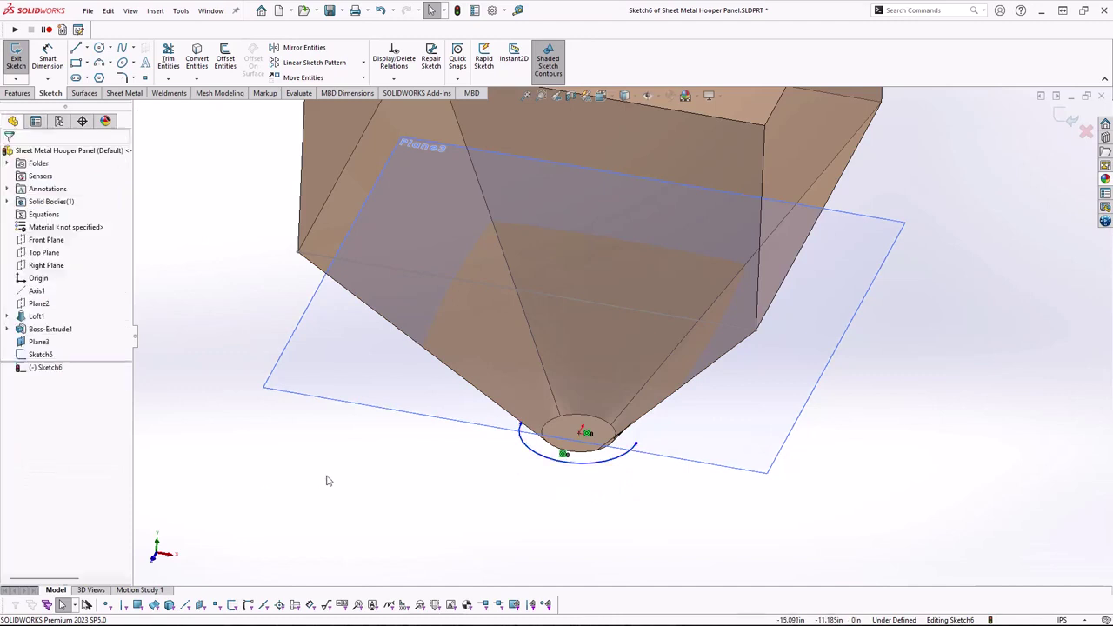
- Dimension the arc, display the dimension as a diameter, and set it to 5 in
right_click_drag(499, 526, 489, 472)
right_click(486, 449)
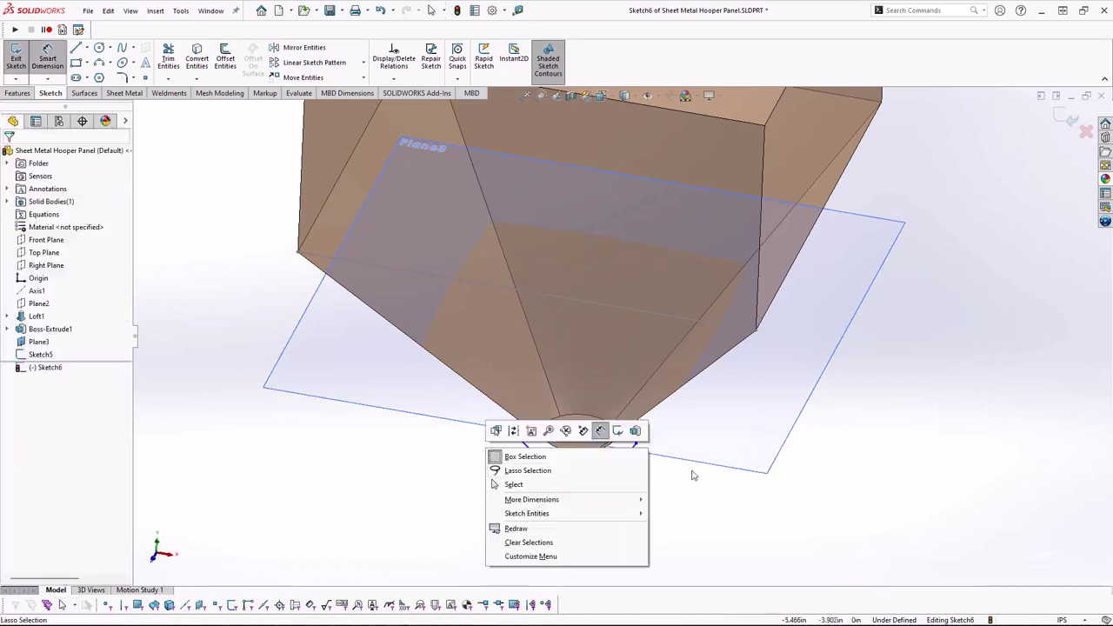
left_click(692, 473)
left_click(612, 465)
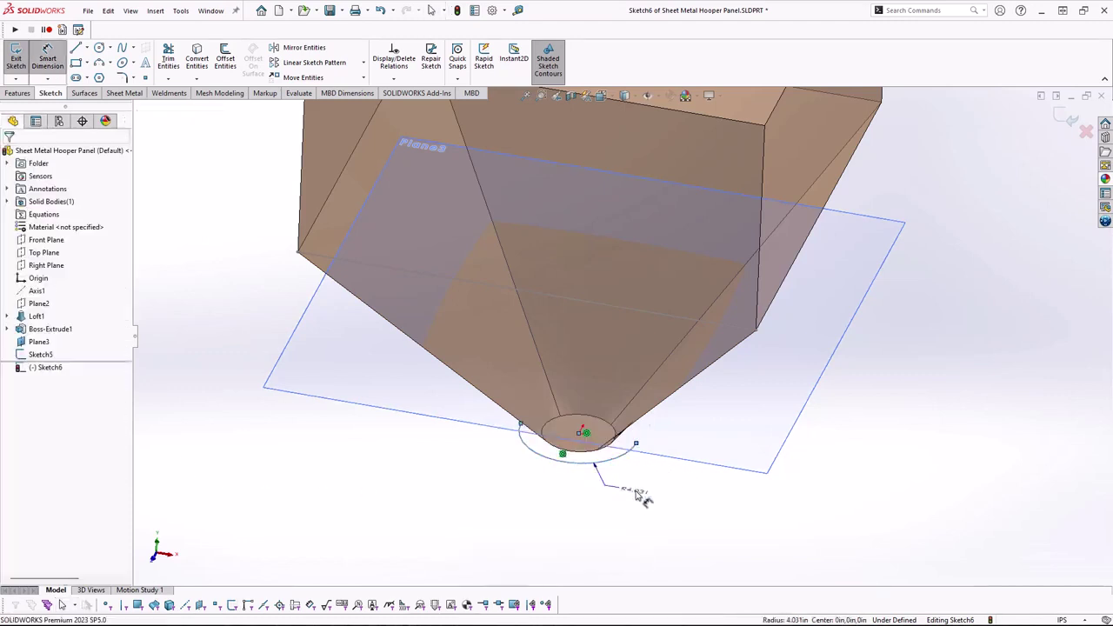
left_click(643, 497)
left_click(586, 474)
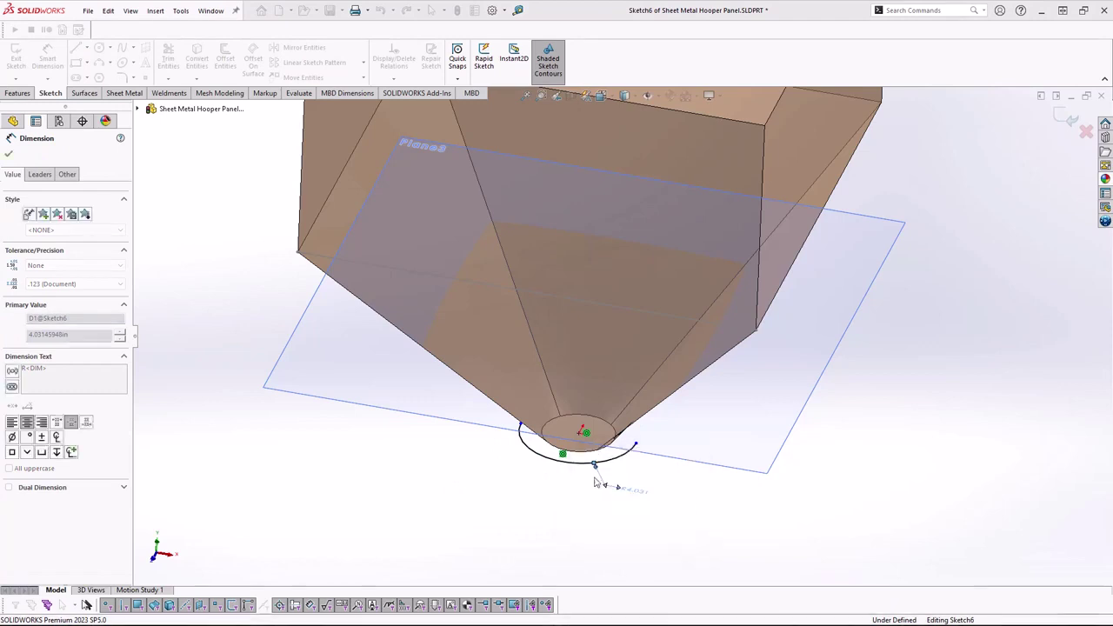
right_click(633, 489)
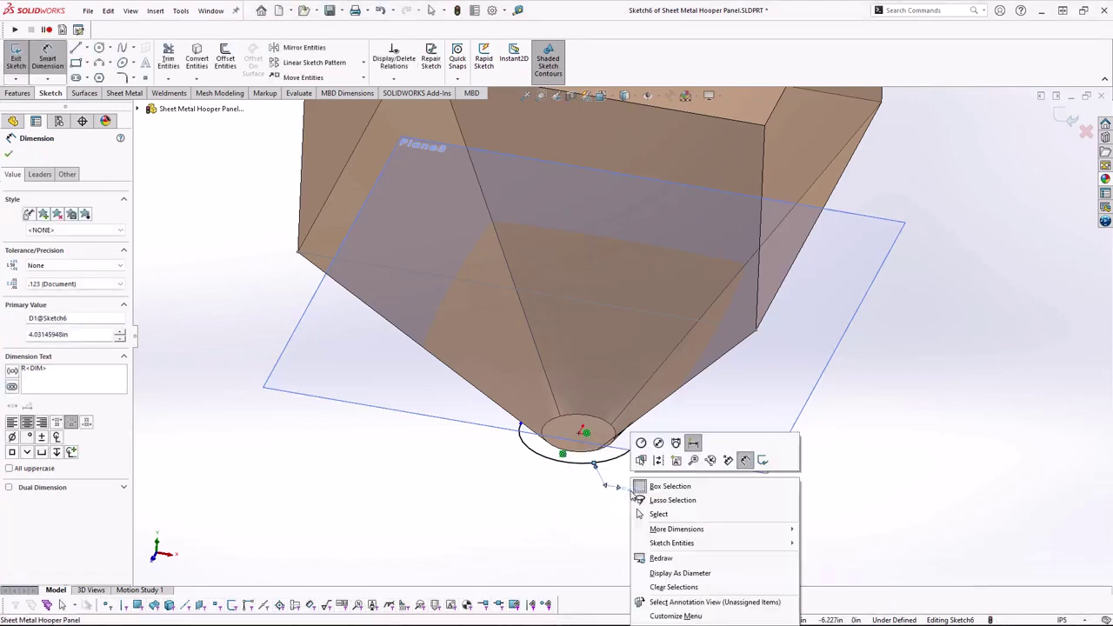
left_click(658, 444)
double_click(634, 494)
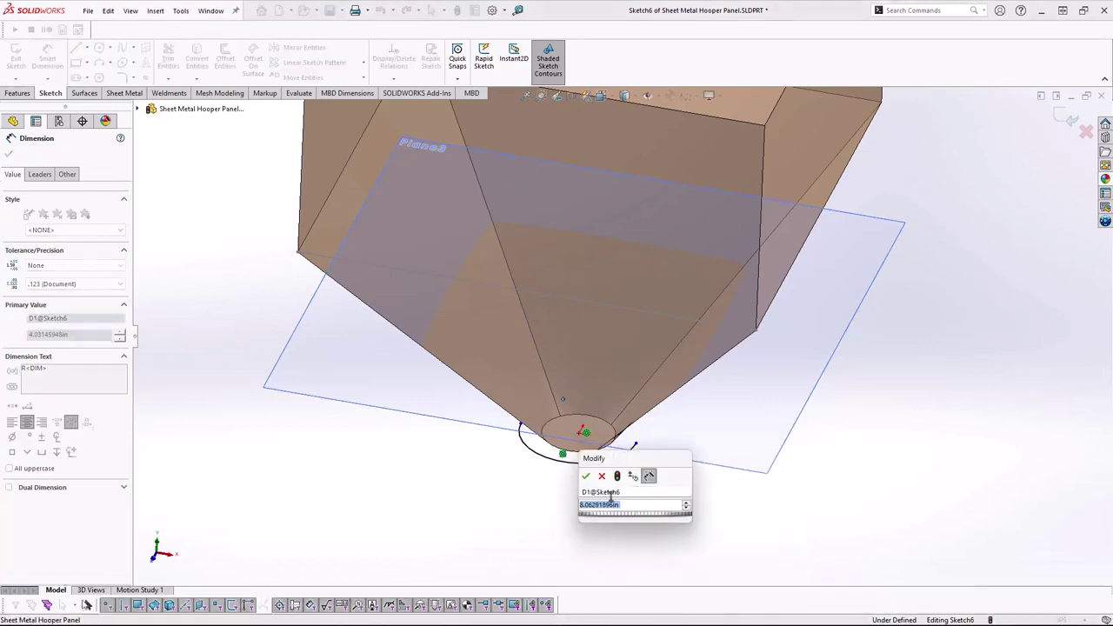
type("8")
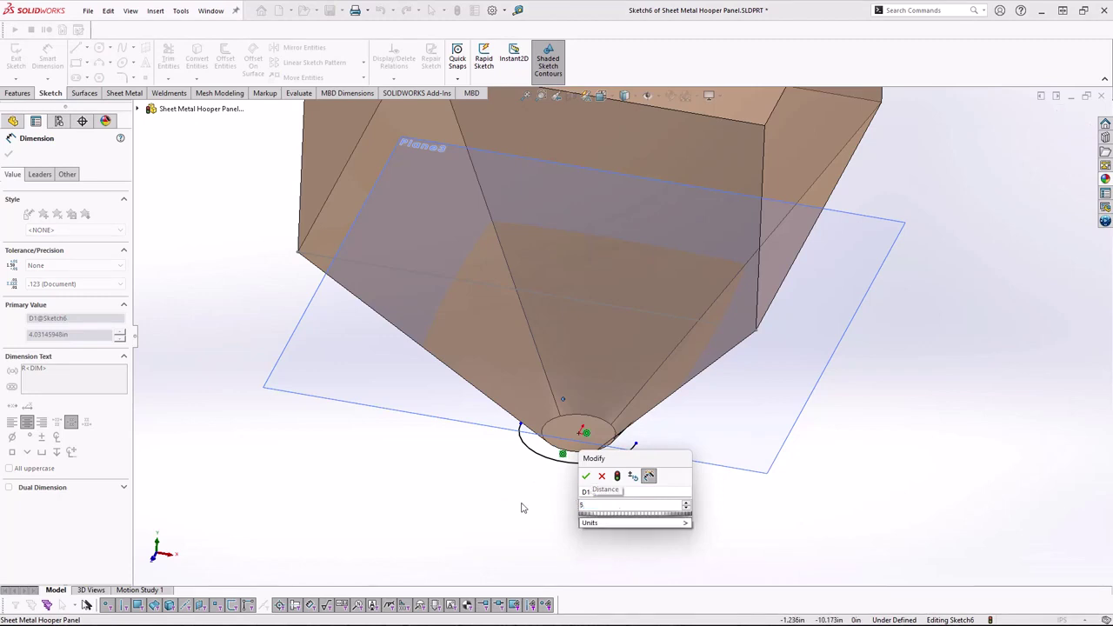
key("Return")
key("Escape")
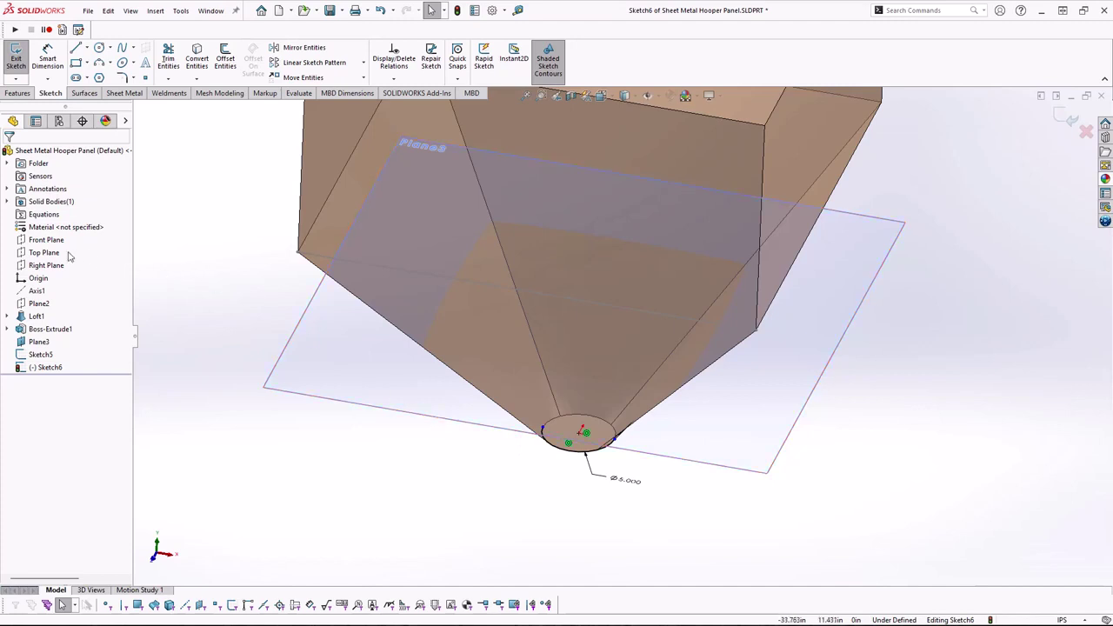
- Hide the hopper's solid body, Boss-Extrude1
left_click(8, 202)
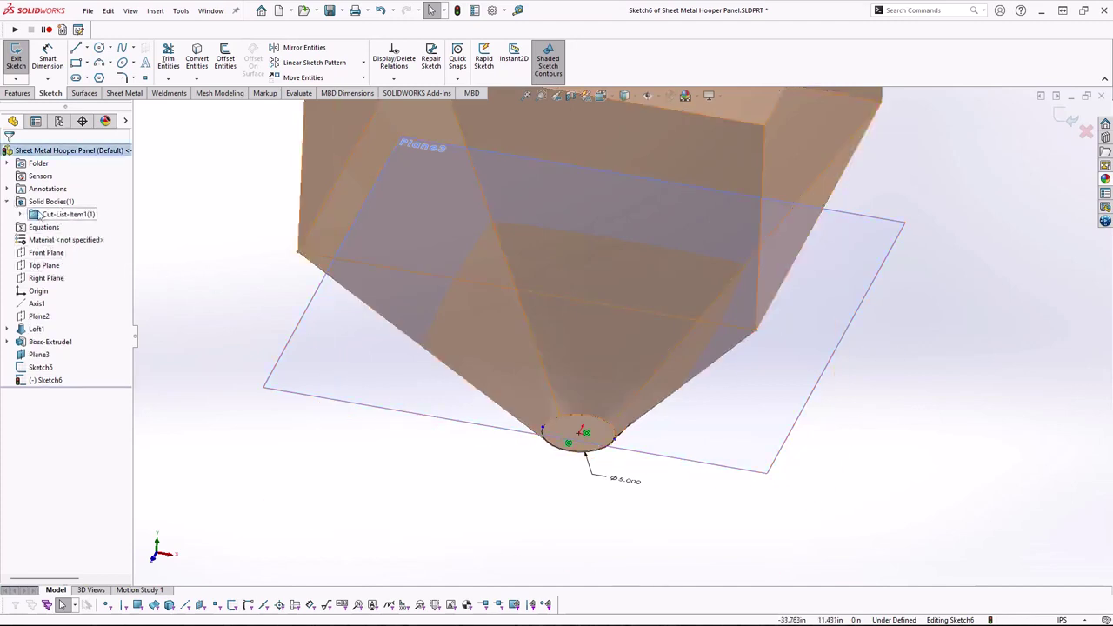
left_click(21, 214)
right_click(66, 228)
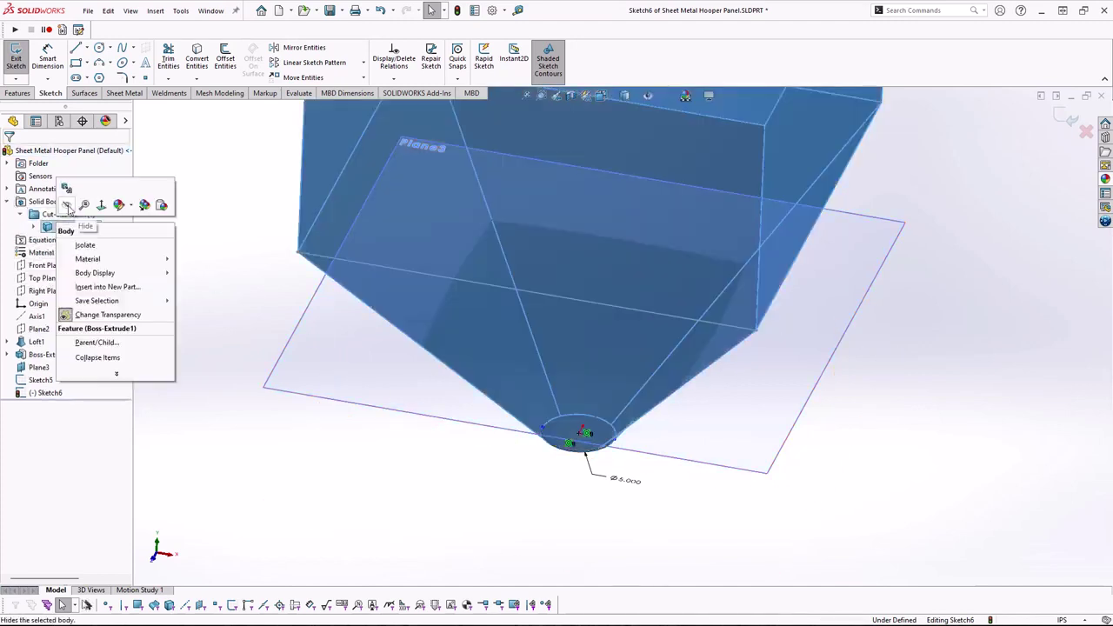
left_click(67, 205)
key("space")
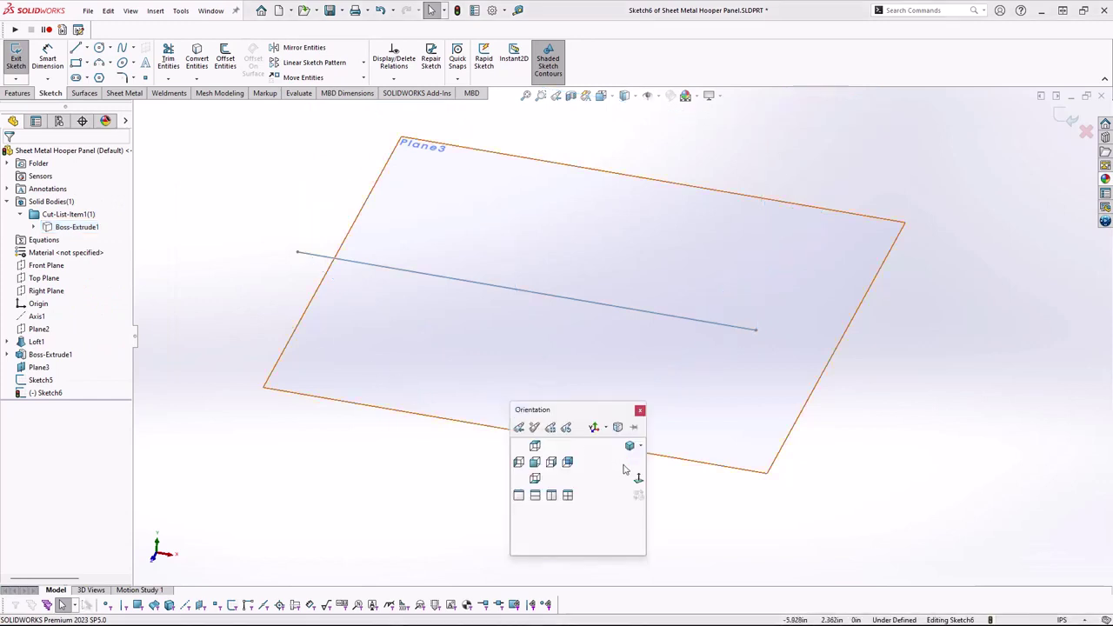
left_click(637, 480)
scroll(629, 321, "down", 4)
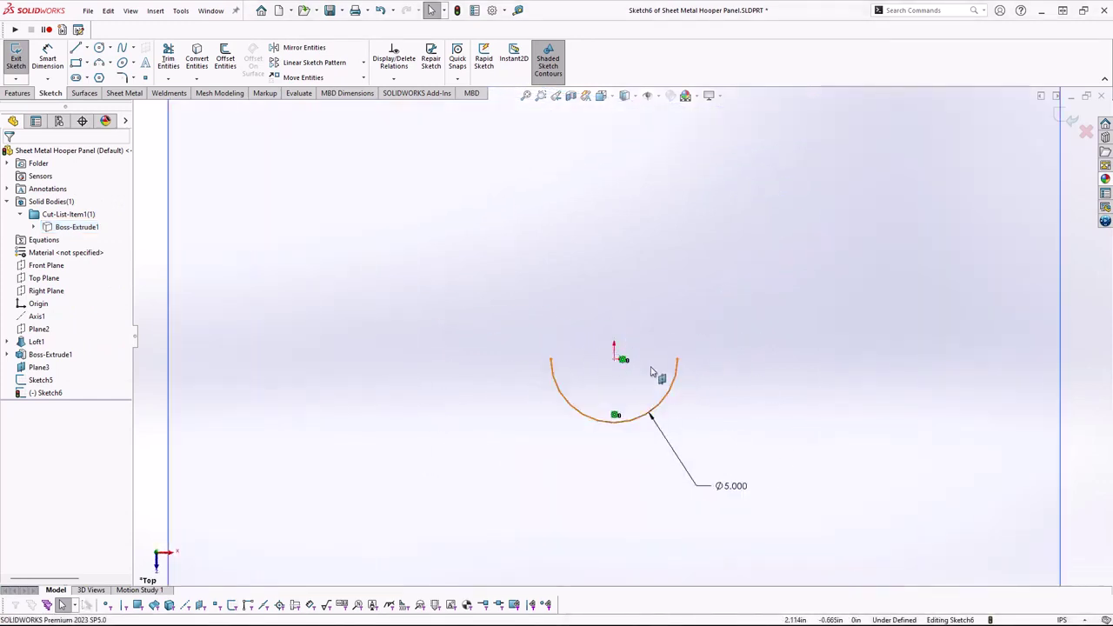
scroll(719, 343, "up", 2)
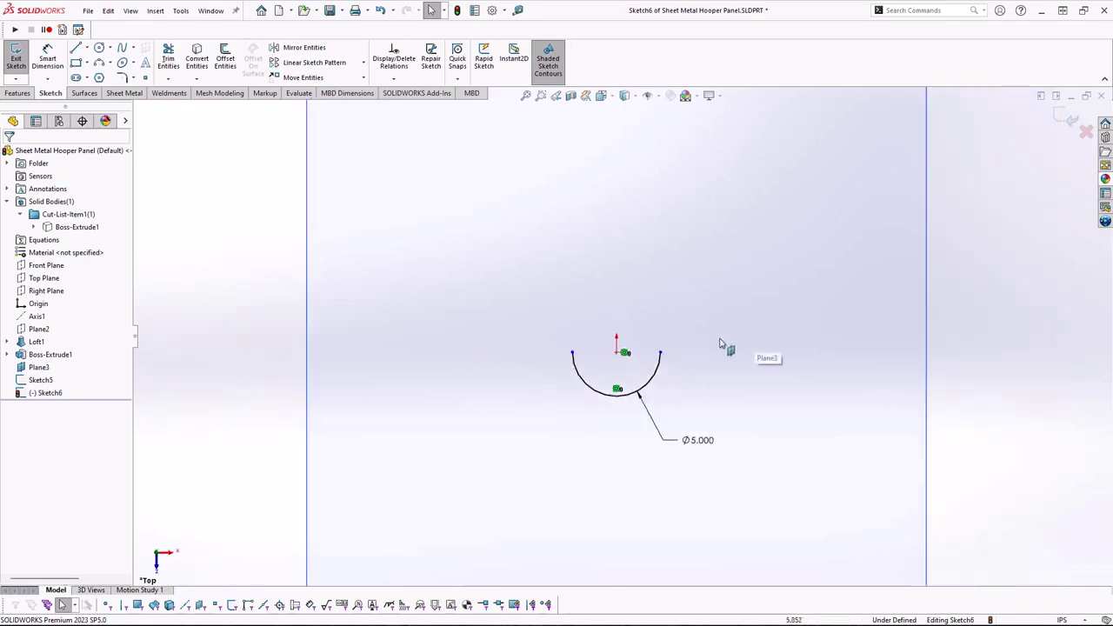
right_click_drag(987, 371, 991, 302)
left_click(661, 354)
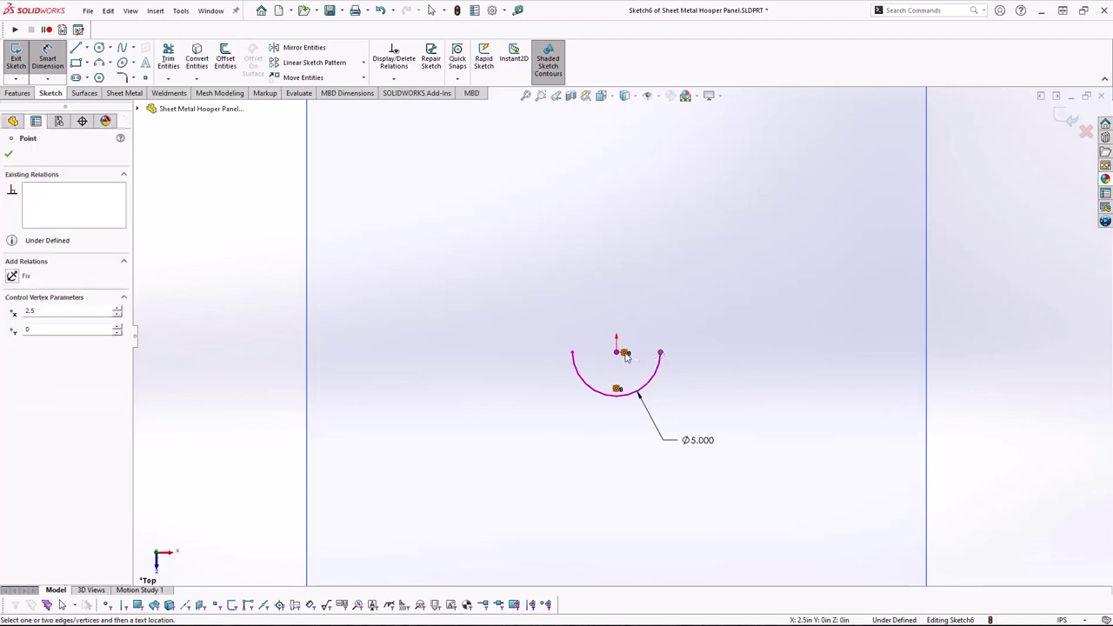
left_click(616, 353)
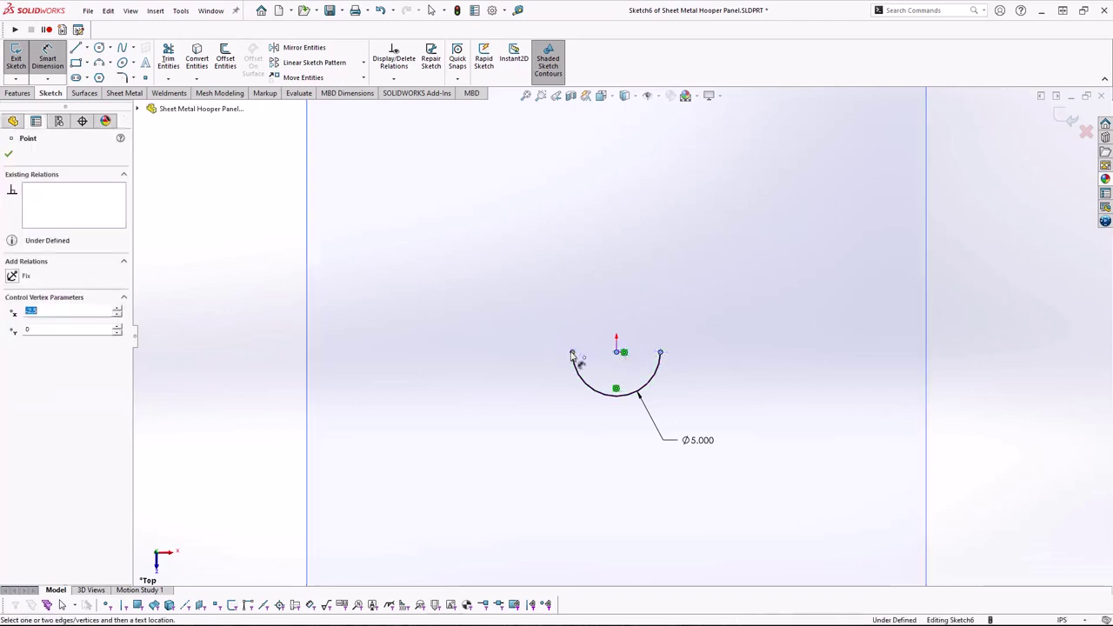
key("Escape")
key("Escape")
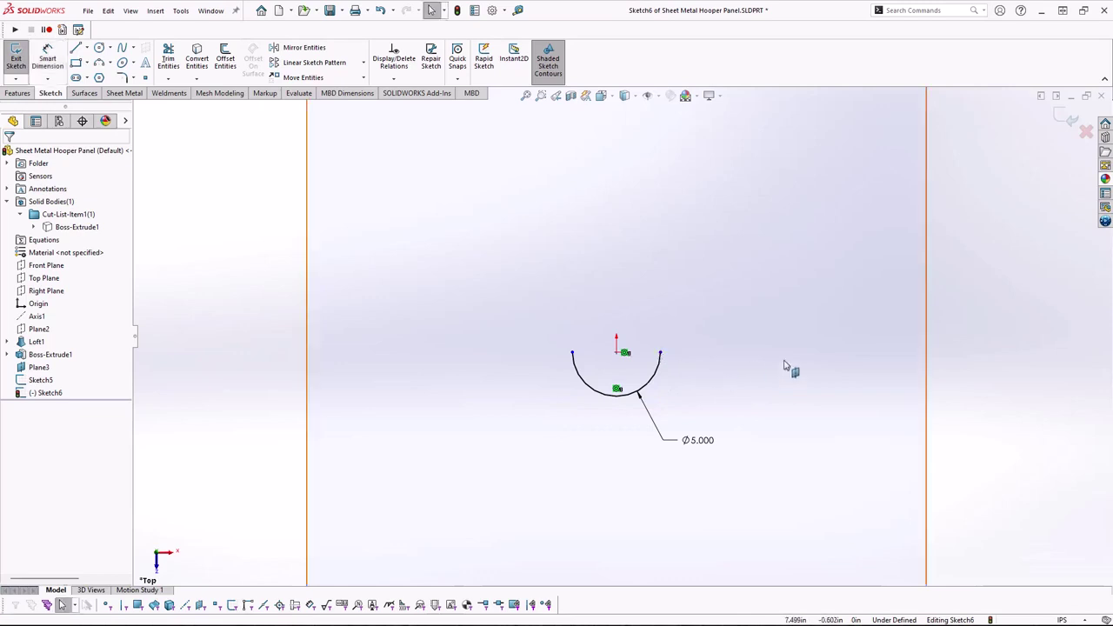
- Shorten the arc by moving both endpoints slightly along the curve, away from the horizontal through the origin
left_click_drag(661, 355, 656, 370)
left_click_drag(573, 352, 577, 370)
left_click(969, 379)
- Add an angular dimension between the arc's two endpoints about the origin and set it to 90 degrees
right_click_drag(972, 387, 969, 309)
left_click(657, 373)
left_click(617, 352)
left_click(576, 372)
left_click(610, 431)
type("90")
key("Return")
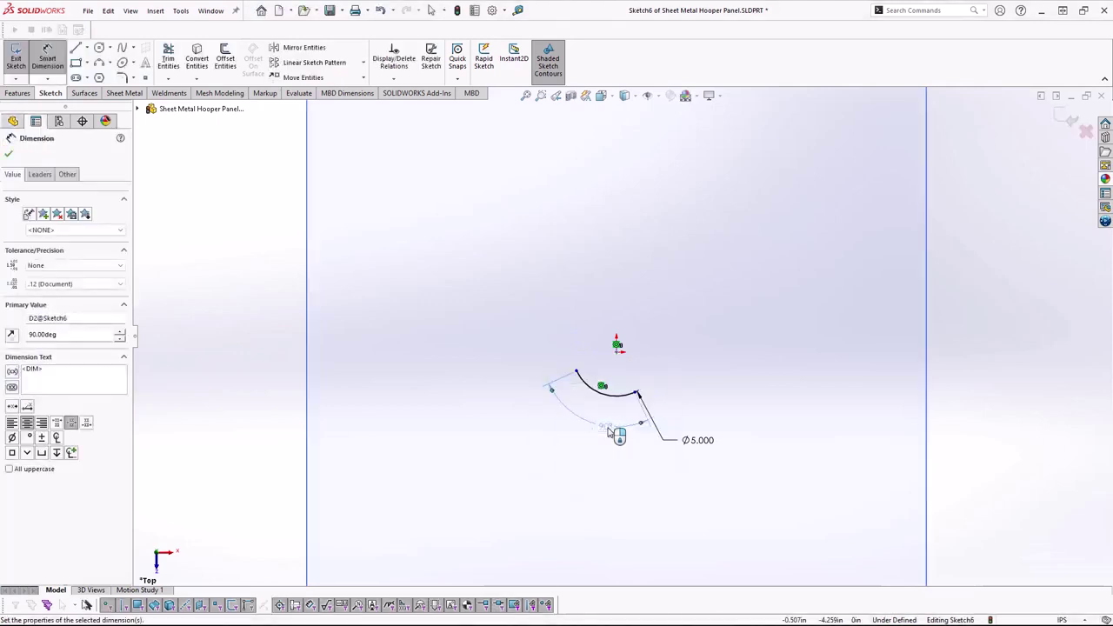
key("Escape")
- Add a horizontal relation between the arc's two endpoints and close the sketch
left_click(636, 394)
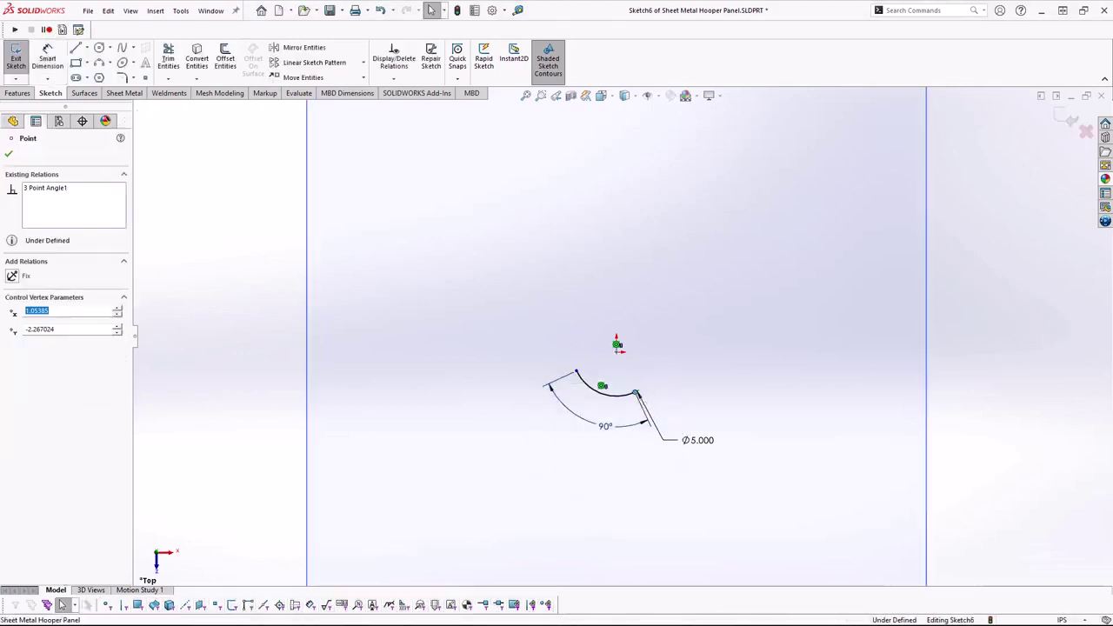
left_click(576, 372, "ctrl")
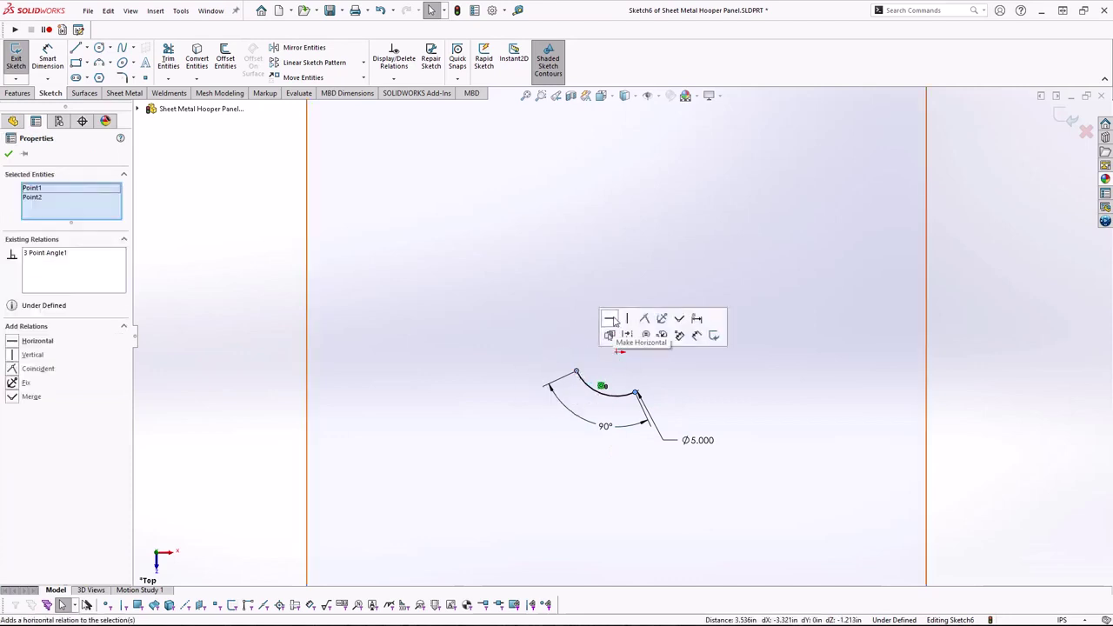
left_click(610, 318)
left_click(263, 346)
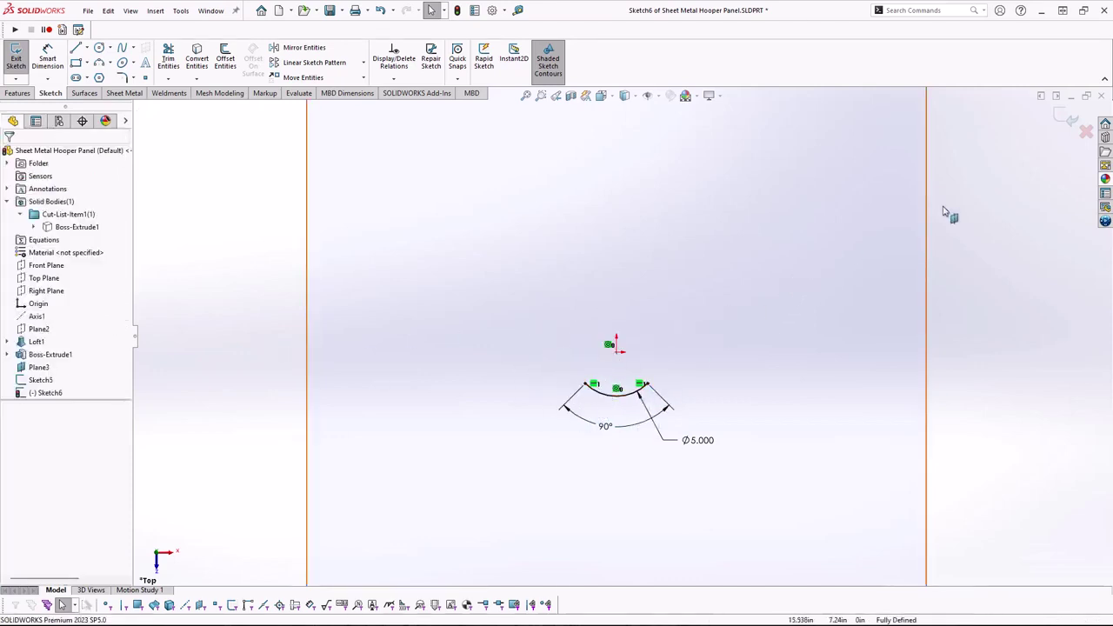
left_click(1068, 118)
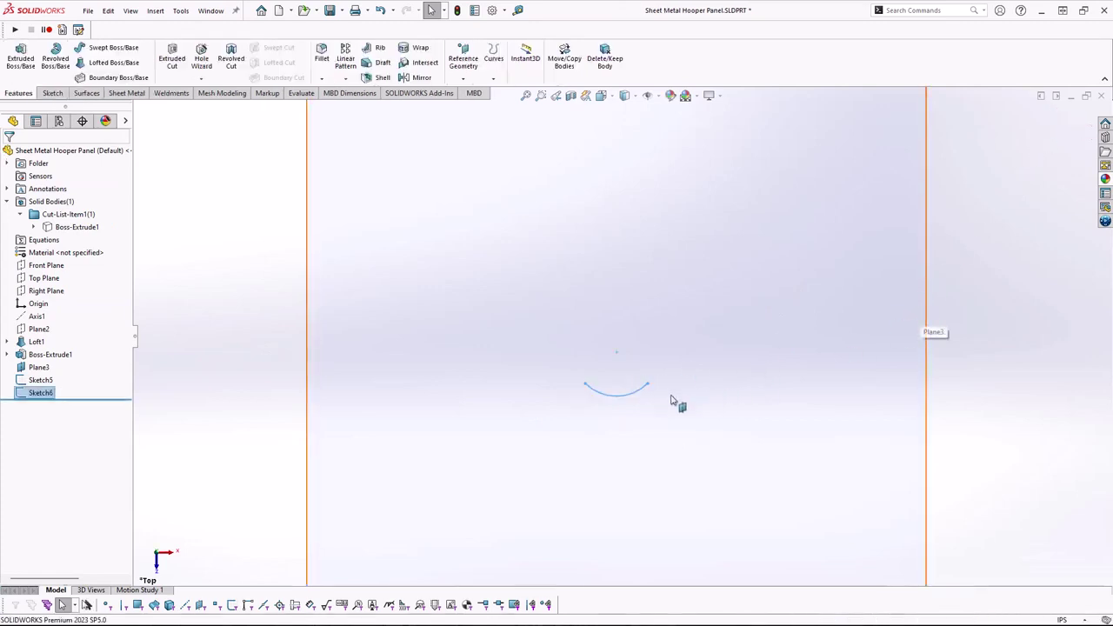
- Start a new sketch on Plane3 and orient the view normal to it
middle_click_drag(658, 405, 548, 299)
scroll(584, 392, "down", 5)
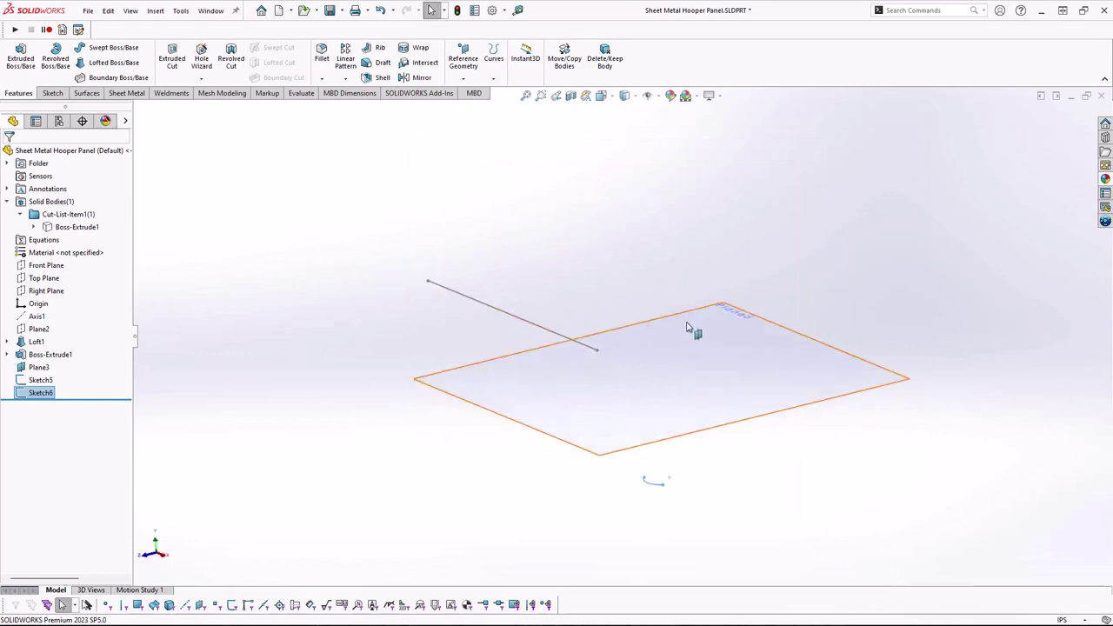
left_click(654, 326)
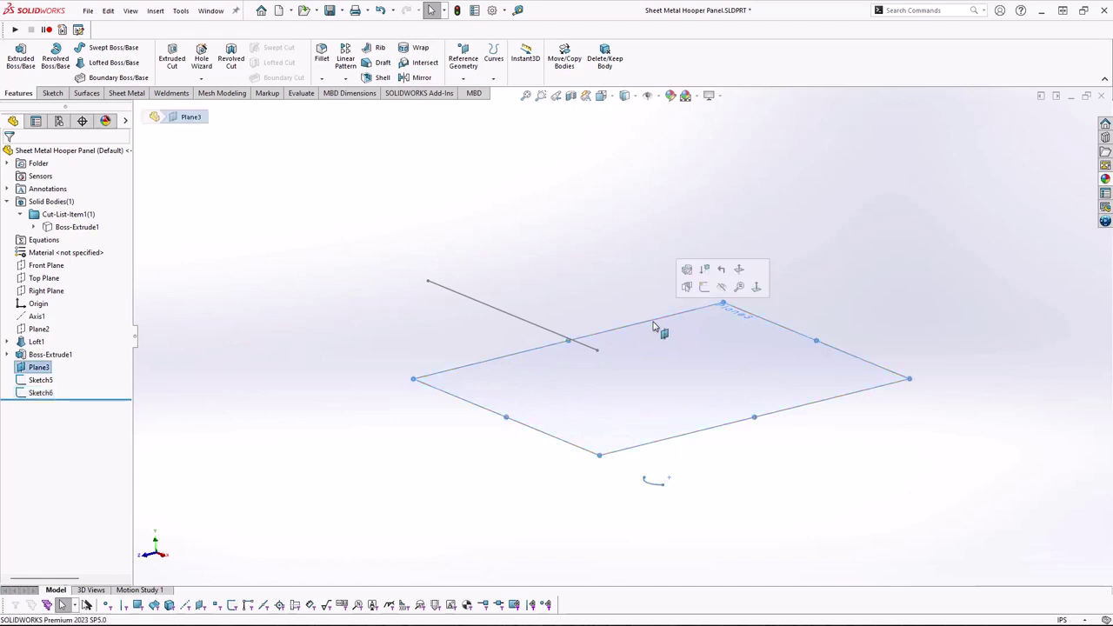
left_click(704, 288)
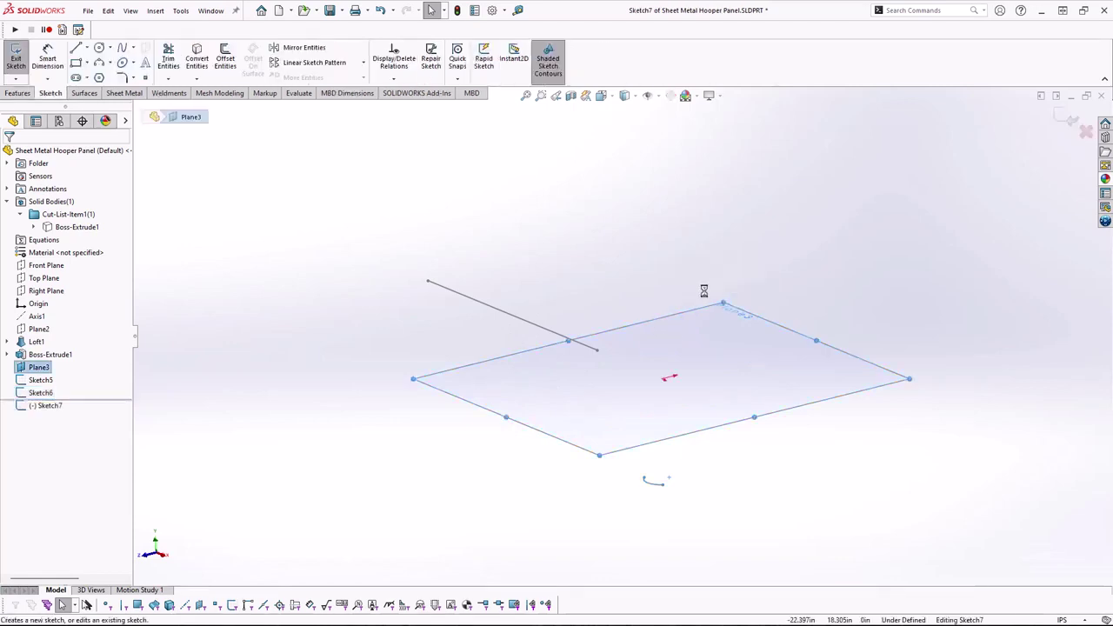
key("space")
left_click(703, 477)
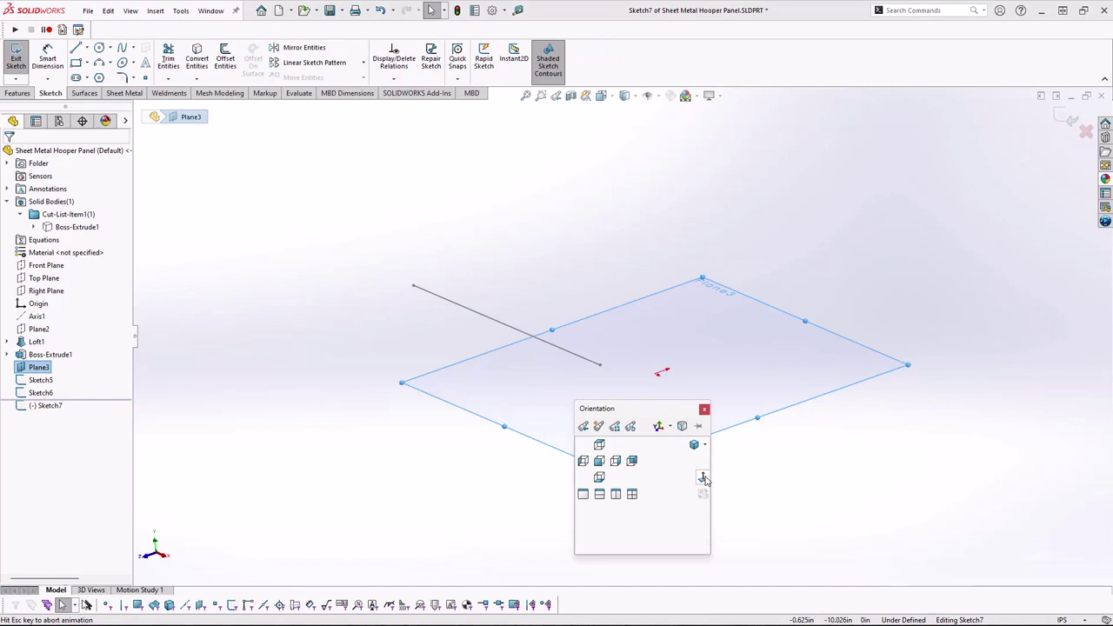
- Sketch a horizontal line about 14.85 in long between the outlet arc and the top-edge line
left_click(78, 49)
left_click(530, 431)
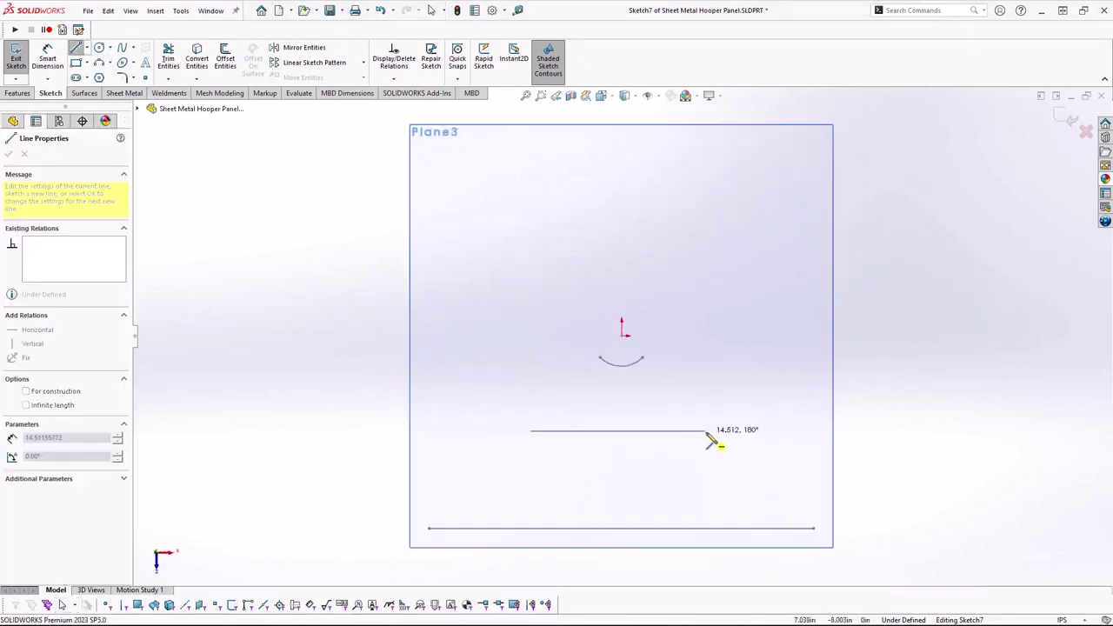
left_click(709, 430)
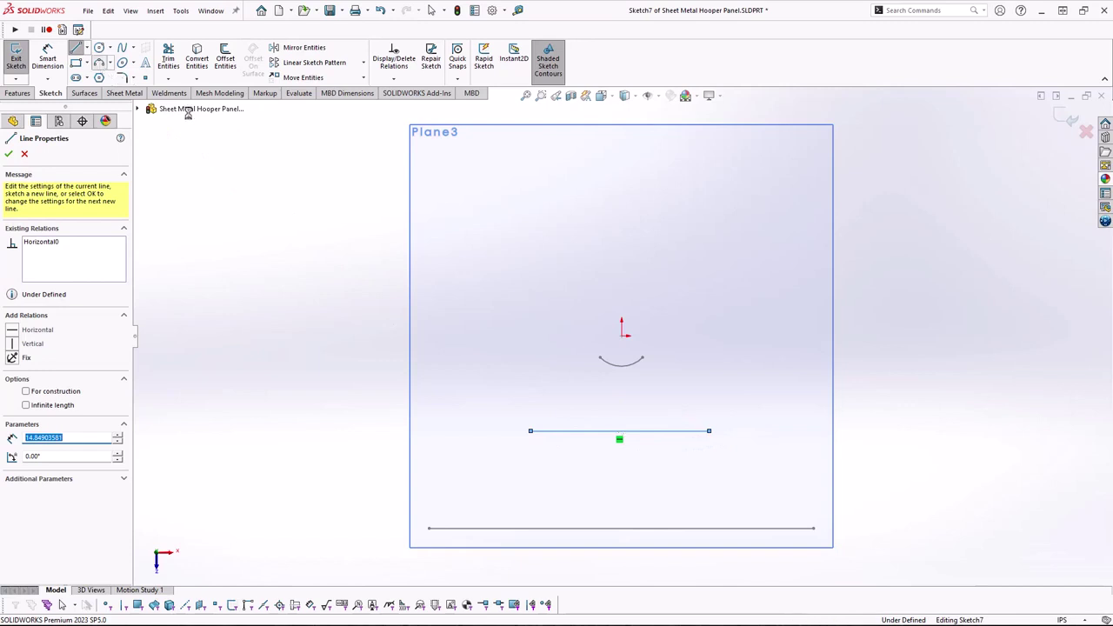
- Sketch a small three-point arc starting at the horizontal line's right end and curving up toward the origin side
left_click(99, 63)
scroll(715, 422, "down", 5)
left_click(679, 429)
left_click(701, 415)
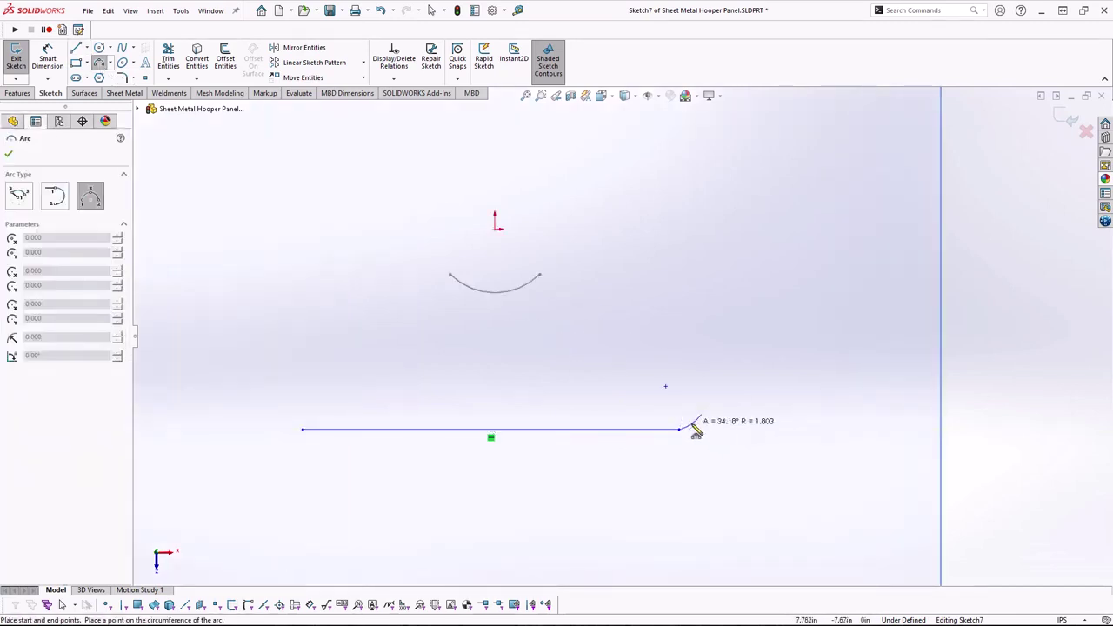
scroll(696, 427, "down", 2)
left_click(685, 421)
left_click(688, 425)
- Sketch a matching small three-point arc at the horizontal line's left end
scroll(409, 385, "up", 4)
scroll(495, 363, "down", 3)
left_click(512, 359)
left_click(481, 336)
left_click(487, 352)
key("Escape")
- Add tangent relations between the horizontal line and the small arcs at both of its ends
left_click_drag(534, 349, 502, 368)
left_click(536, 316)
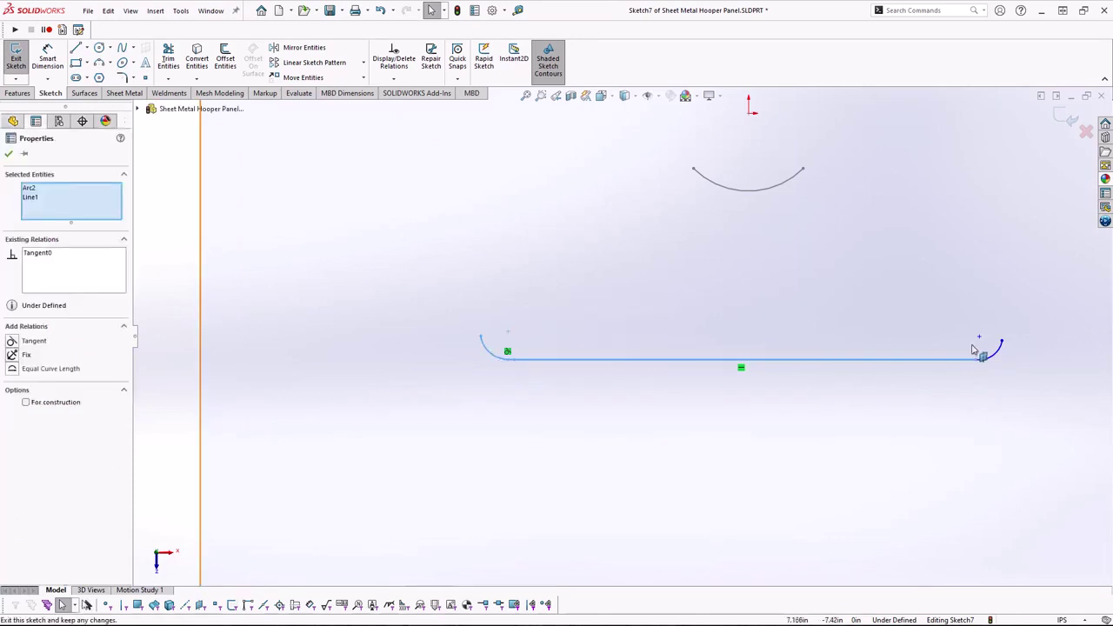
key("Escape")
left_click_drag(975, 365, 967, 382)
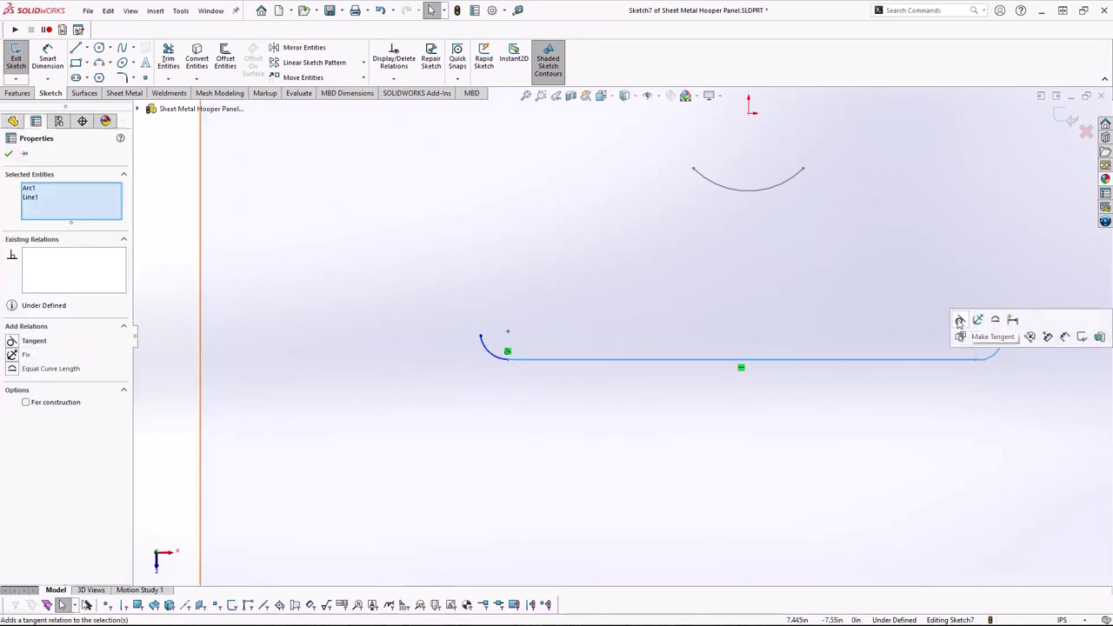
left_click(961, 318)
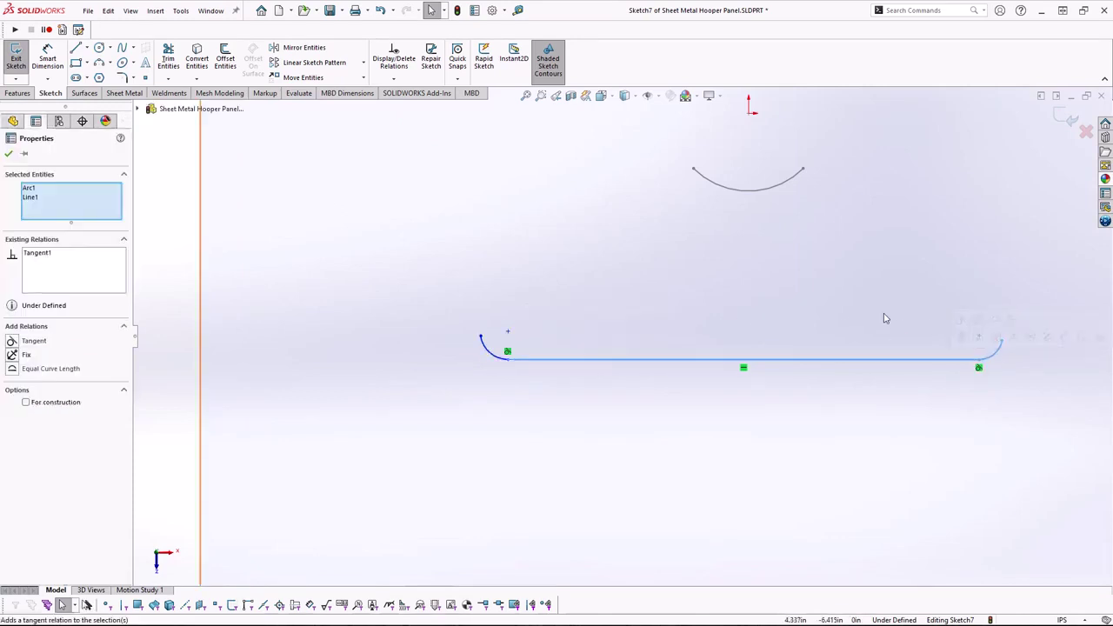
- Add an equal relation between the two small corner arcs
left_click(1008, 358)
left_click(999, 350)
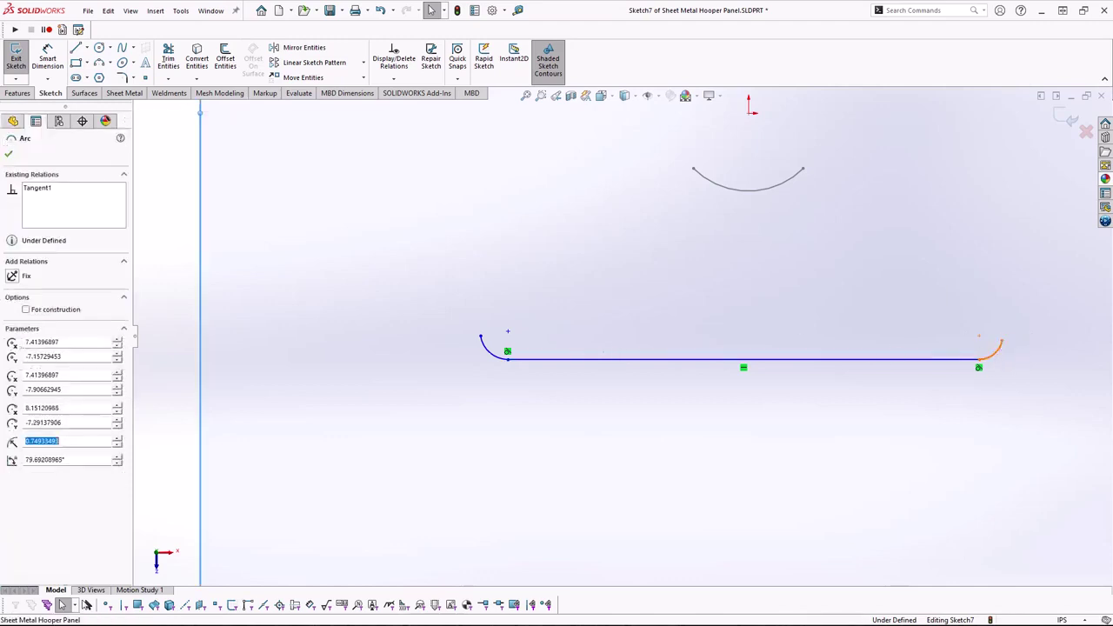
left_click(483, 348, "ctrl")
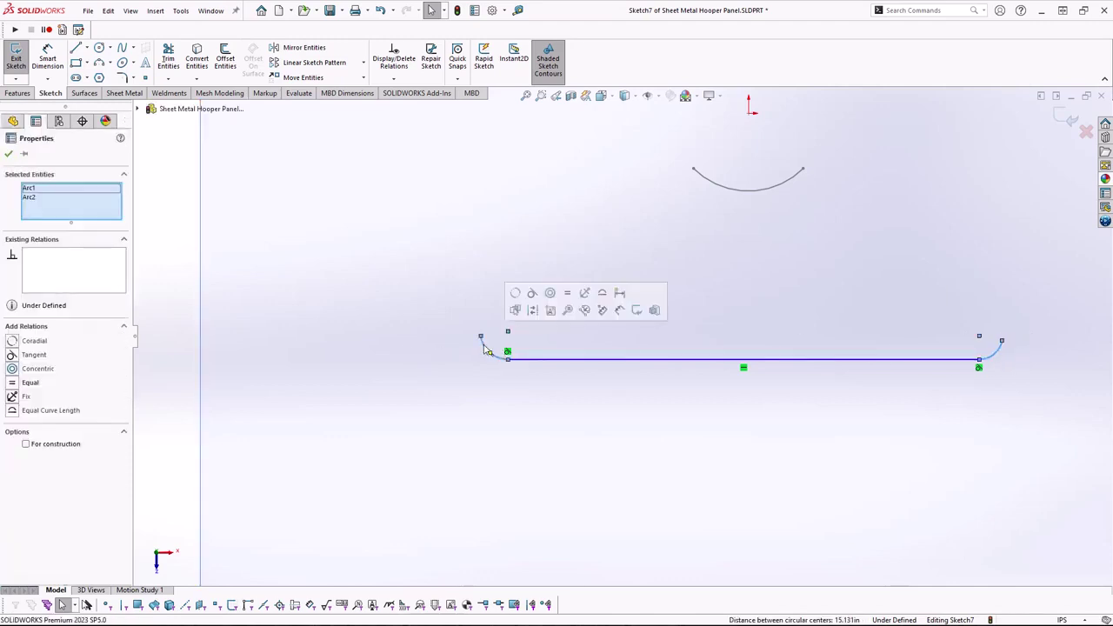
left_click(568, 294)
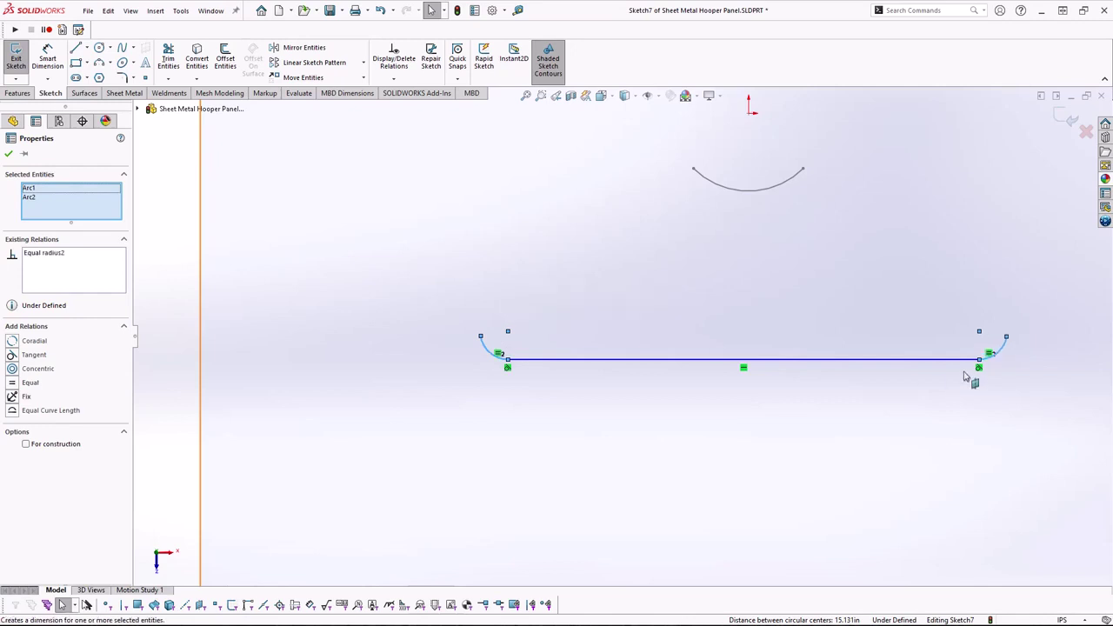
- Add a horizontal relation between the corner arcs' free endpoints and move the right one along its curve to shorten the arcs
left_click(1010, 346)
left_click(1006, 338)
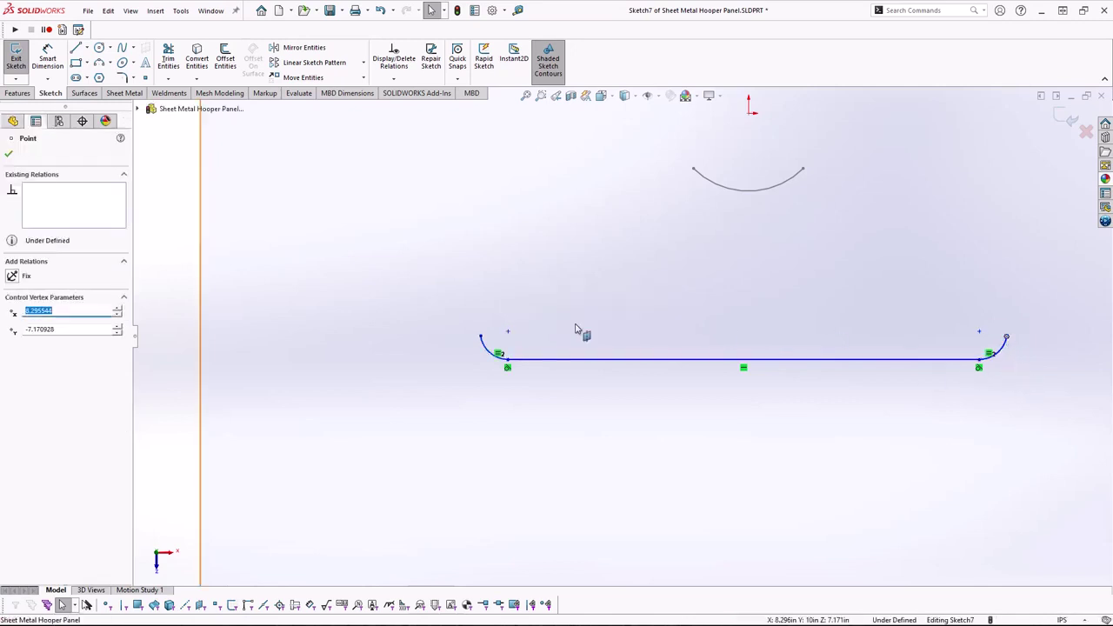
left_click(481, 336, "ctrl")
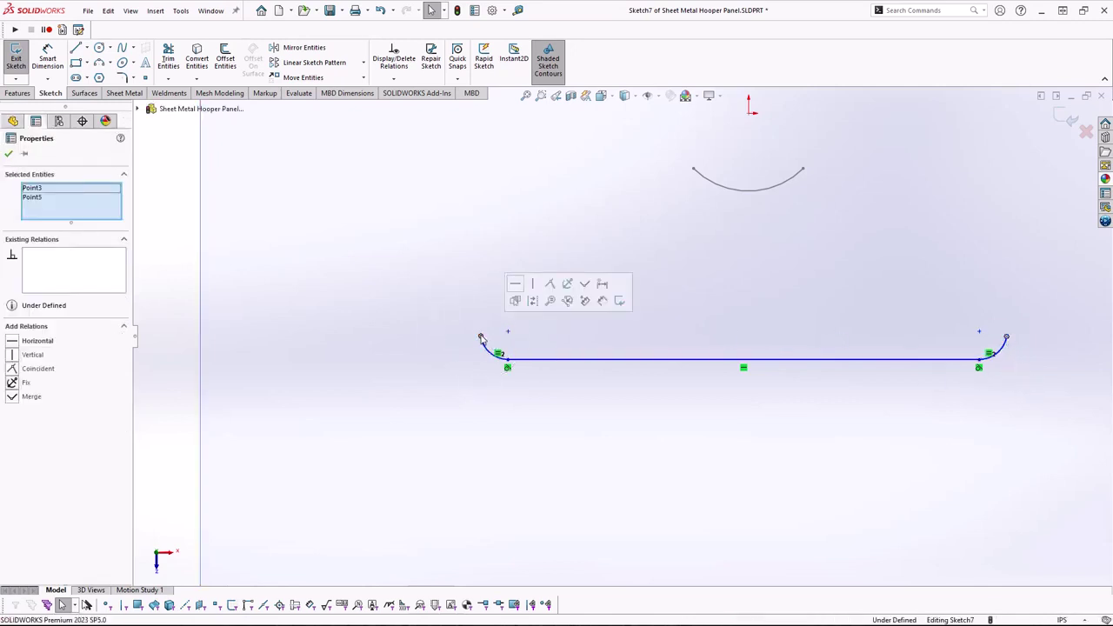
left_click(515, 287)
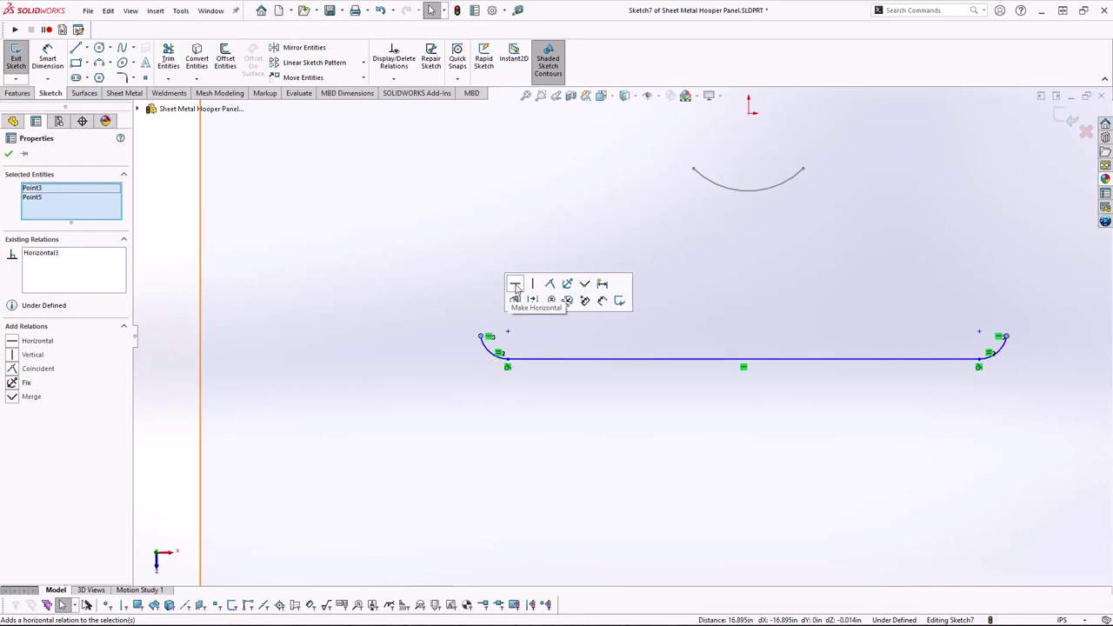
left_click(1057, 351)
mouse_move(1007, 337)
left_mouse_down()
mouse_move(1006, 355)
mouse_move(1000, 347)
left_mouse_up()
left_click(698, 302)
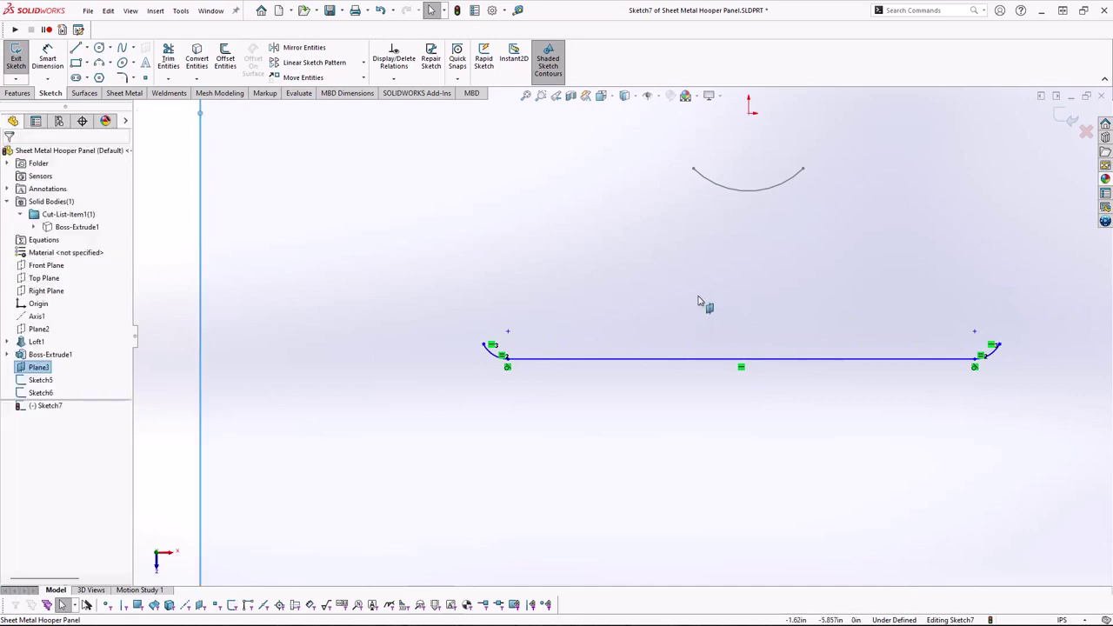
- Draw a centerline from the origin to the horizontal line's midpoint and make it vertical
left_click(87, 50)
left_click(100, 76)
left_click(748, 119)
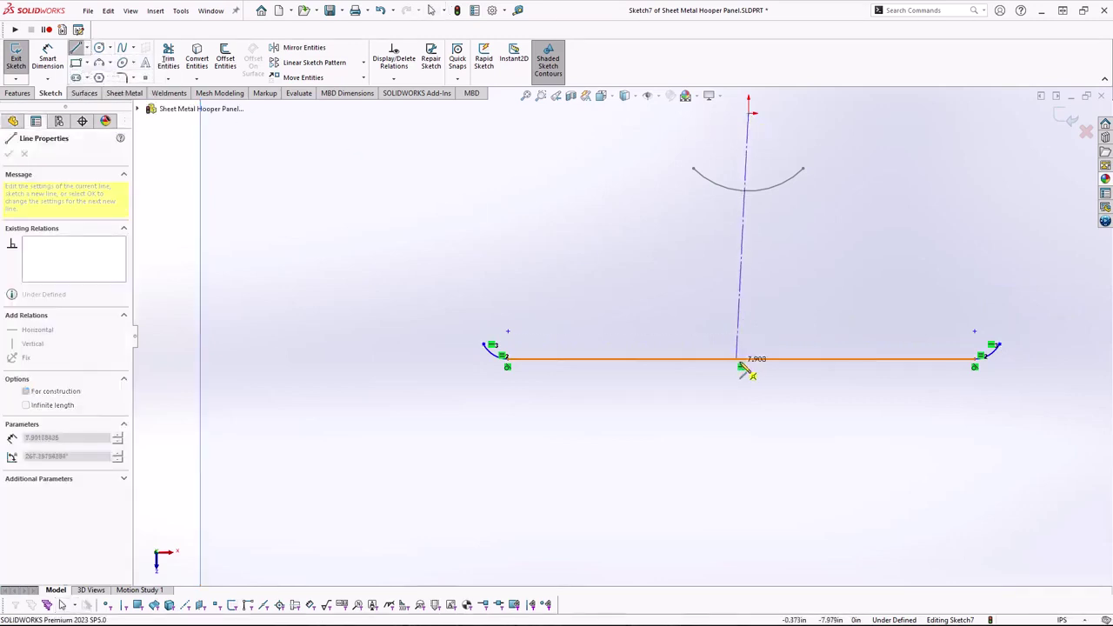
left_click(741, 359)
key("Escape")
left_click(745, 285)
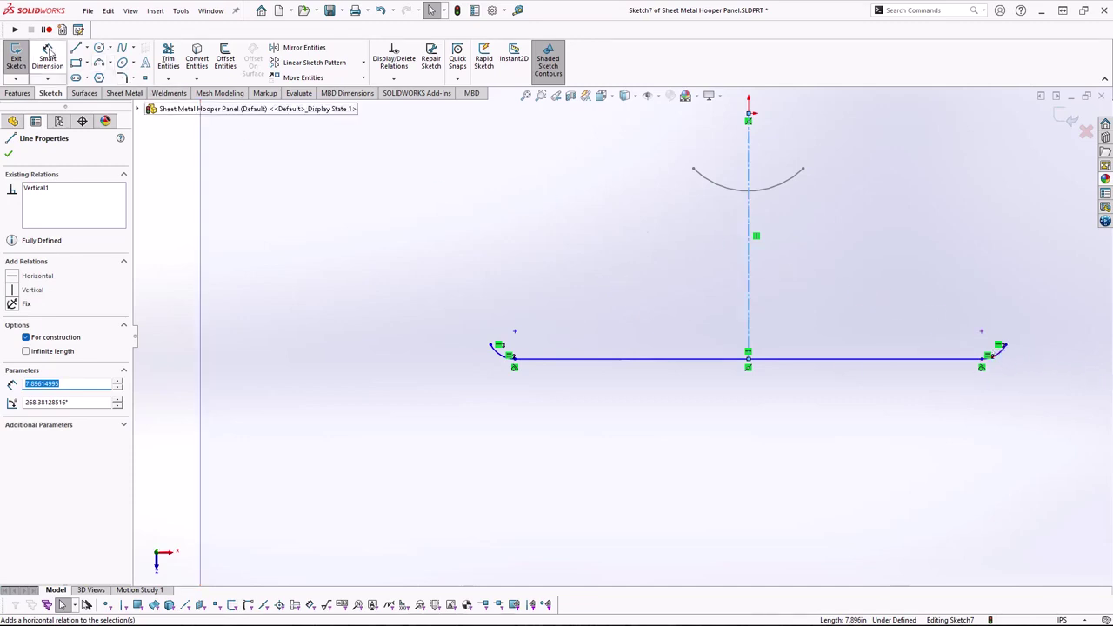
- Add a radius dimension to the right corner arc and set it to 0.03 in
left_click(49, 55)
scroll(1009, 352, "down", 3)
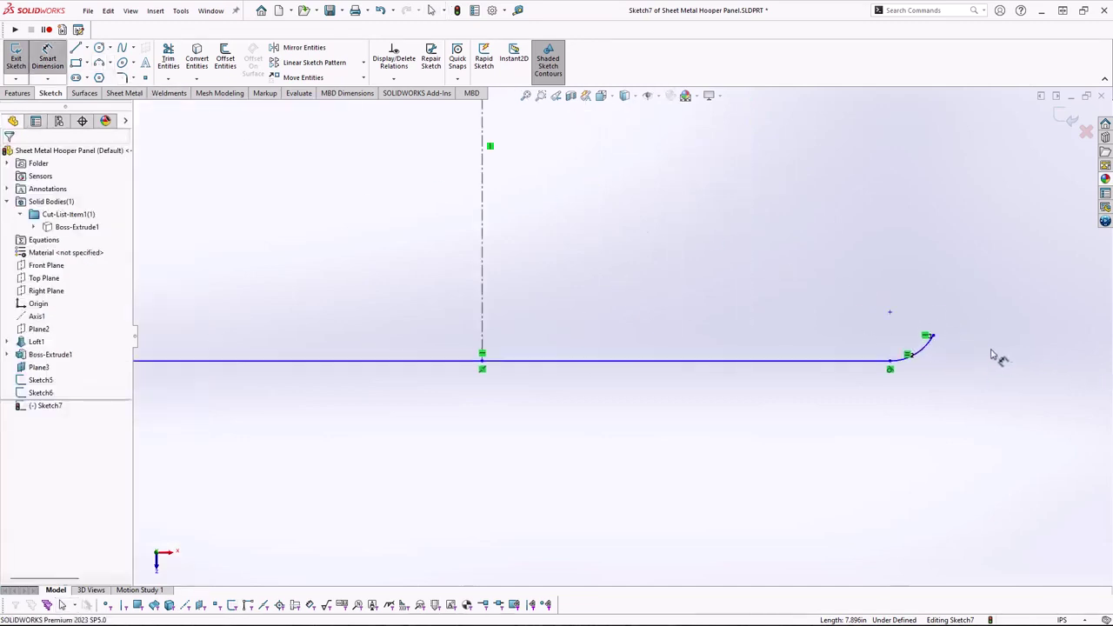
left_click(924, 350)
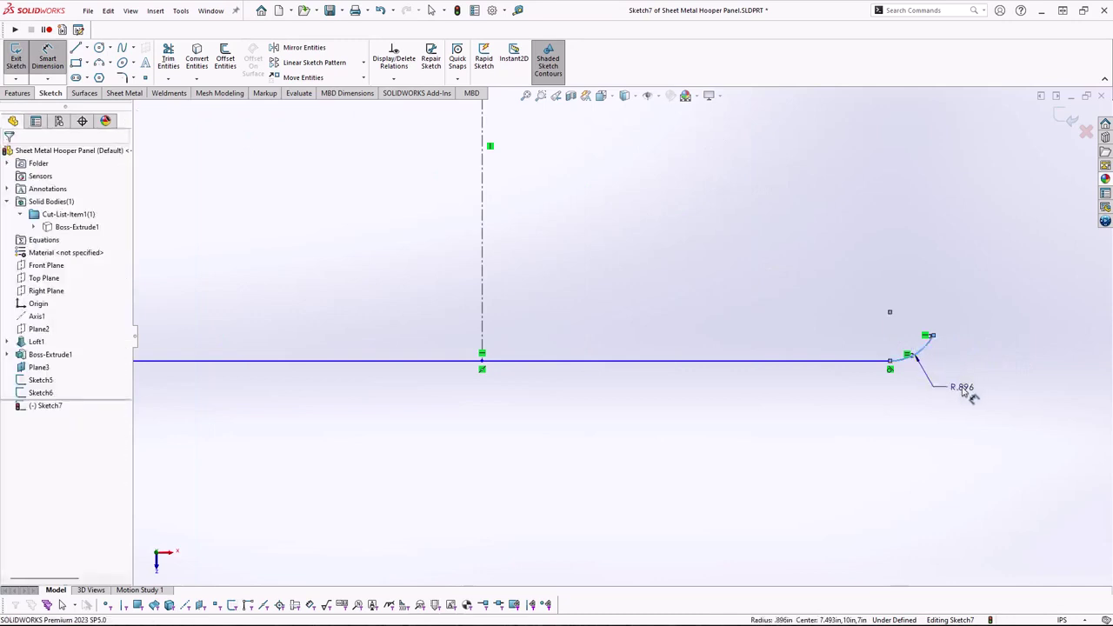
left_click(964, 391)
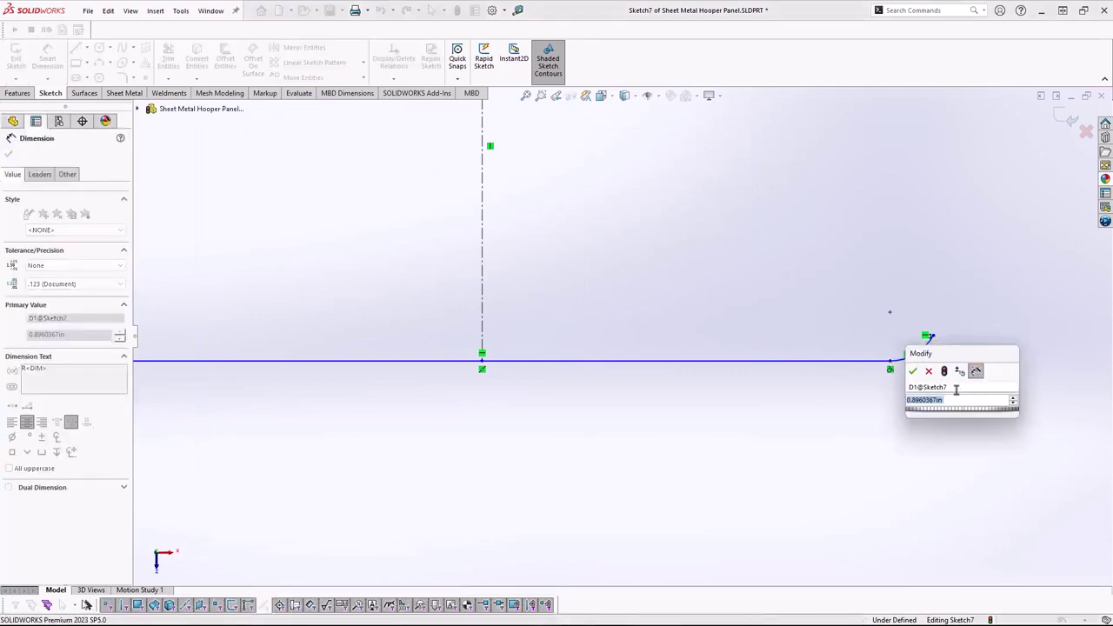
type(".03")
key("Return")
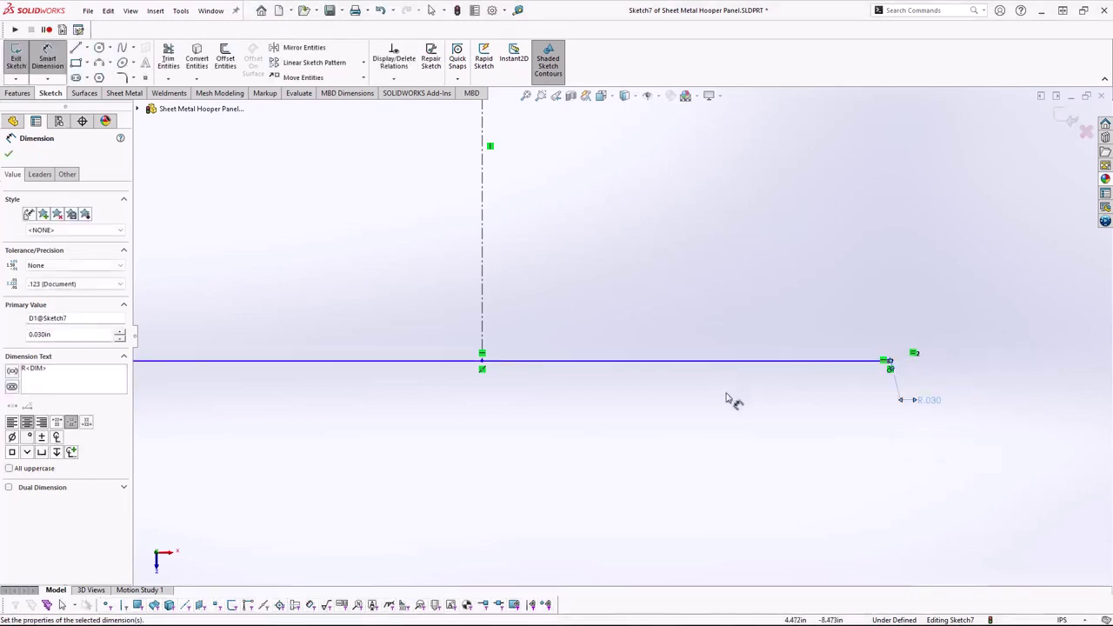
- Draw two diagonal centerlines from the origin, one running past each end of the horizontal line, the right one about 13.28 in long
scroll(724, 402, "up", 4)
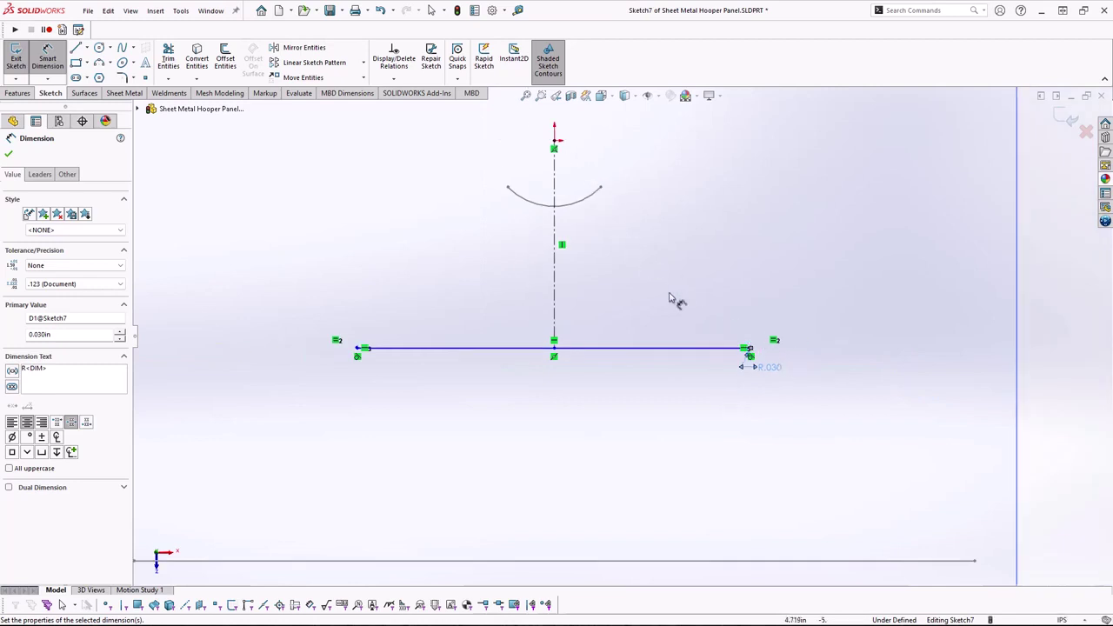
left_click(77, 48)
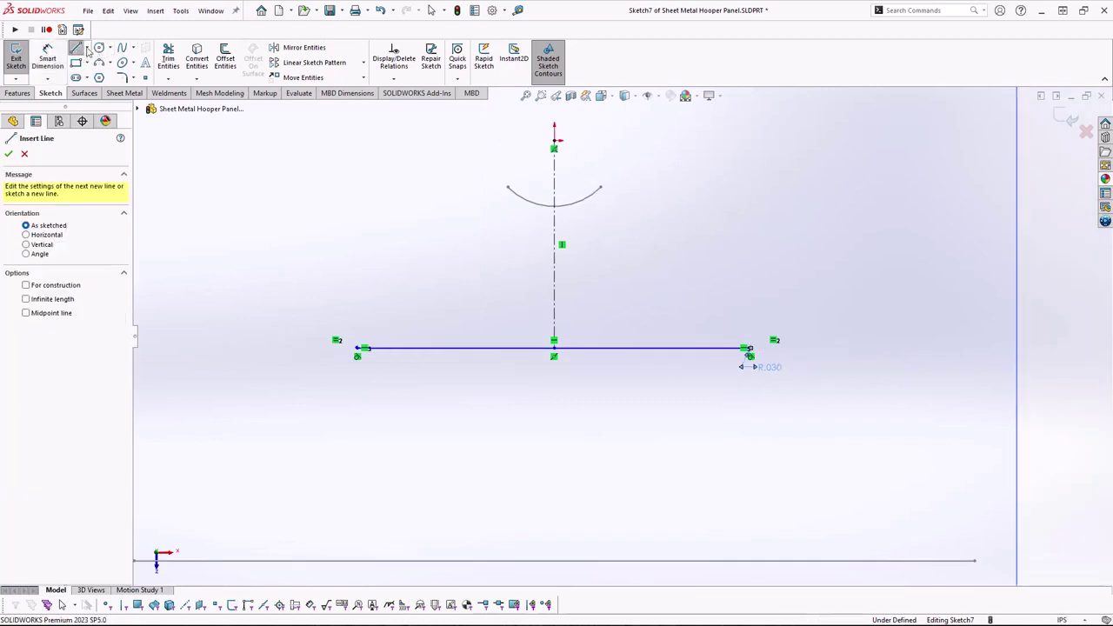
left_click(86, 48)
left_click(103, 76)
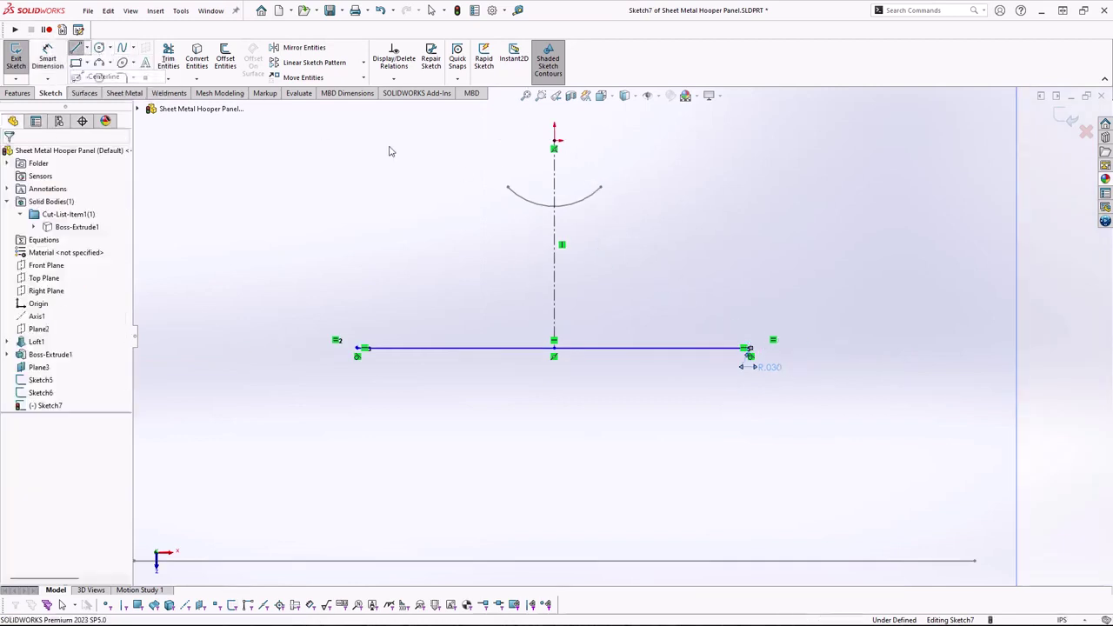
left_click(553, 148)
double_click(818, 368)
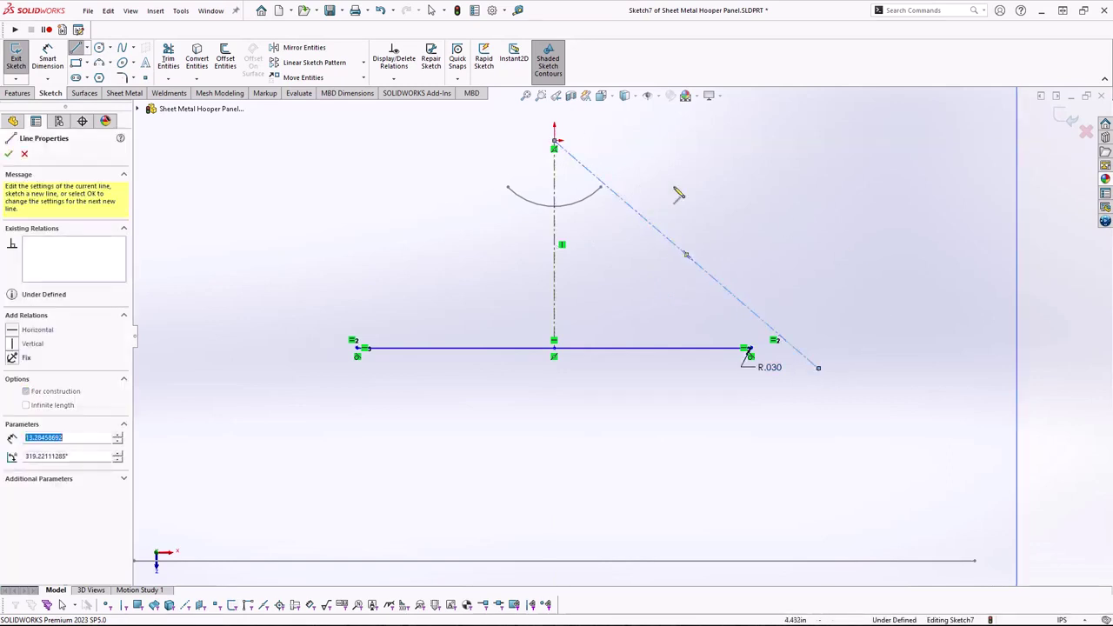
left_click(554, 148)
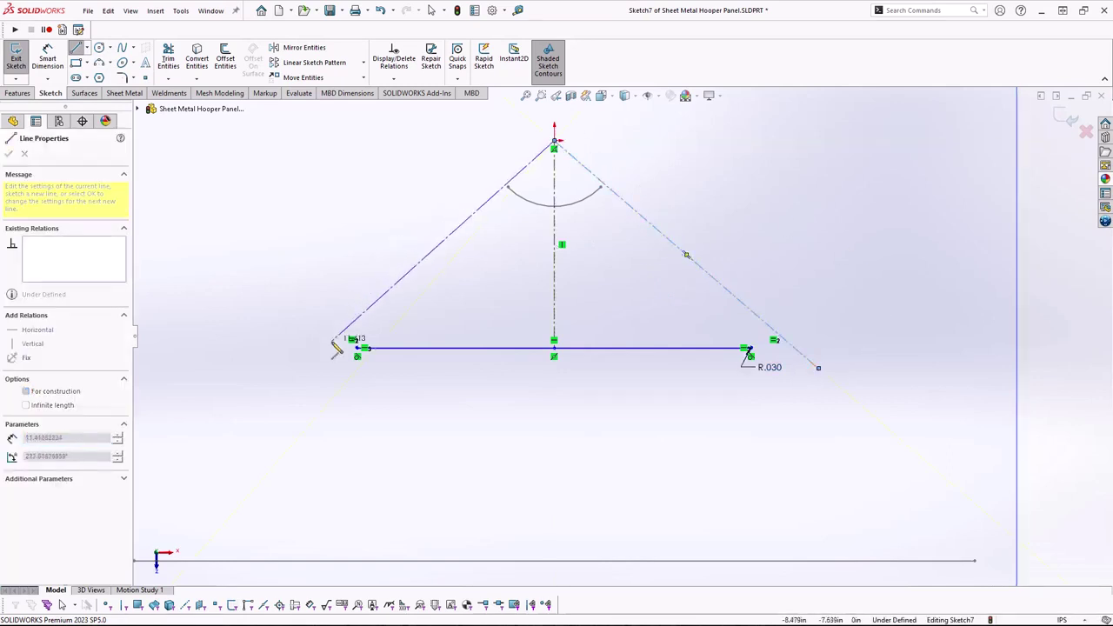
double_click(341, 347)
key("Escape")
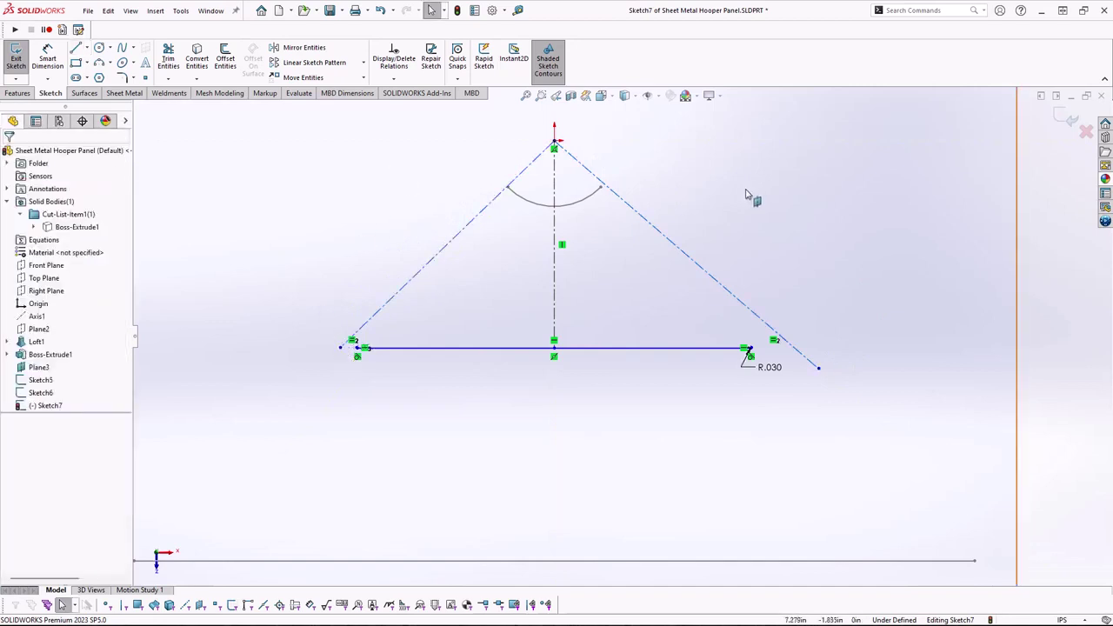
- Make each diagonal centerline coincident with the outlet arc's endpoint on its side
left_click(602, 189)
scroll(601, 195, "down", 3)
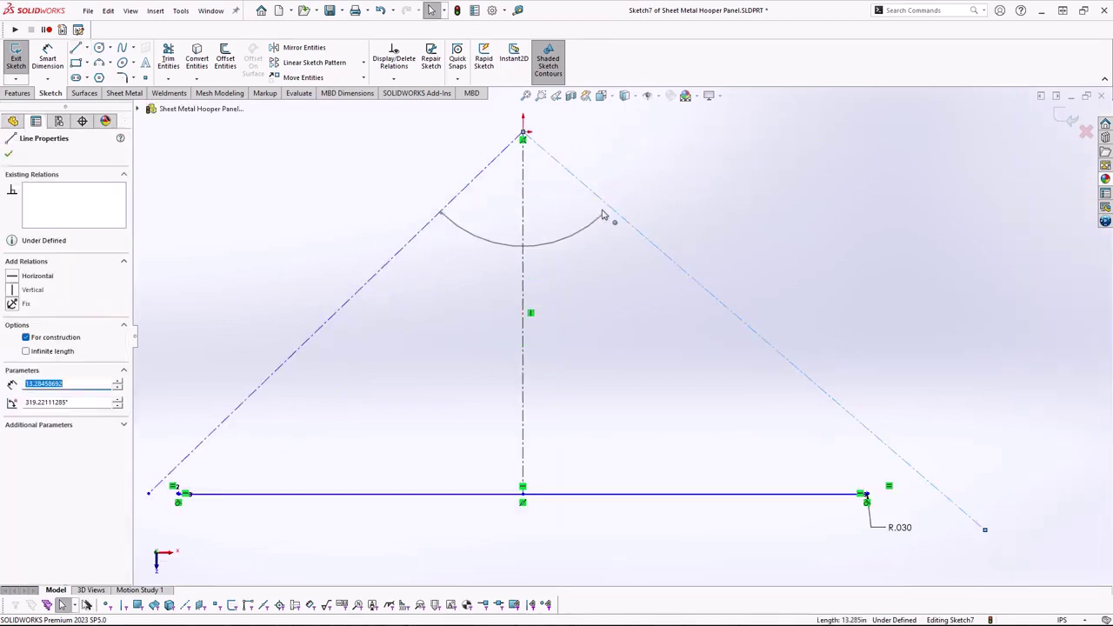
left_click(604, 214, "ctrl")
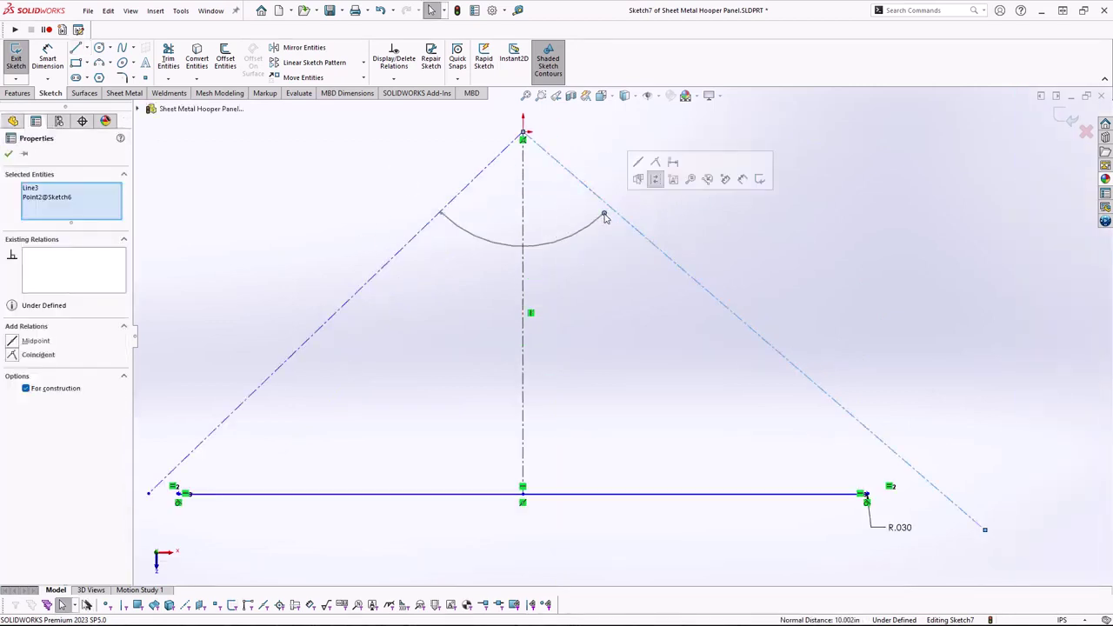
left_click(655, 165)
left_click(442, 213)
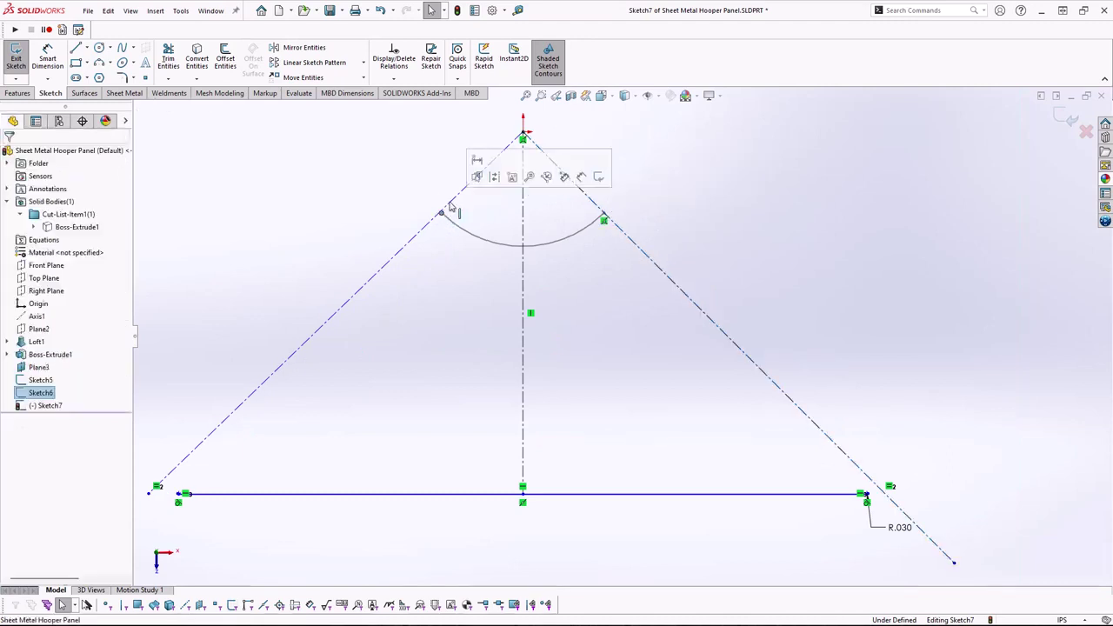
left_click(451, 201, "ctrl")
left_click(504, 155)
- Make the free end of the right diagonal centerline coincident with the outer endpoint of the right corner arc
key("f")
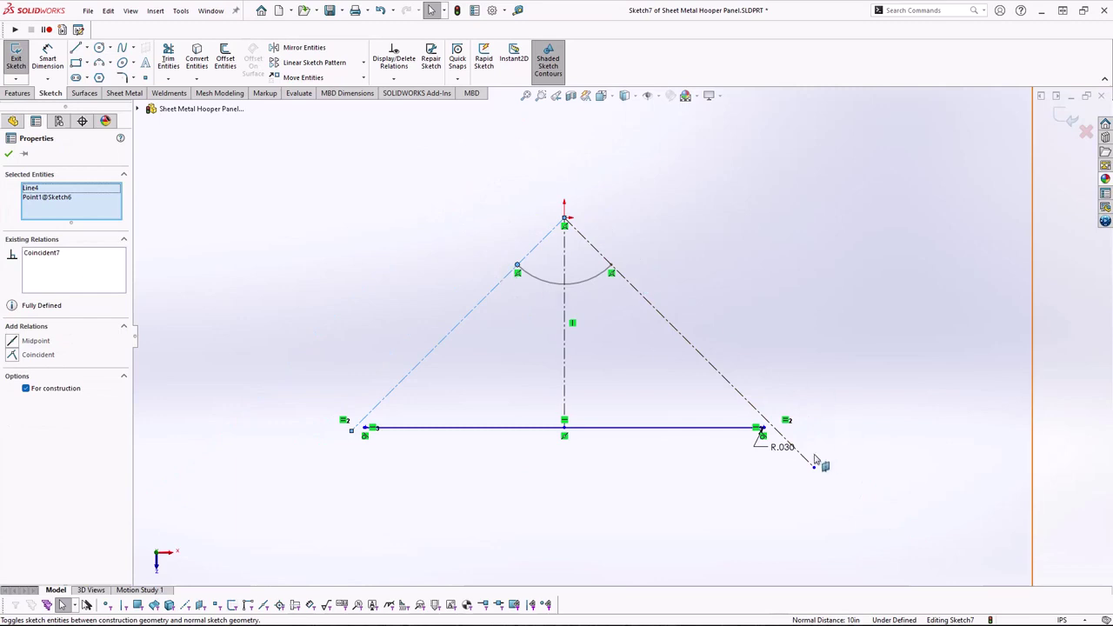
scroll(788, 444, "down", 5)
left_click_drag(911, 542, 797, 441)
scroll(801, 444, "down", 10)
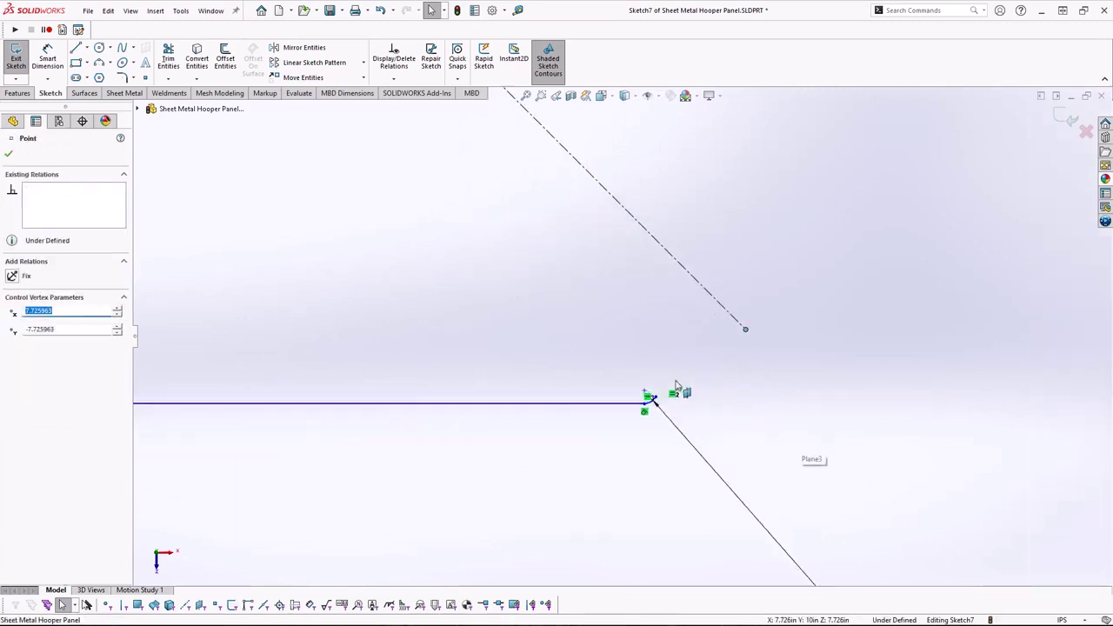
left_click(648, 401, "ctrl")
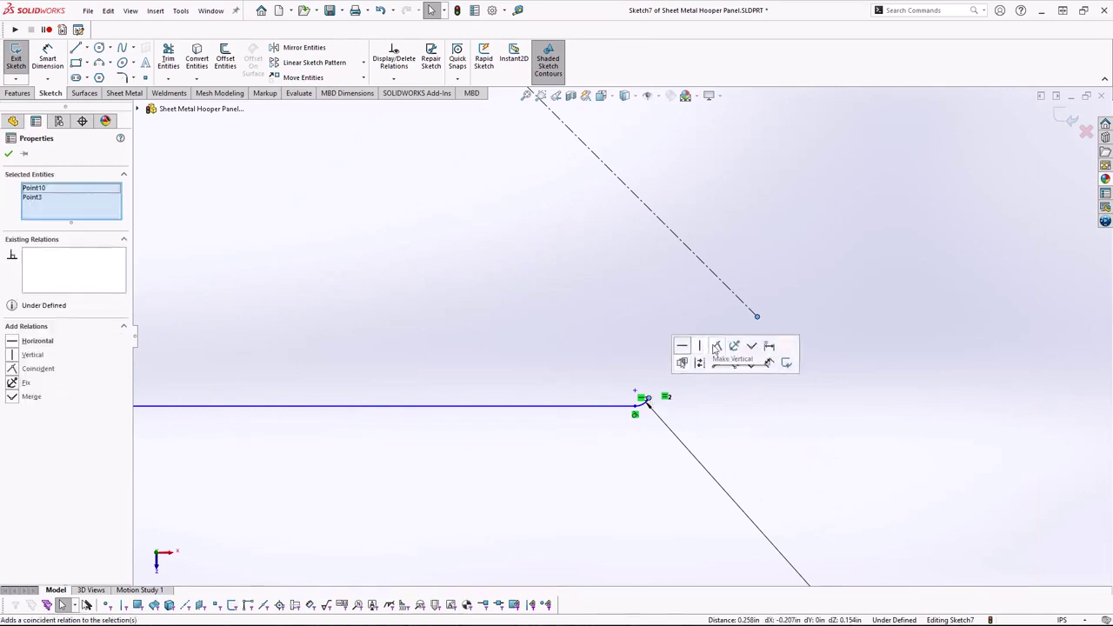
left_click(717, 347)
scroll(862, 405, "down", 3)
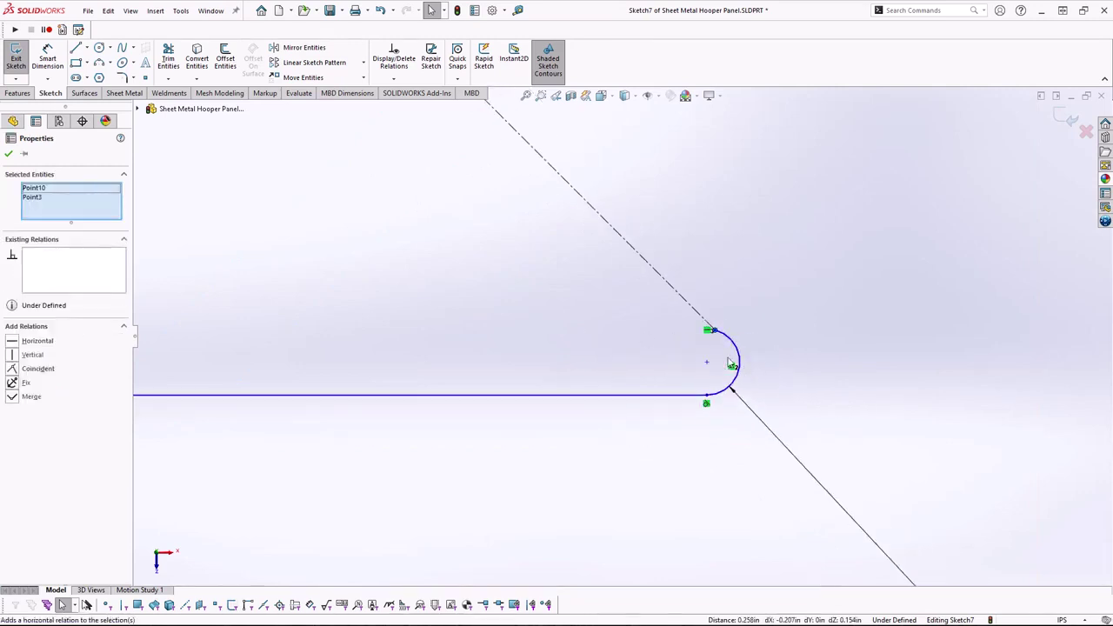
scroll(728, 355, "down", 2)
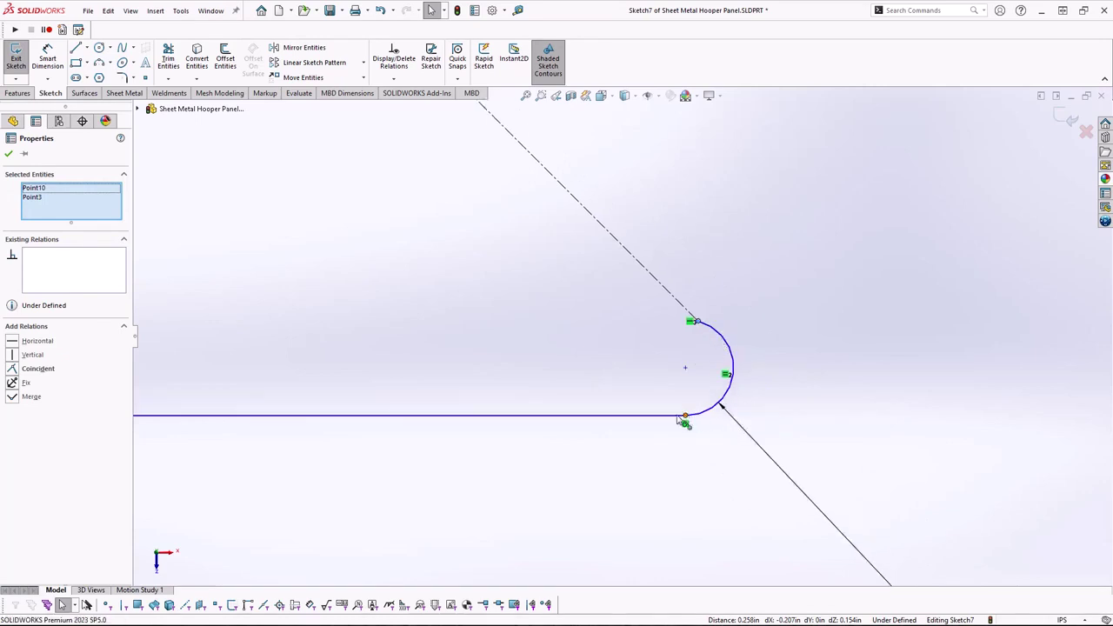
- Add an angular dimension between the right corner arc's endpoints about its center and set it to 45 degrees
left_click_drag(678, 423, 622, 364)
left_click(792, 399)
right_click_drag(792, 399, 778, 307)
left_click(657, 284)
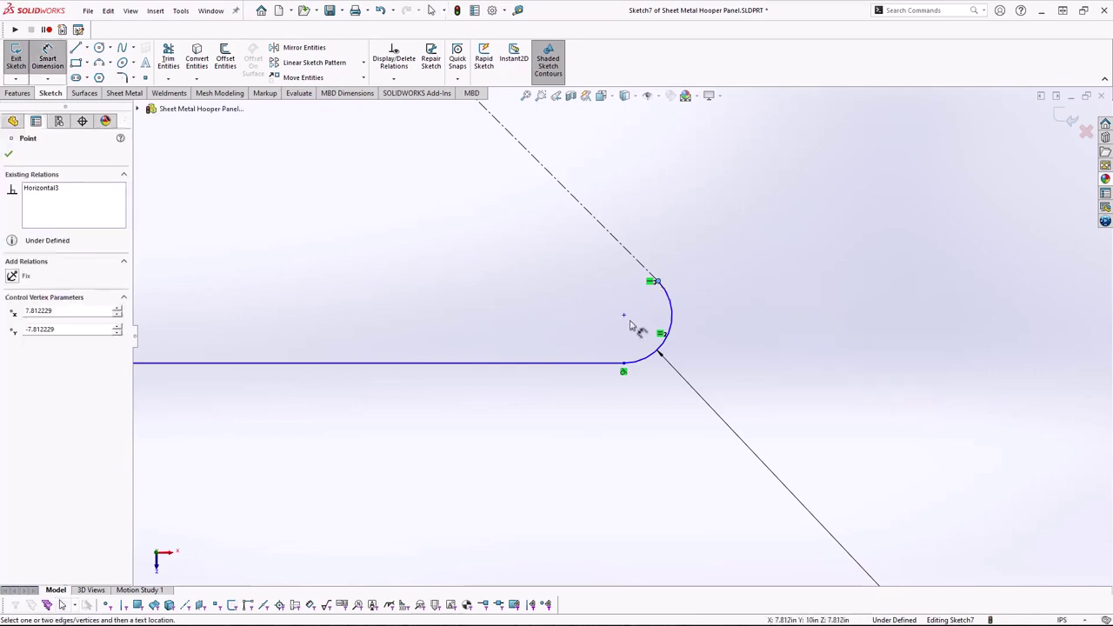
left_click(623, 363)
left_click(716, 377)
type("45")
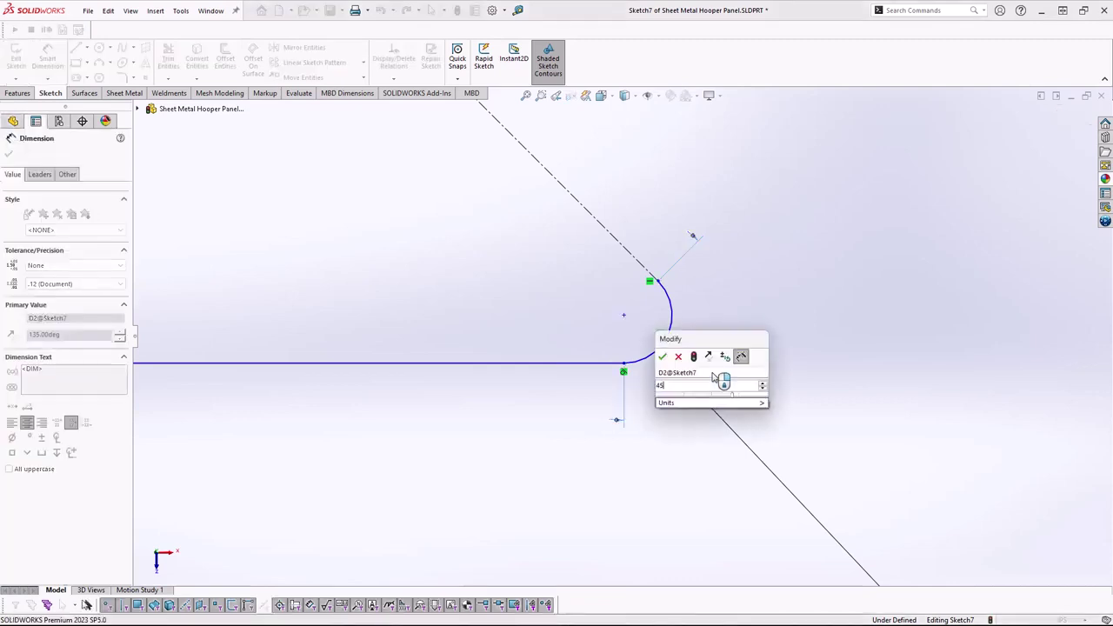
key("Return")
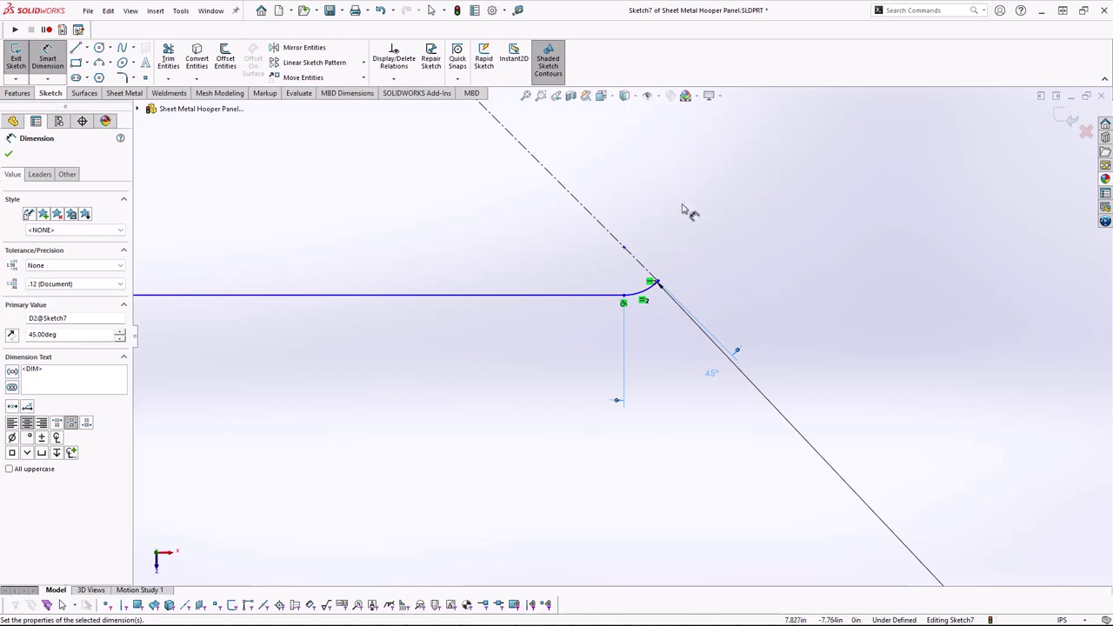
right_click(700, 233)
left_click(729, 270)
scroll(555, 271, "up", 2)
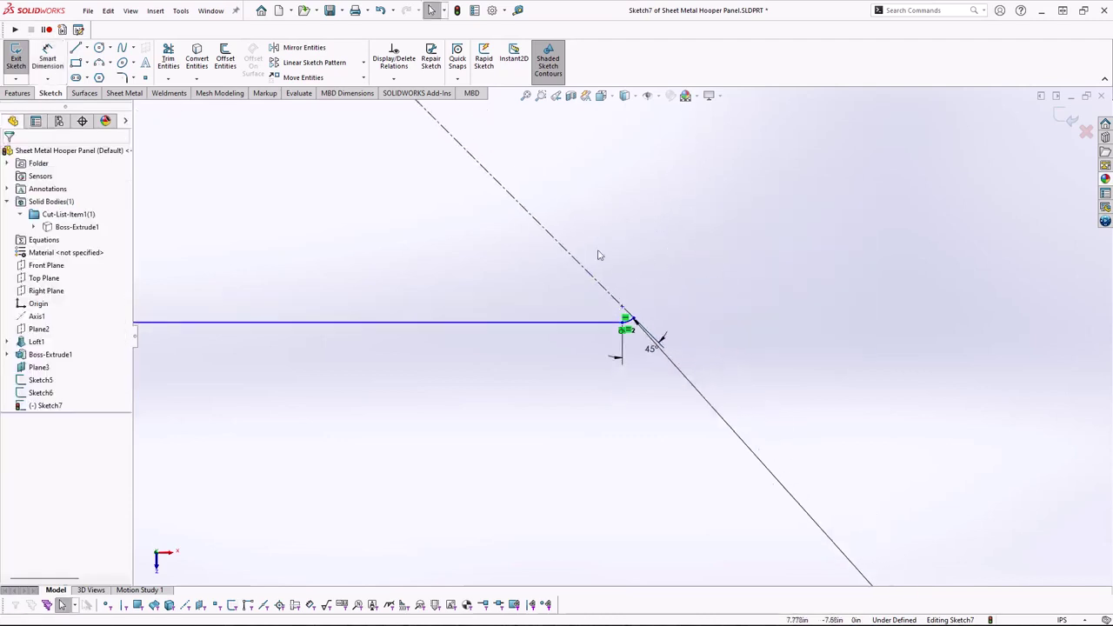
- Make the free end of the left diagonal centerline coincident with the outer endpoint of the left corner arc
scroll(439, 318, "up", 5)
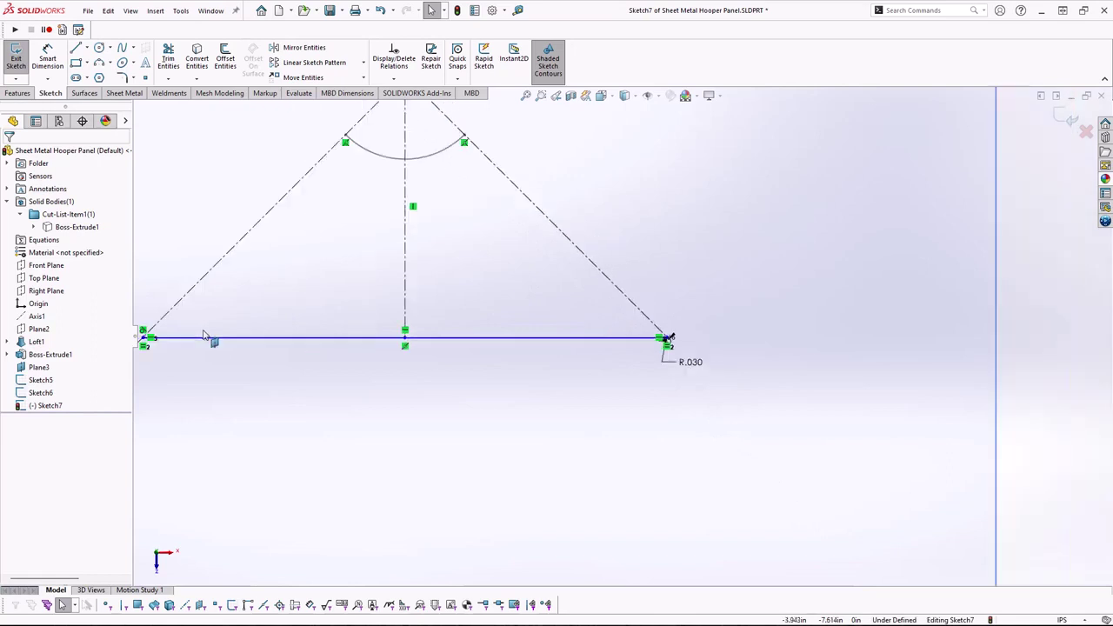
scroll(204, 335, "down", 8)
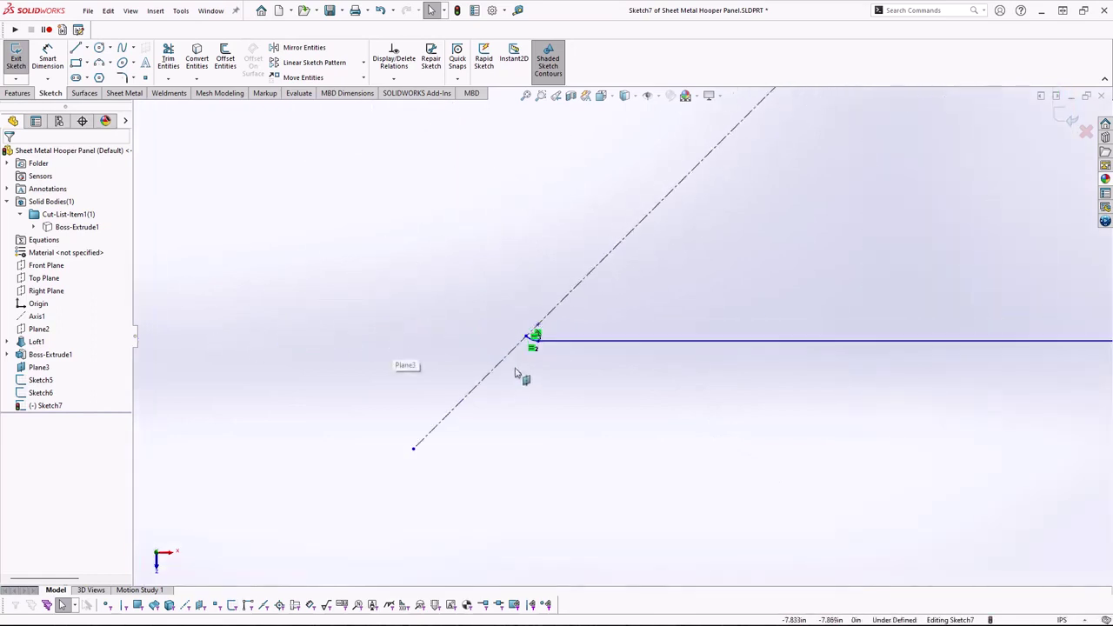
left_click(414, 450)
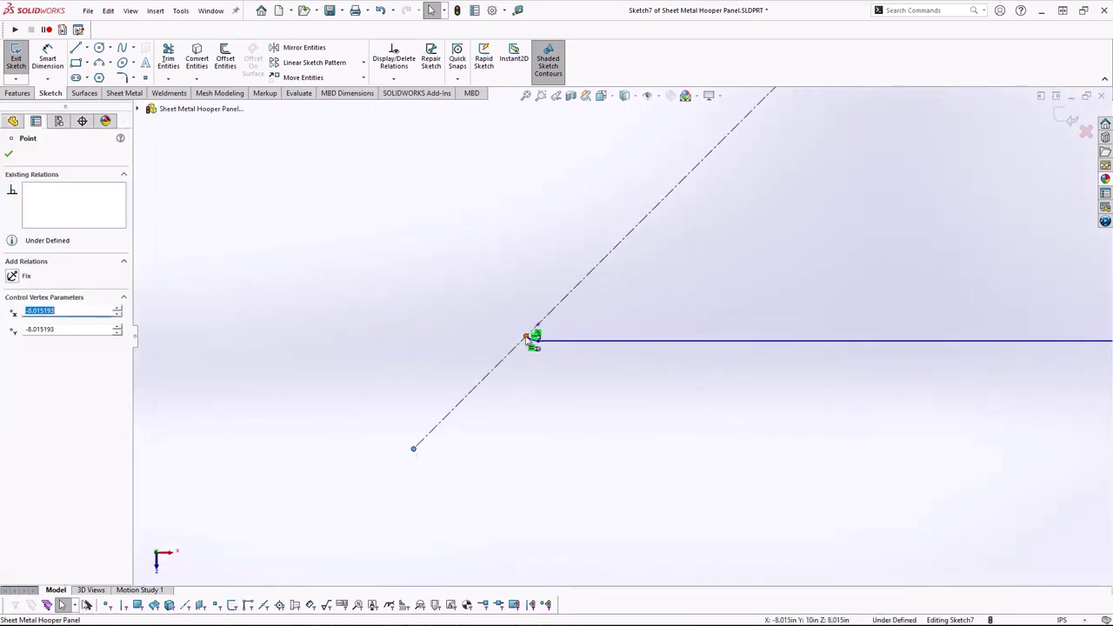
left_click(531, 338, "ctrl")
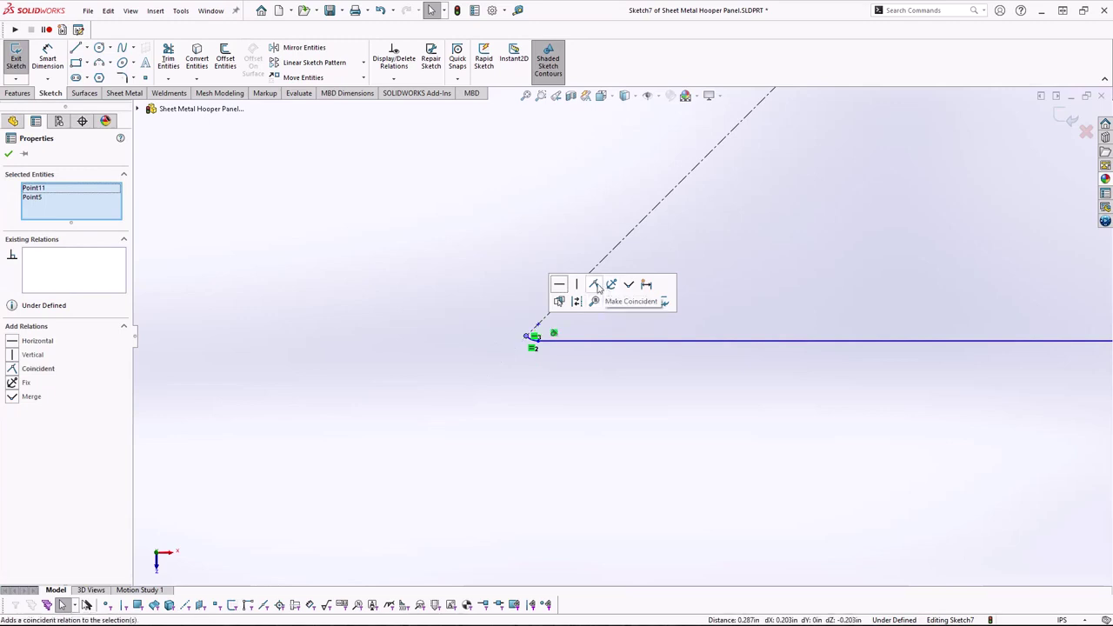
left_click(595, 285)
scroll(638, 353, "up", 2)
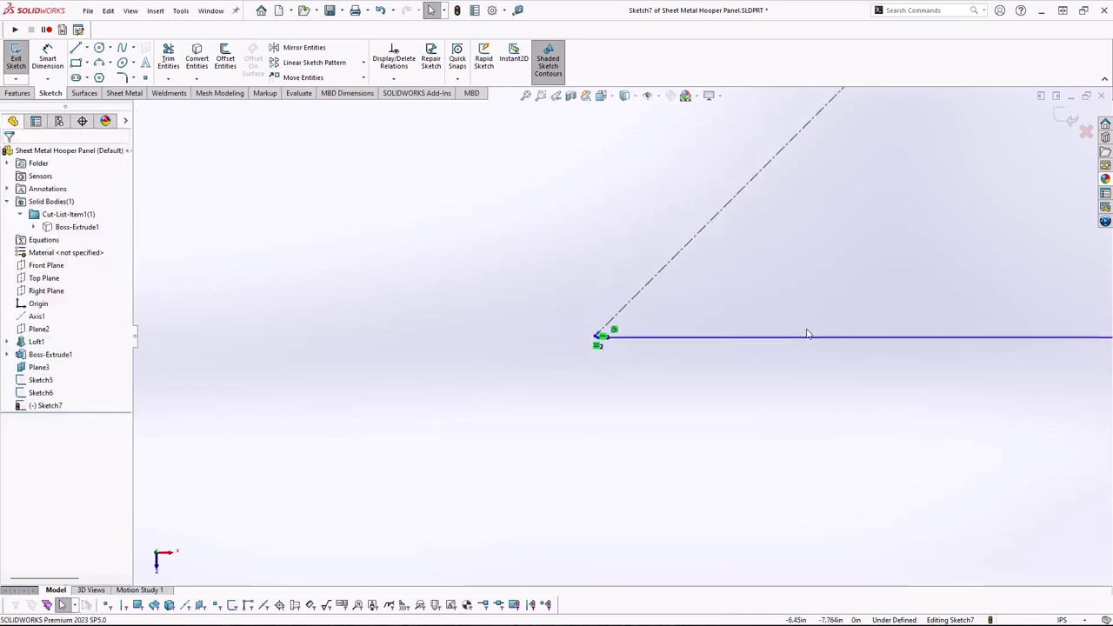
scroll(807, 336, "up", 3)
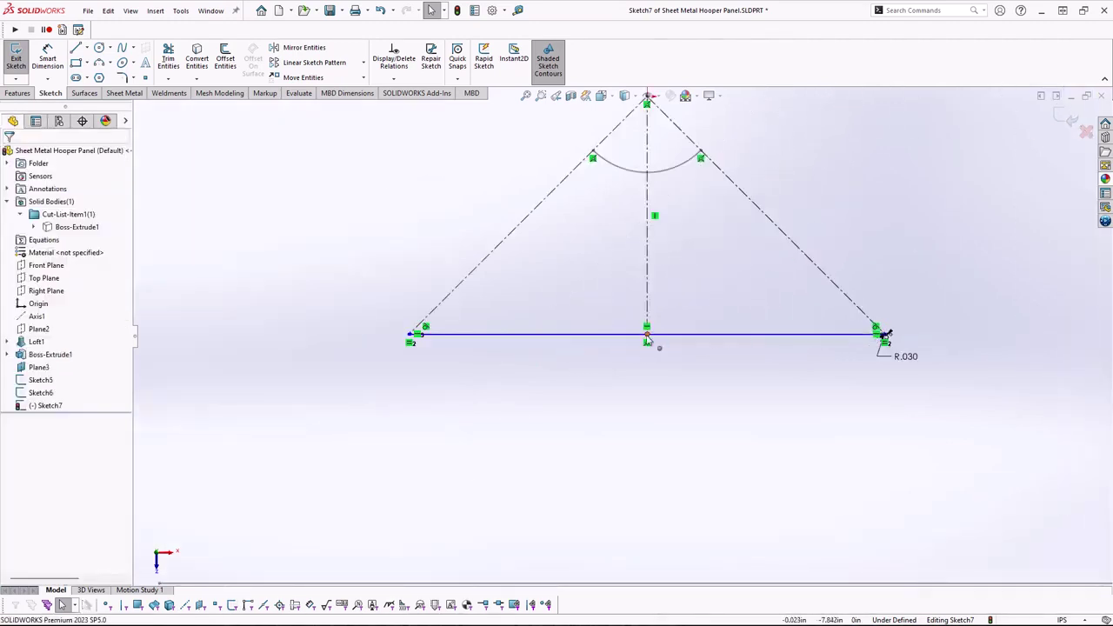
- Show the hidden Boss-Extrude1 body and move the horizontal profile line outward, just outside the hopper's side face
left_click_drag(646, 339, 644, 364)
left_click(600, 403)
scroll(666, 383, "up", 6)
mouse_move(625, 377)
middle_mouse_down()
mouse_move(623, 213)
mouse_move(536, 165)
mouse_move(495, 223)
mouse_move(520, 241)
middle_mouse_up()
left_click(355, 197)
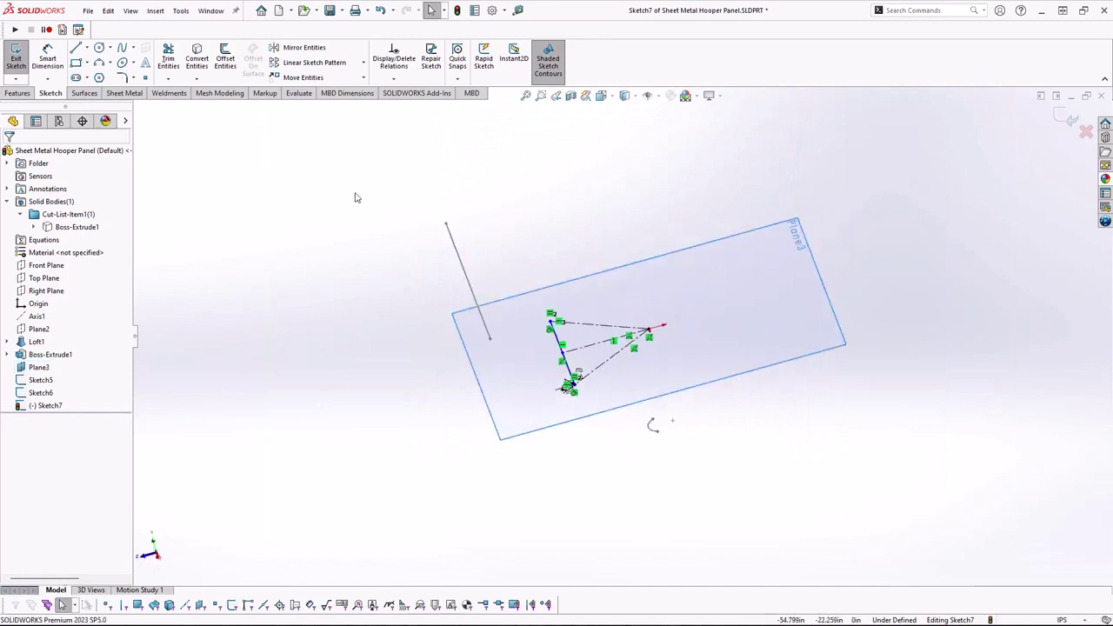
right_click(78, 226)
left_click(87, 211)
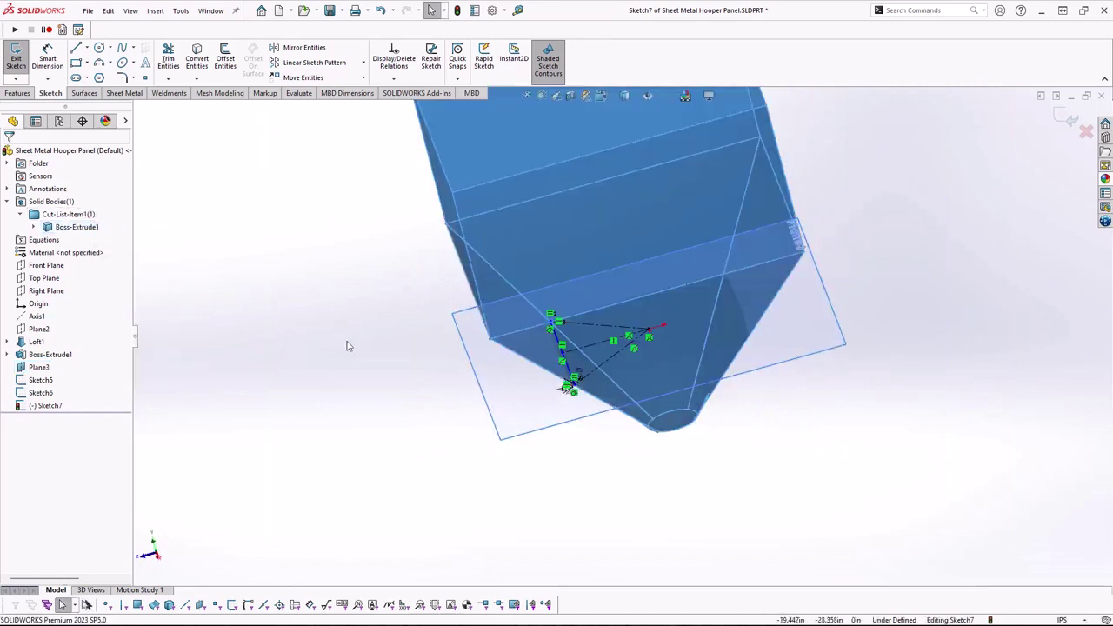
mouse_move(351, 347)
middle_mouse_down()
mouse_move(380, 261)
mouse_move(383, 304)
middle_mouse_up()
scroll(375, 372, "down", 3)
left_click_drag(644, 412, 608, 424)
left_click(430, 345)
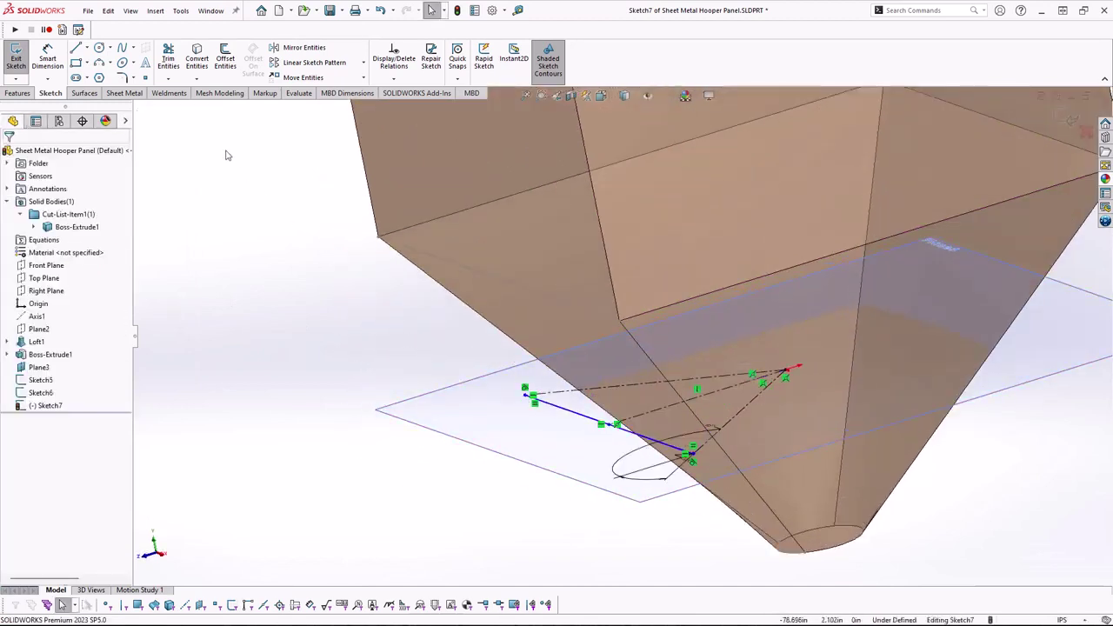
- Create an intersection curve on Plane3 from the hopper's triangular side face and convert the curve to construction geometry
left_click(196, 78)
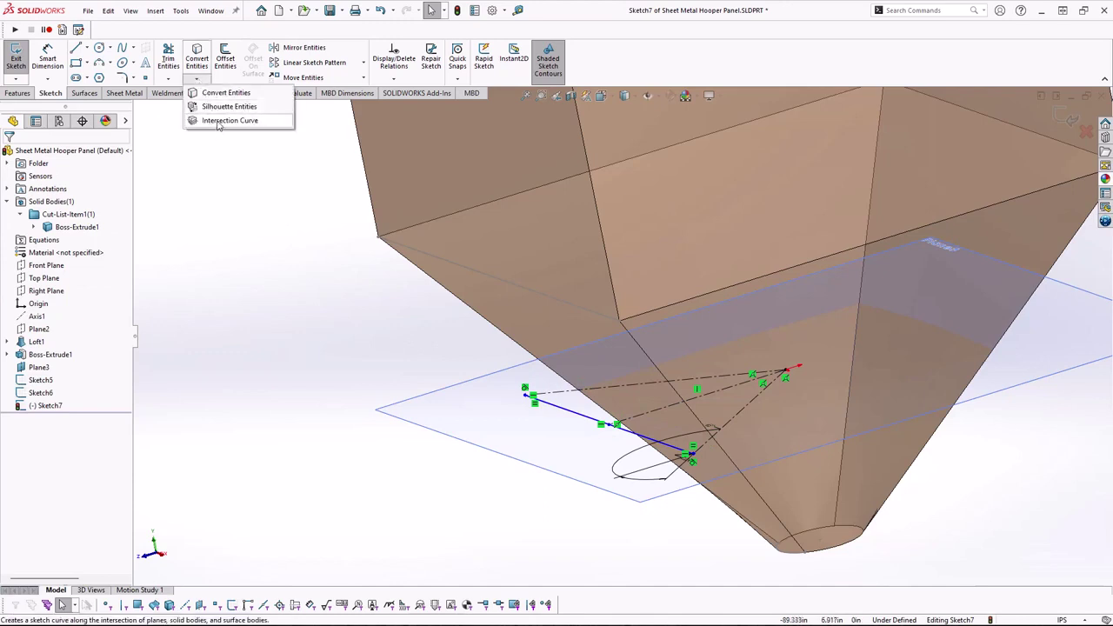
left_click(223, 120)
left_click(534, 335)
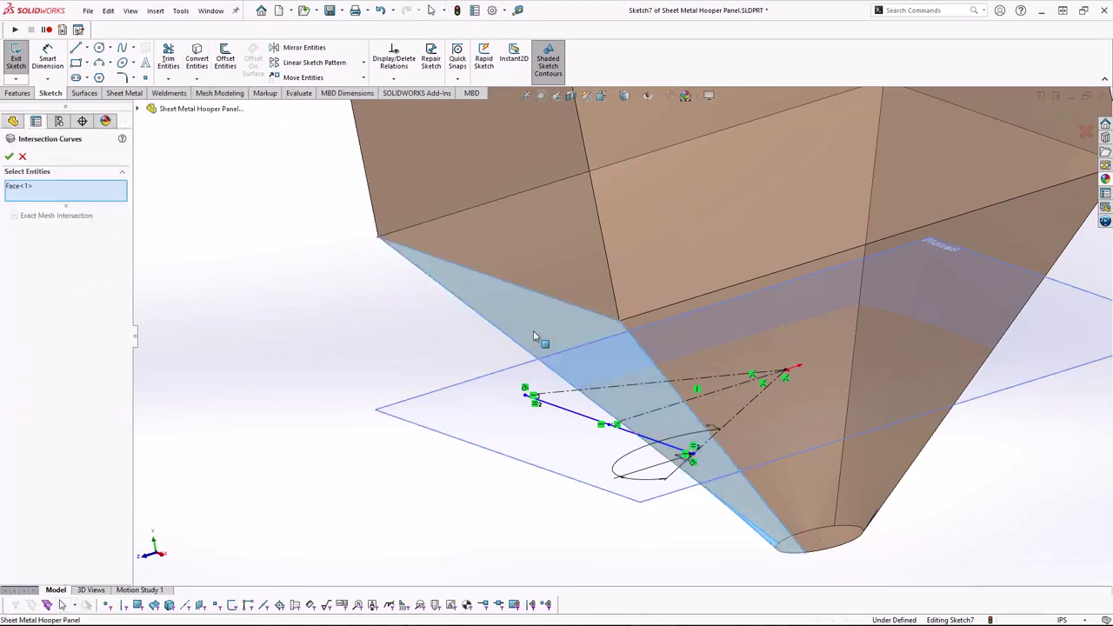
left_click(9, 157)
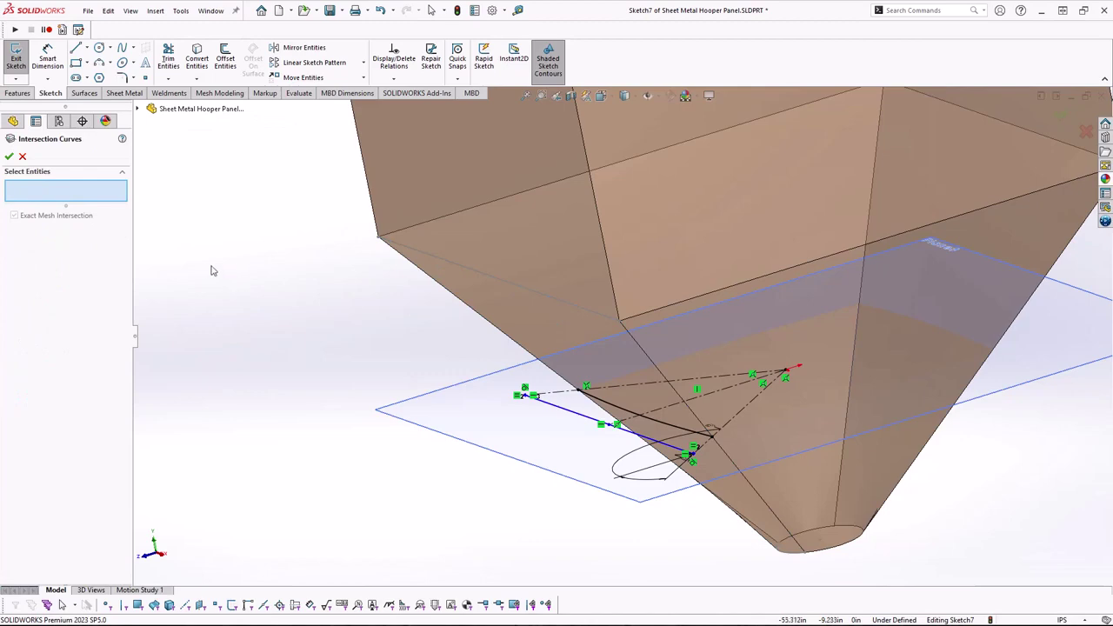
key("Escape")
mouse_move(611, 406)
middle_mouse_down()
mouse_move(641, 402)
mouse_move(653, 436)
mouse_move(615, 403)
middle_mouse_up()
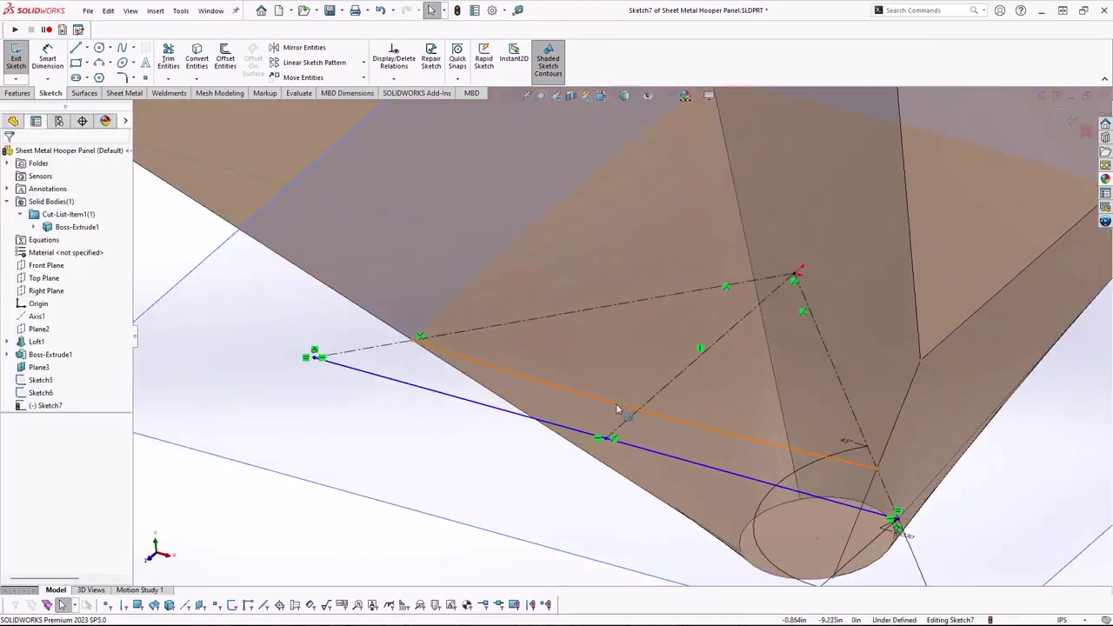
left_click(616, 403)
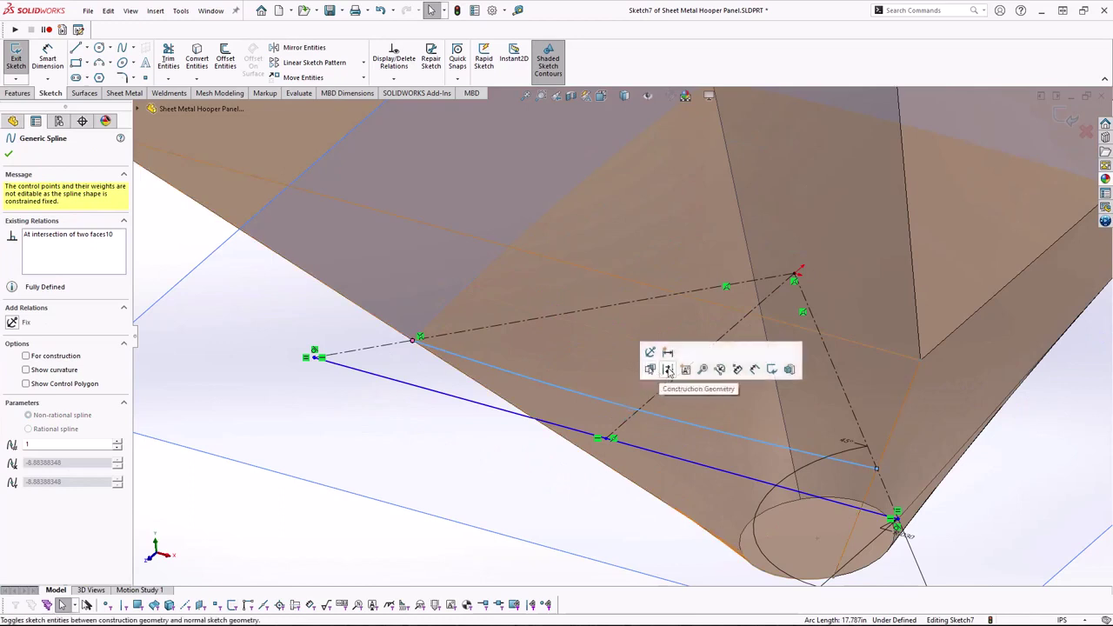
left_click(667, 369)
- Make the horizontal profile line tangent to the construction intersection curve
left_click(608, 417)
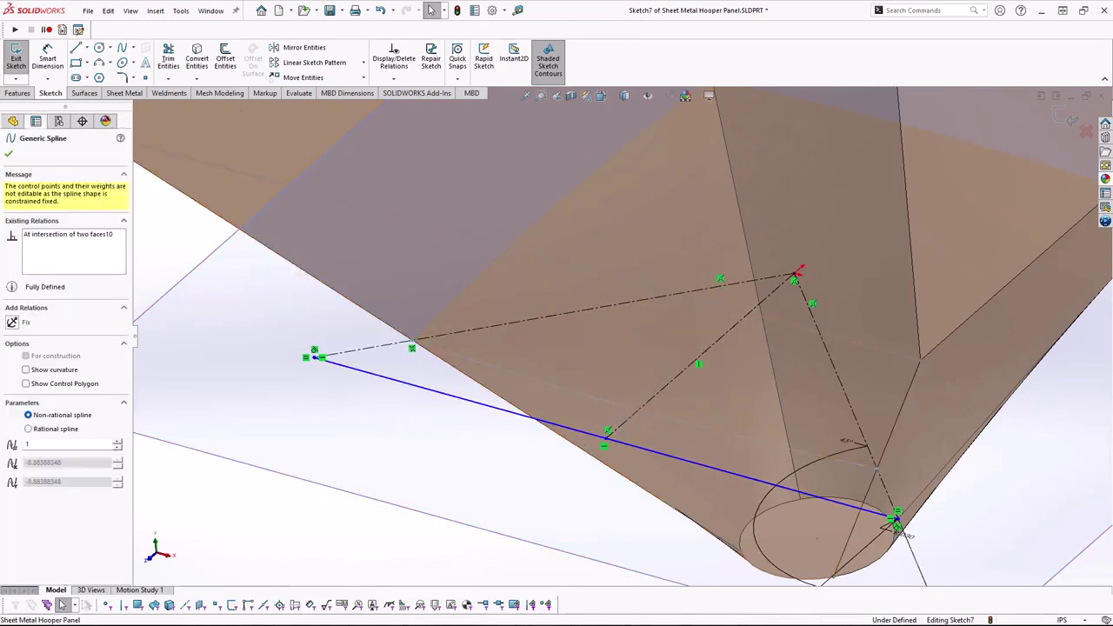
left_click(591, 434, "ctrl")
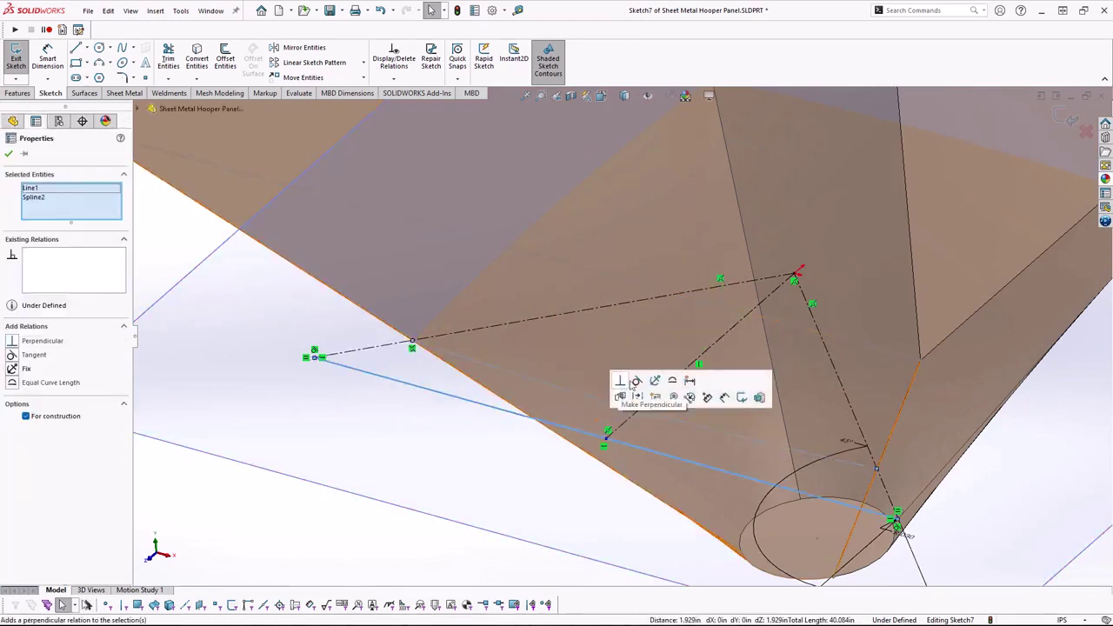
left_click(636, 381)
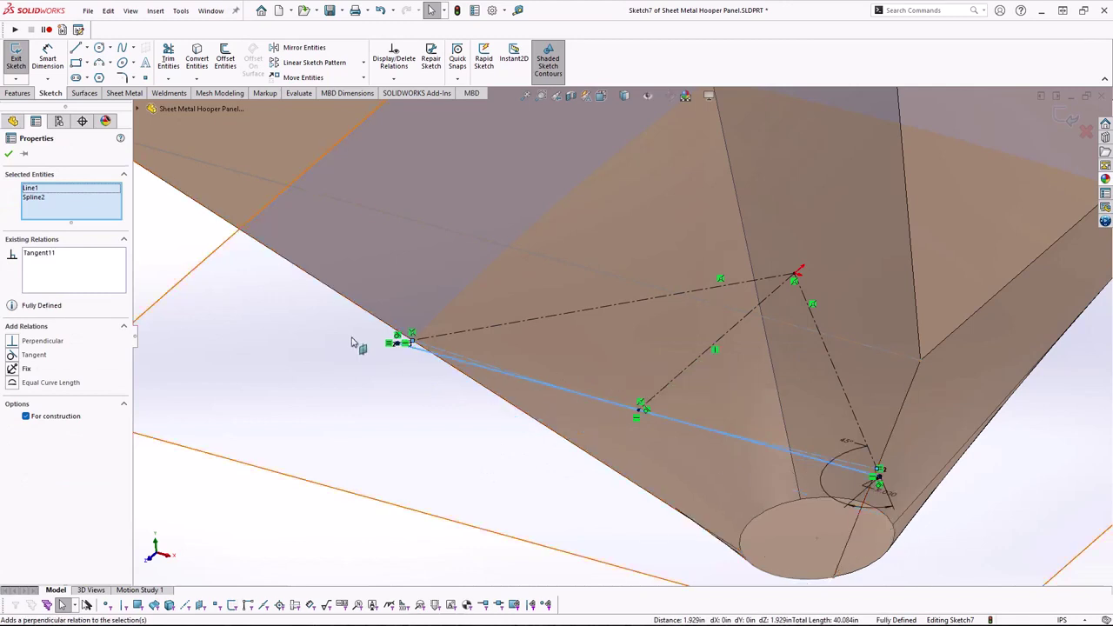
left_click(295, 514)
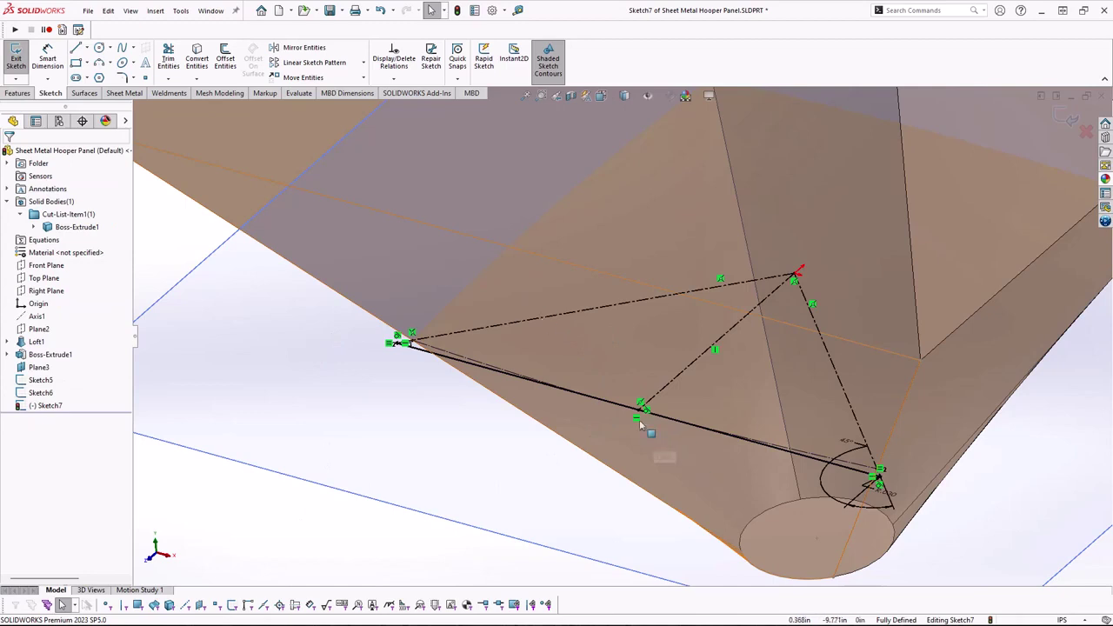
- Check how the profile line sits against the hopper's face and exit the sketch
scroll(615, 339, "up", 5)
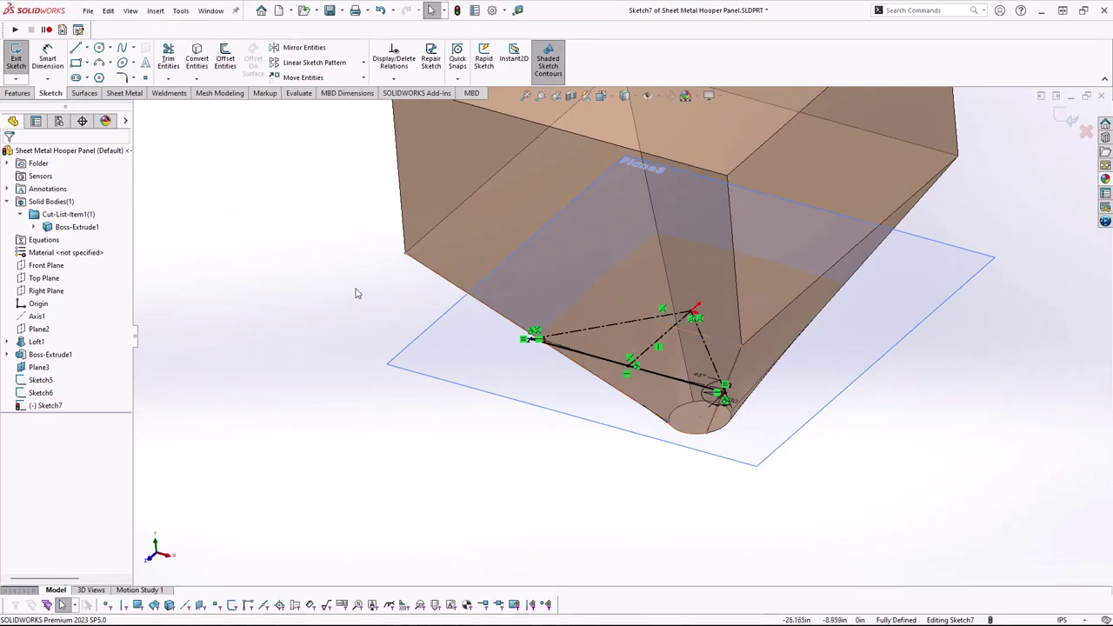
scroll(694, 370, "down", 5)
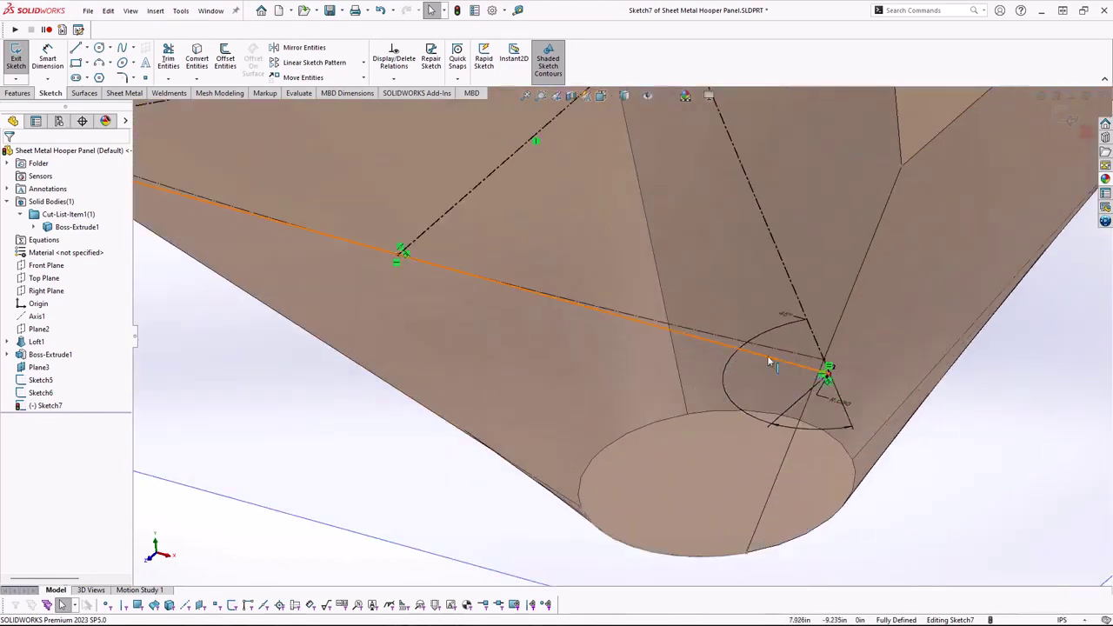
scroll(430, 287, "up", 4)
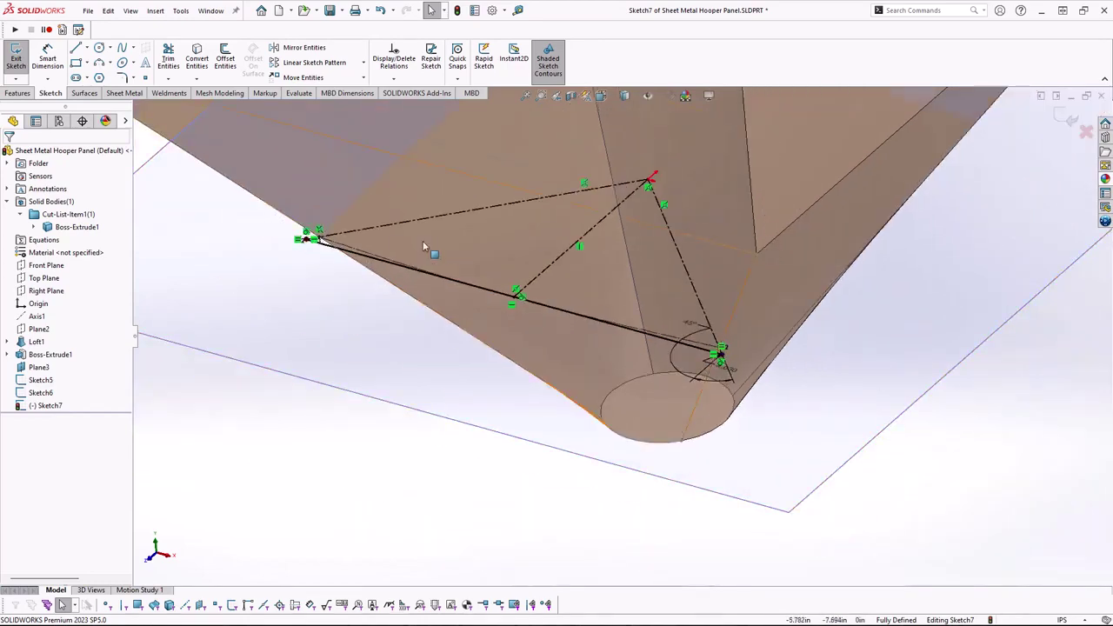
left_click(1068, 120)
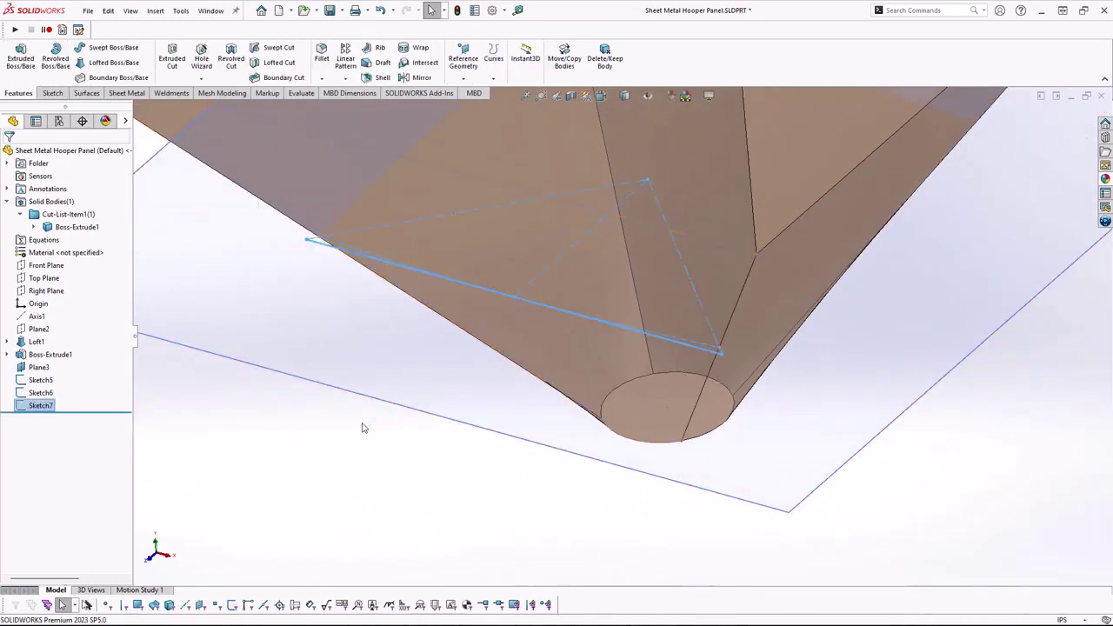
- Hide the Boss-Extrude1 solid body and bring up the sheet metal commands
middle_click_drag(540, 295, 551, 271)
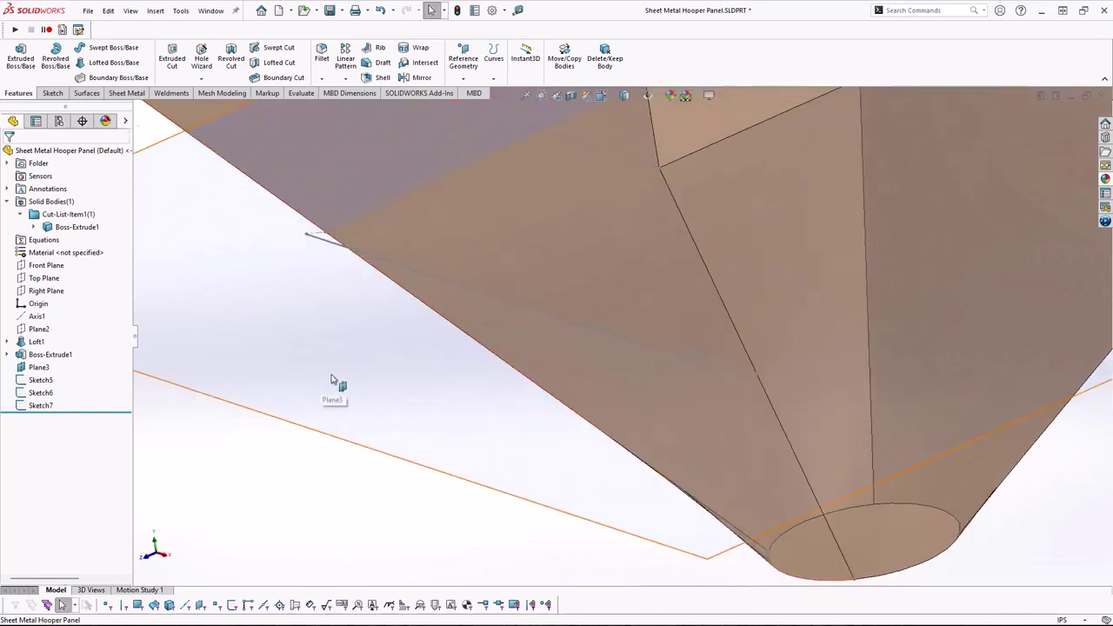
left_click(71, 227)
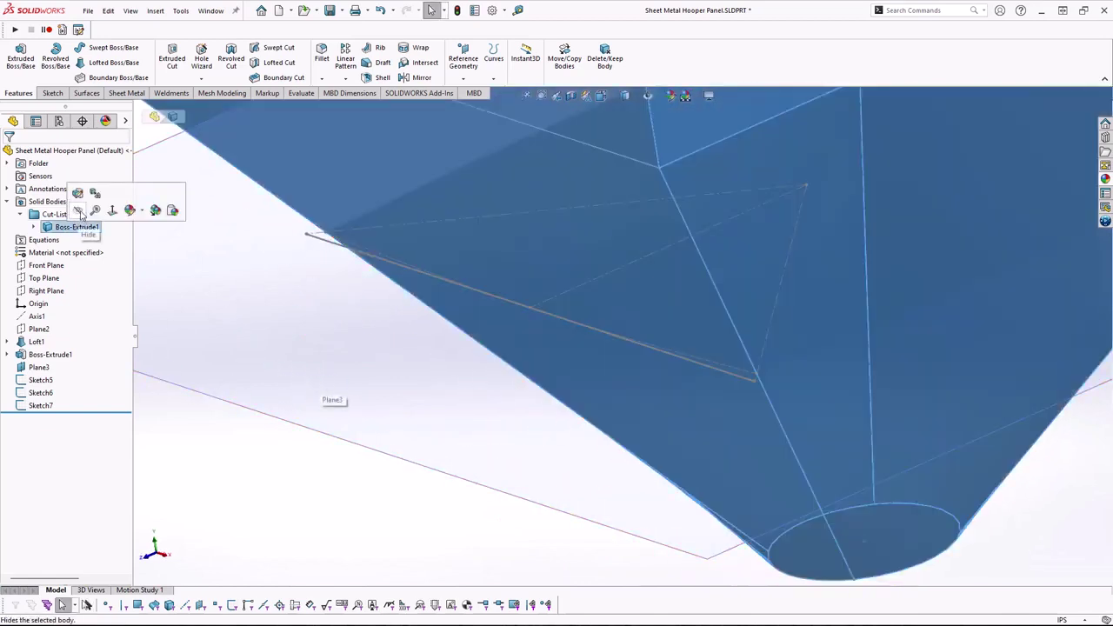
left_click(79, 211)
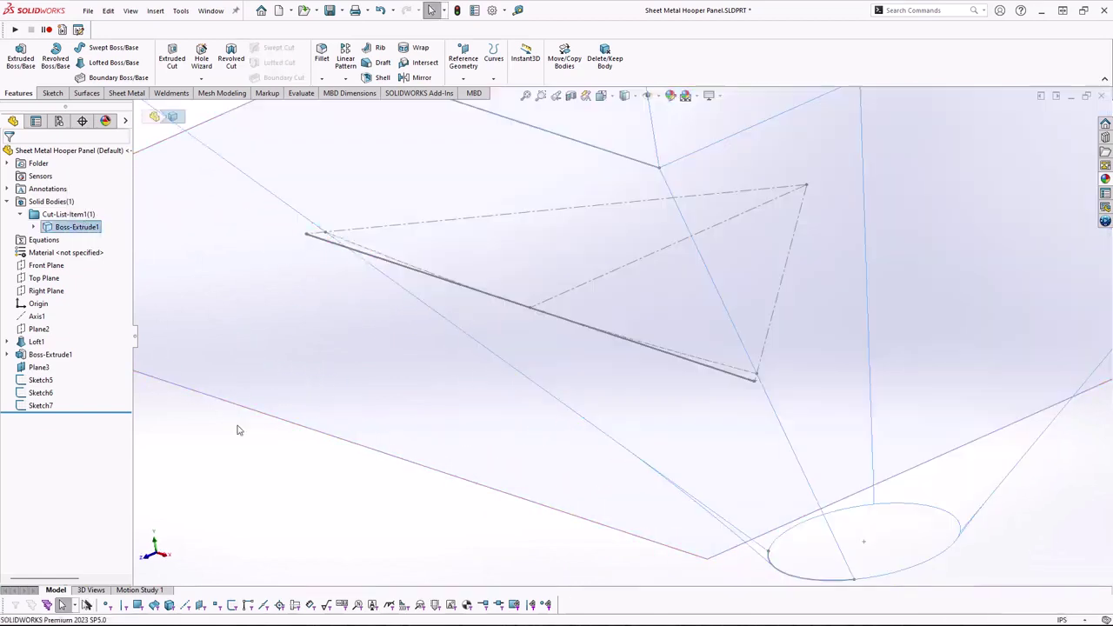
left_click(131, 94)
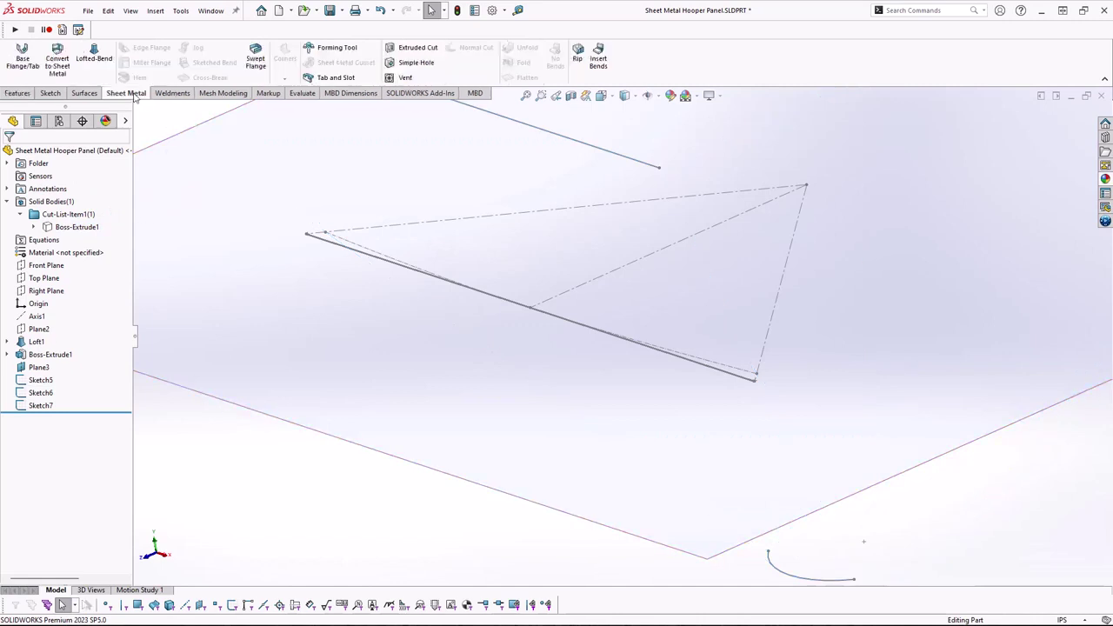
- Start a Lofted Bends feature using the straight profile in Sketch7 and the curved profile in Sketch6
left_click(95, 57)
scroll(748, 384, "down", 3)
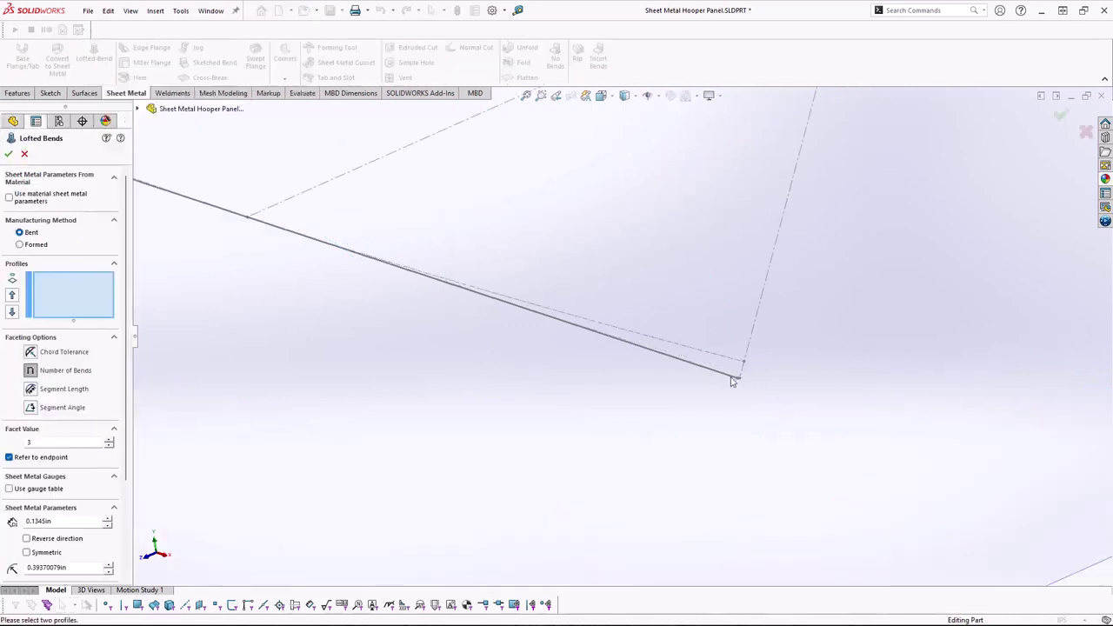
left_click(732, 379)
middle_click_drag(753, 454, 714, 492)
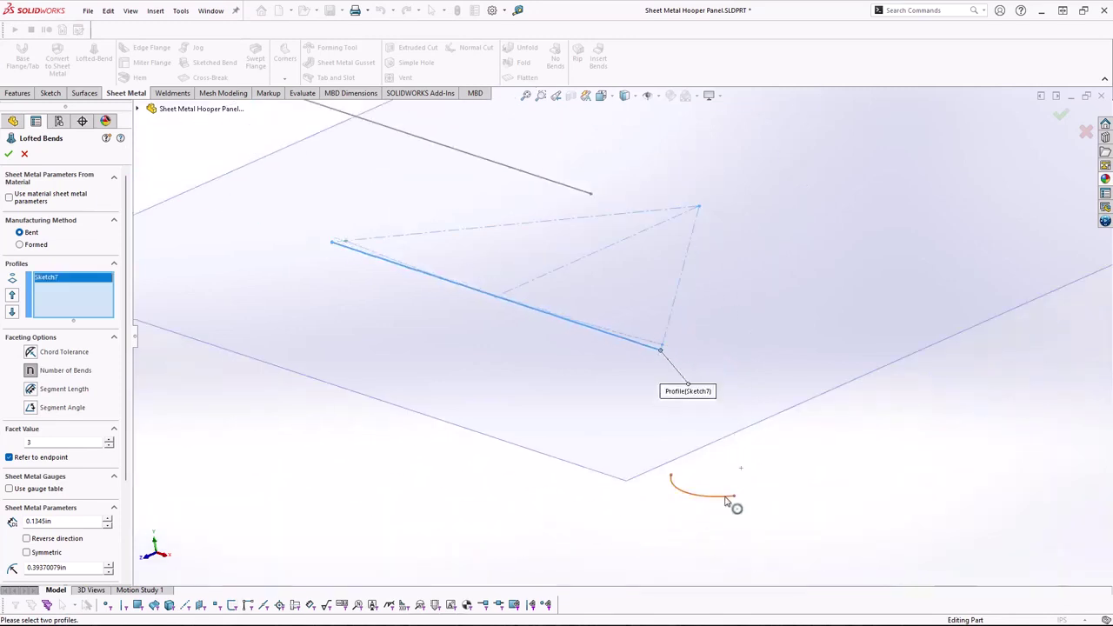
left_click(726, 498)
middle_click_drag(639, 463, 543, 415)
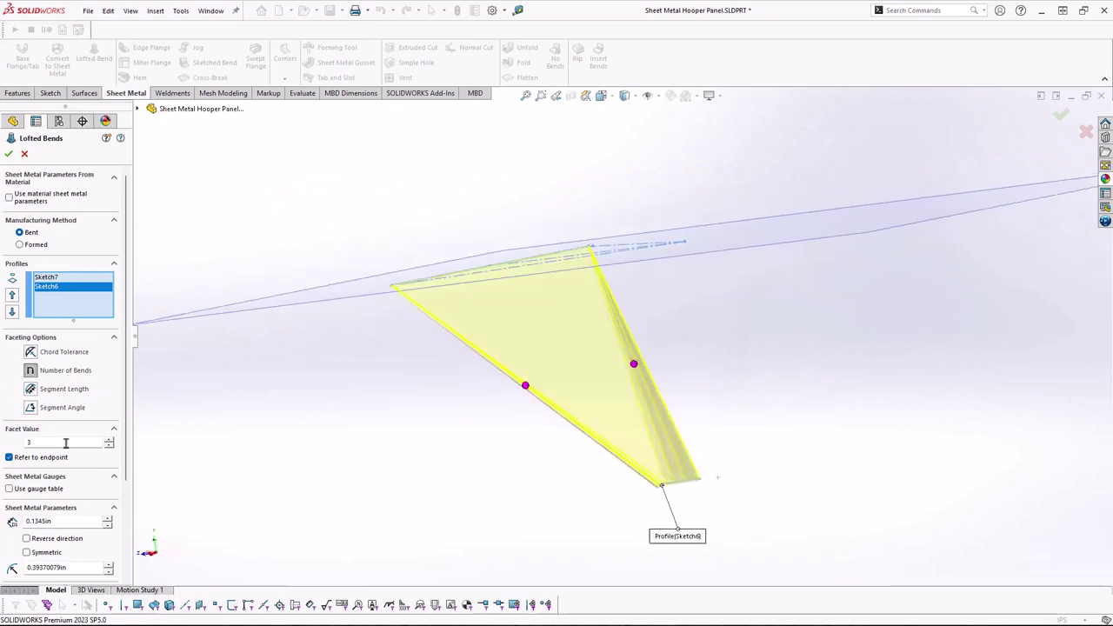
- Set the lofted bend radius to 0.030 in and create the feature
middle_click_drag(562, 460, 504, 503)
middle_click_drag(465, 413, 464, 413)
scroll(410, 226, "down", 5)
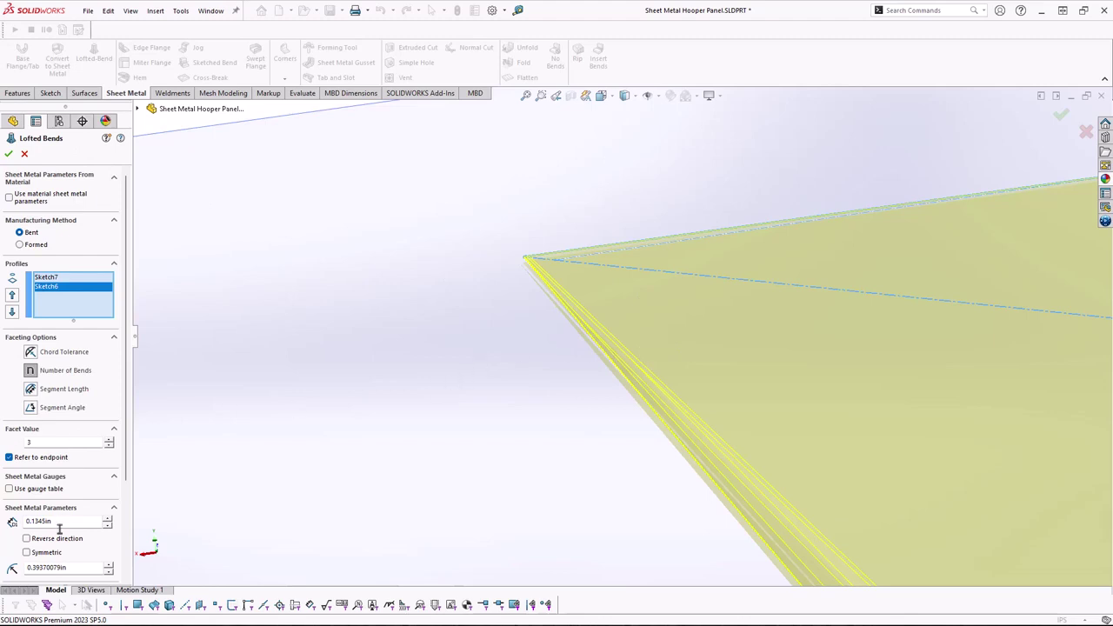
scroll(62, 543, "down", 3)
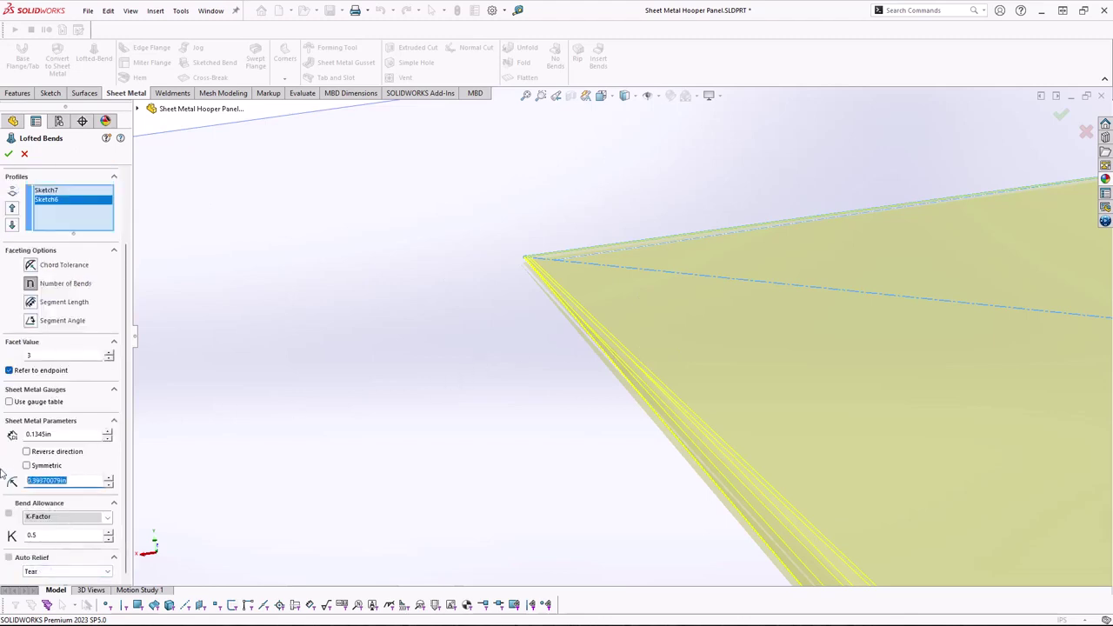
key("Tab")
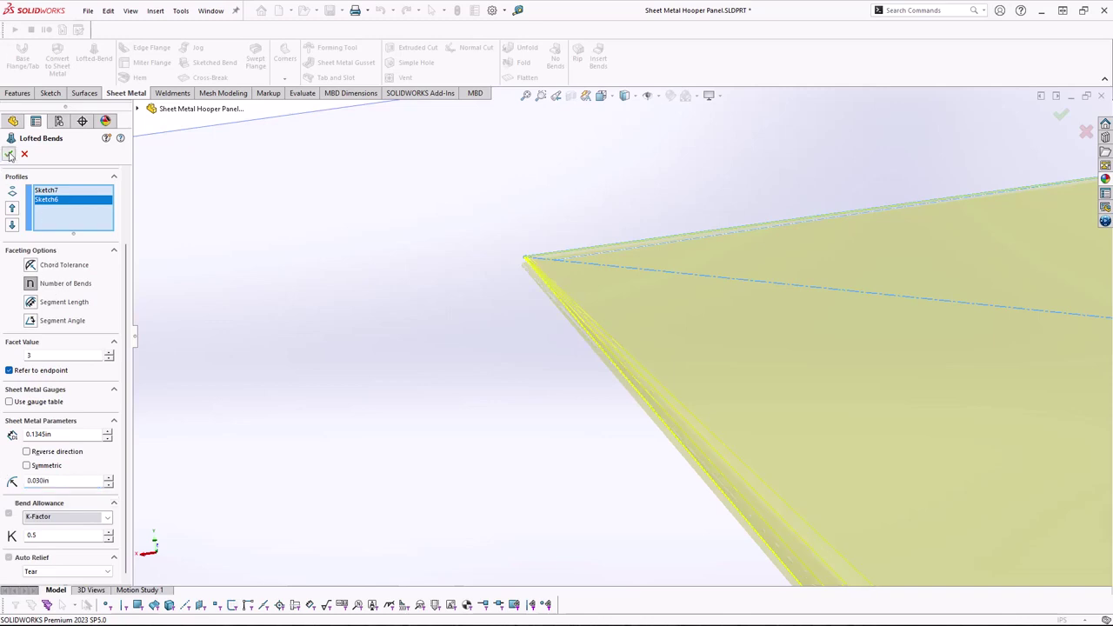
left_click(9, 154)
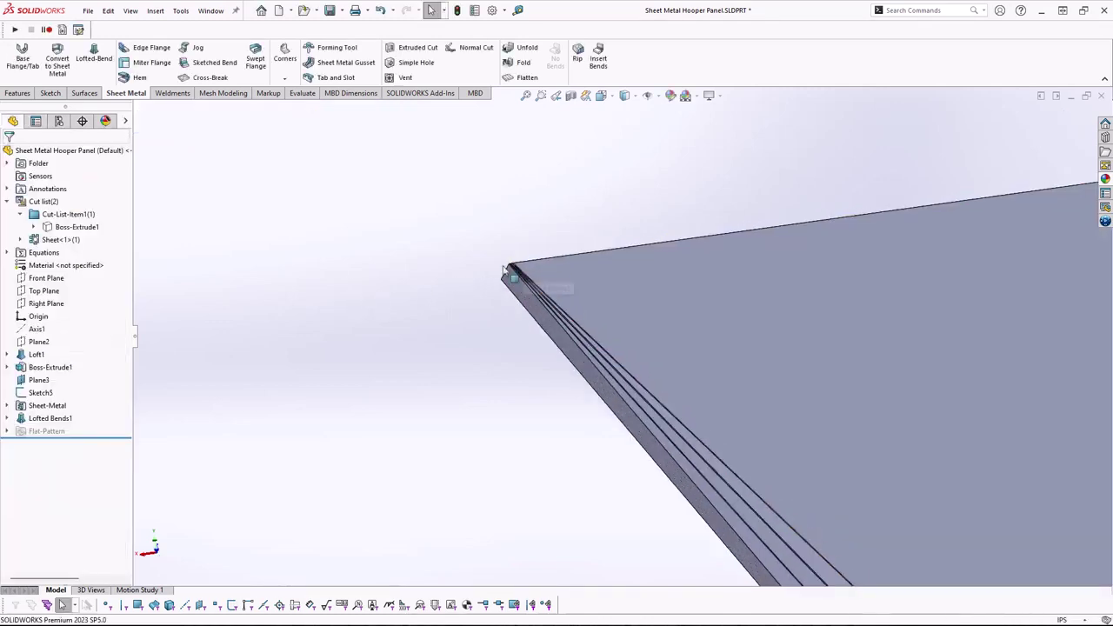
- Start a sketch on the lofted panel's flat triangular face and convert the Sketch5 line above it into the sketch
middle_click_drag(504, 270, 768, 461)
scroll(768, 316, "down", 4)
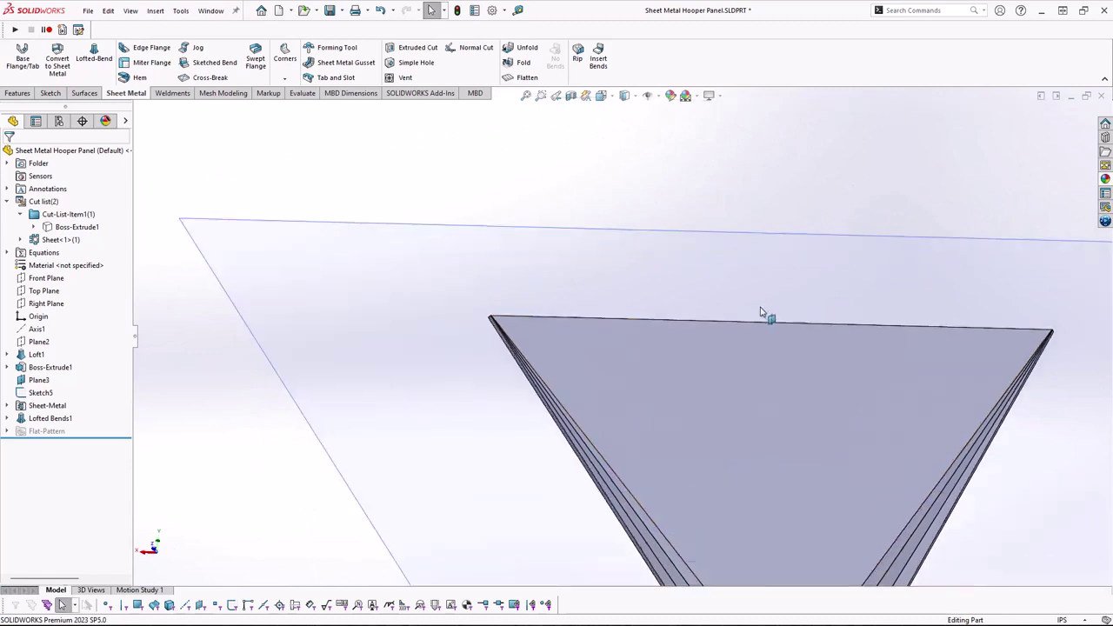
left_click(541, 352)
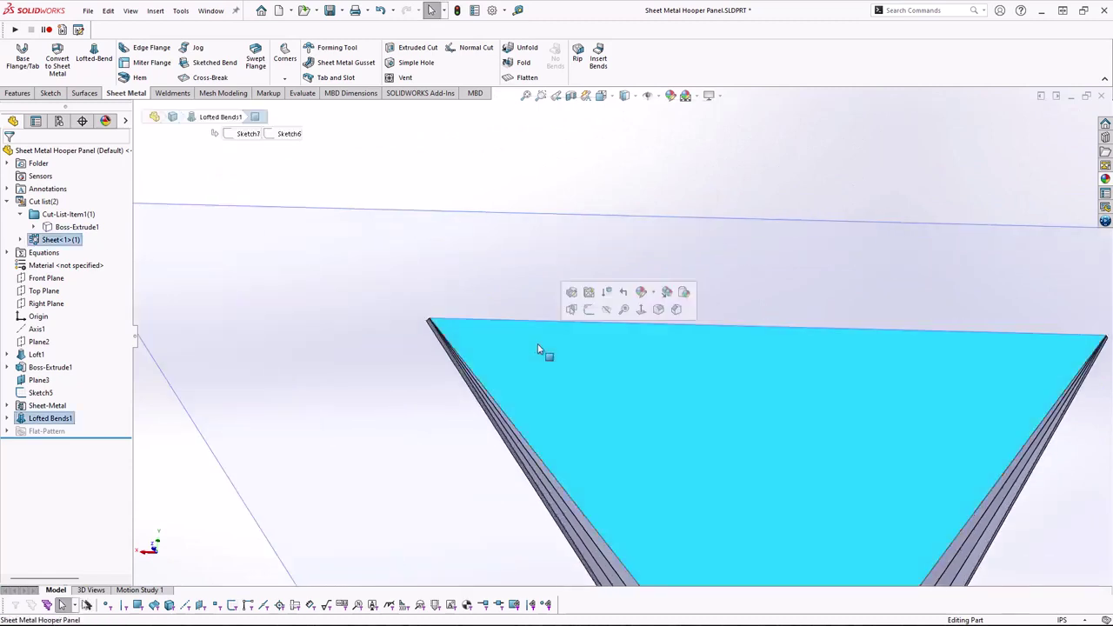
left_click(588, 310)
scroll(599, 234, "up", 5)
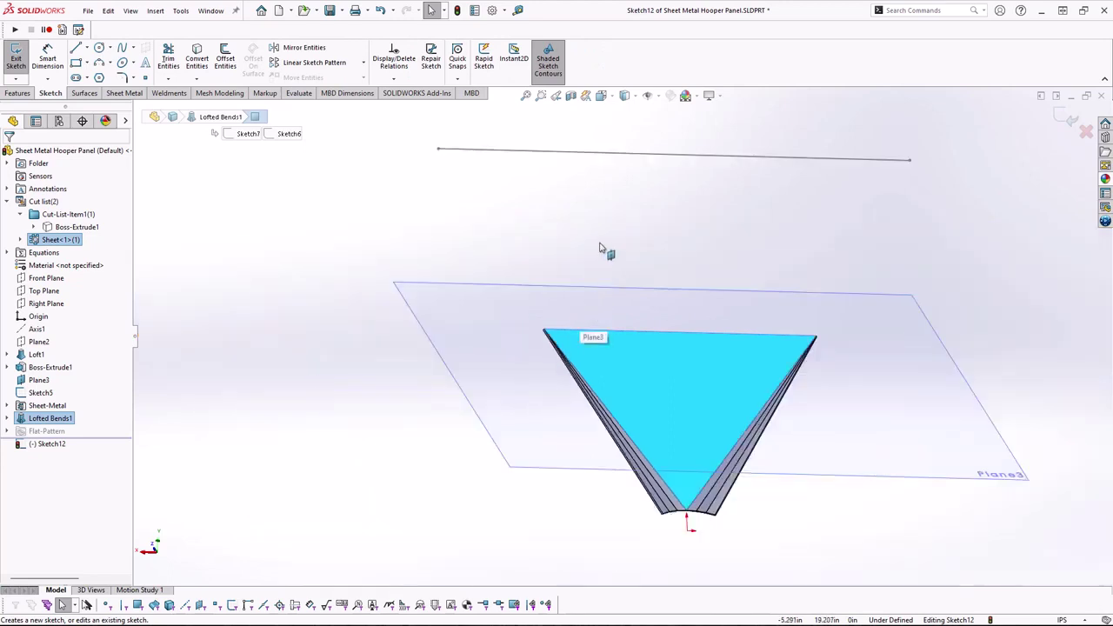
left_click(476, 151)
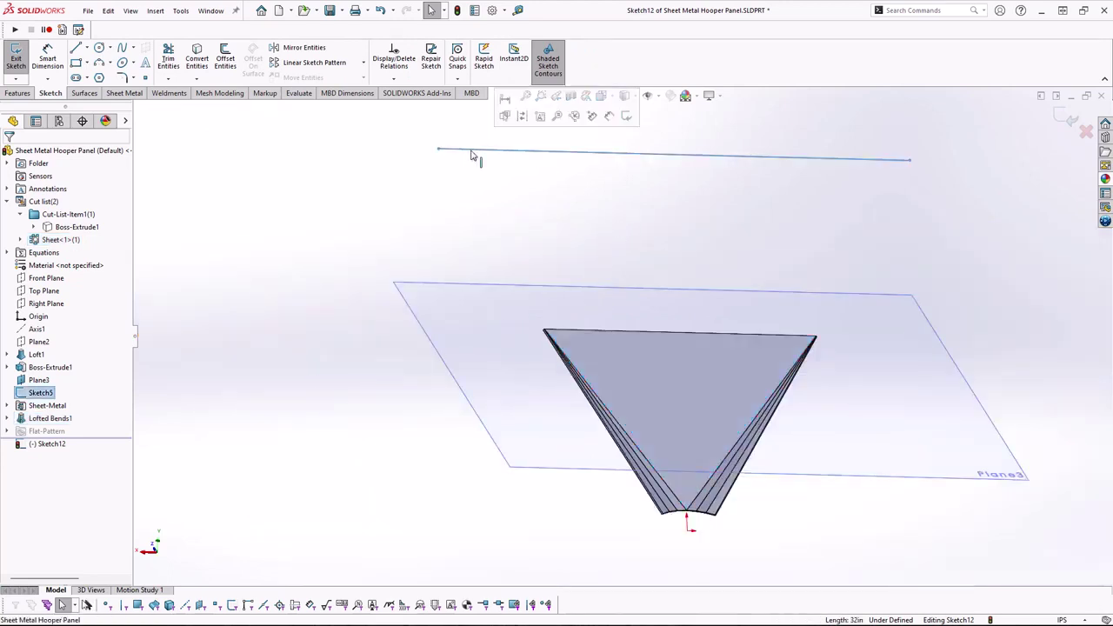
left_click(197, 56)
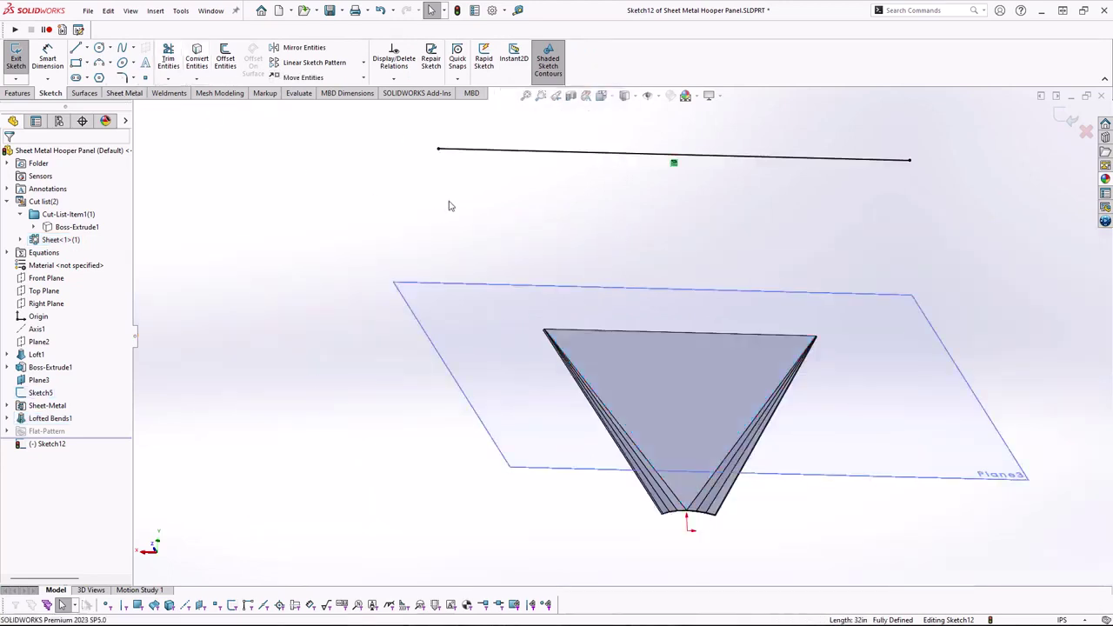
scroll(463, 157, "down", 2)
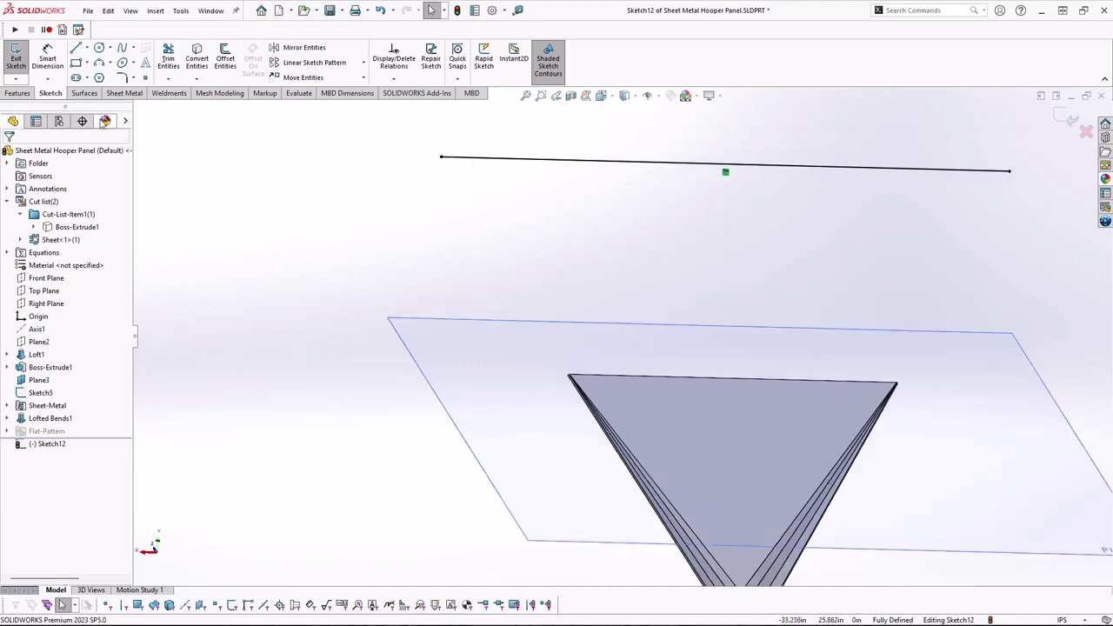
- Draw three connected lines from the converted line's ends to close a trapezoid just above the triangular face
left_click(77, 48)
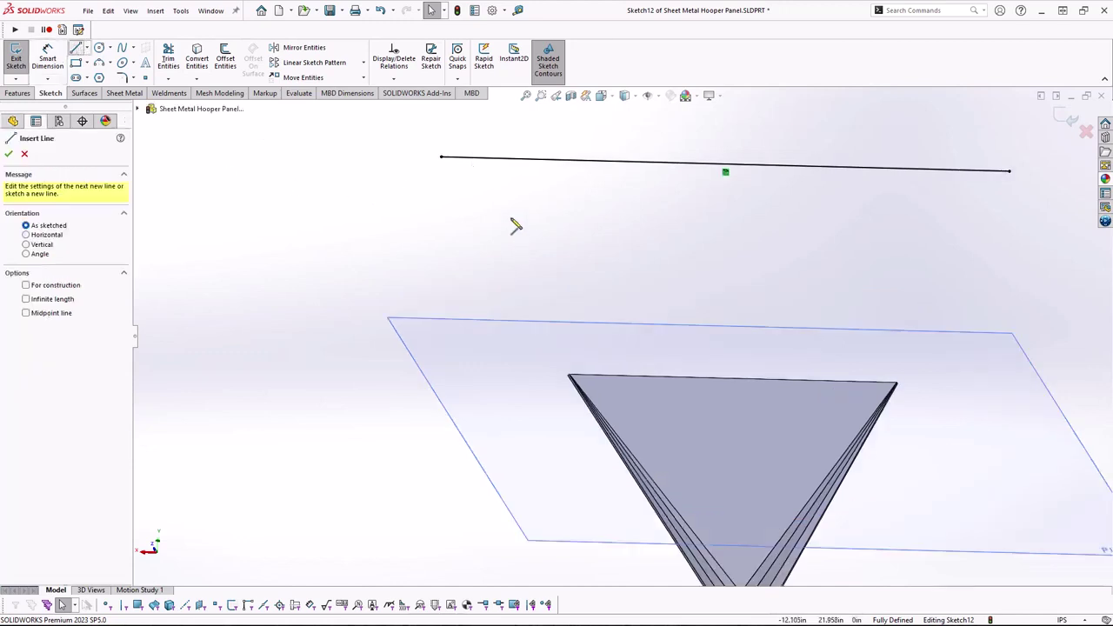
left_click(442, 159)
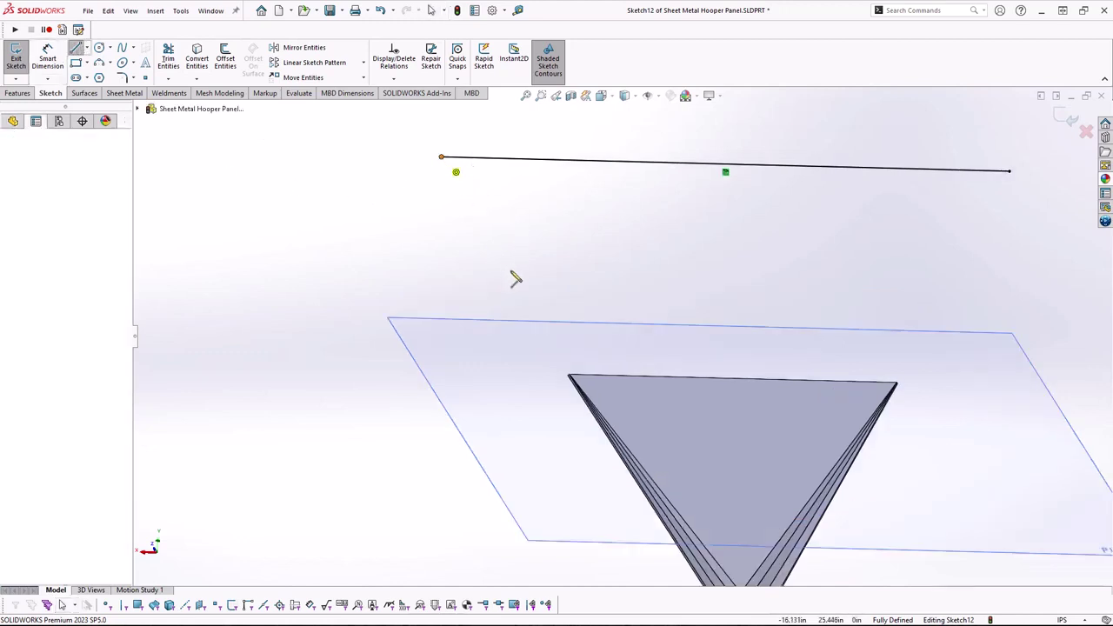
left_click(572, 353)
left_click(932, 362)
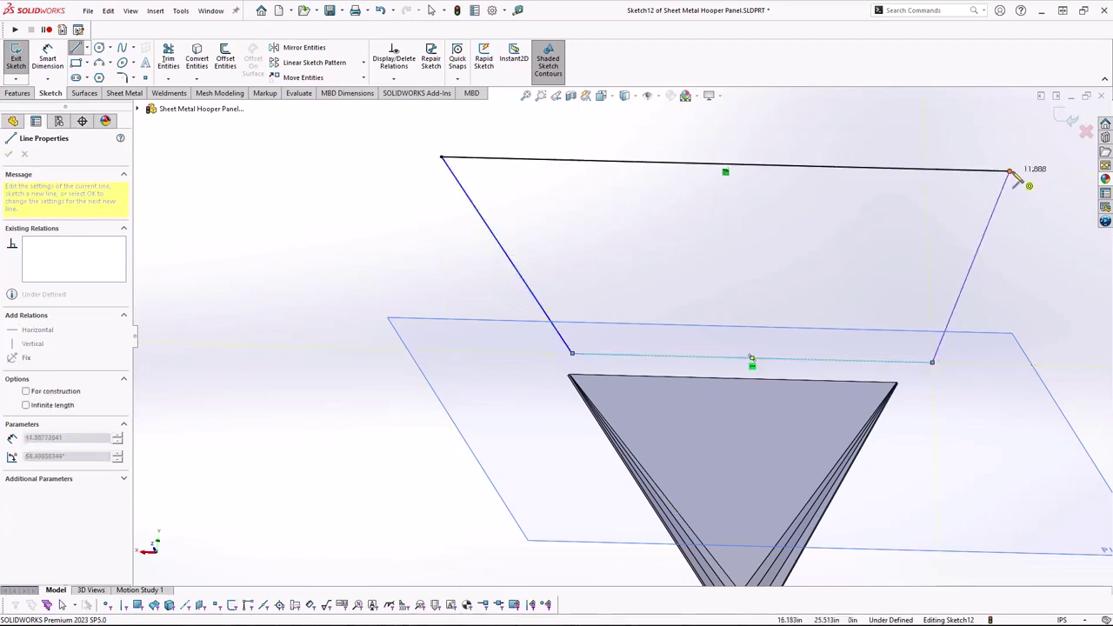
left_click(1008, 172)
key("Escape")
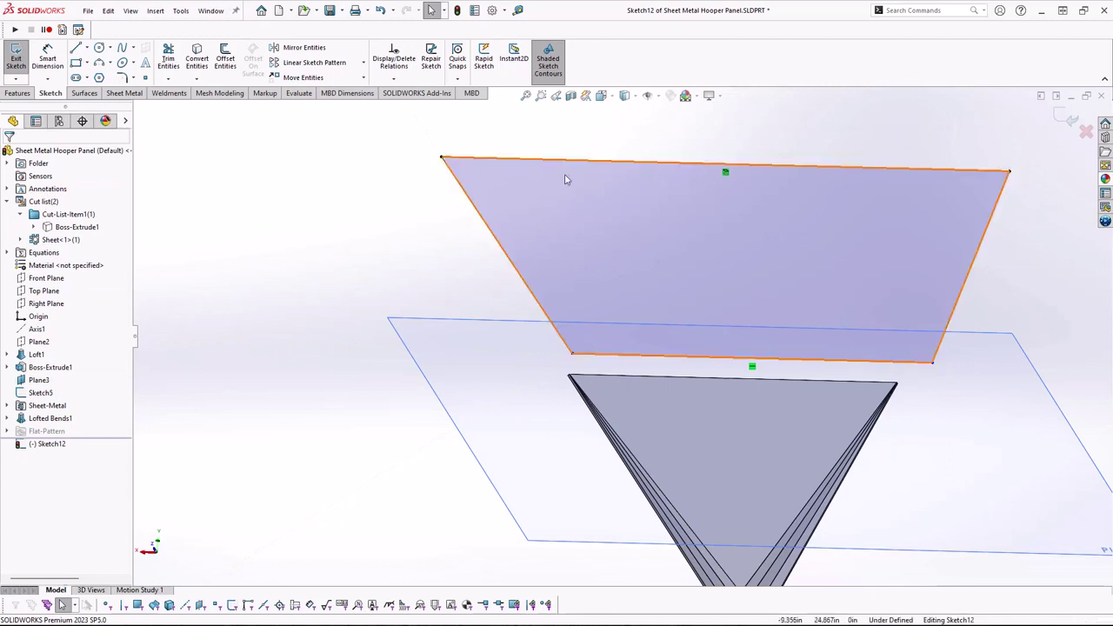
- Make the trapezoid's lower line collinear with the upper edge of the triangular face
left_click(635, 355)
left_click(636, 376, "ctrl")
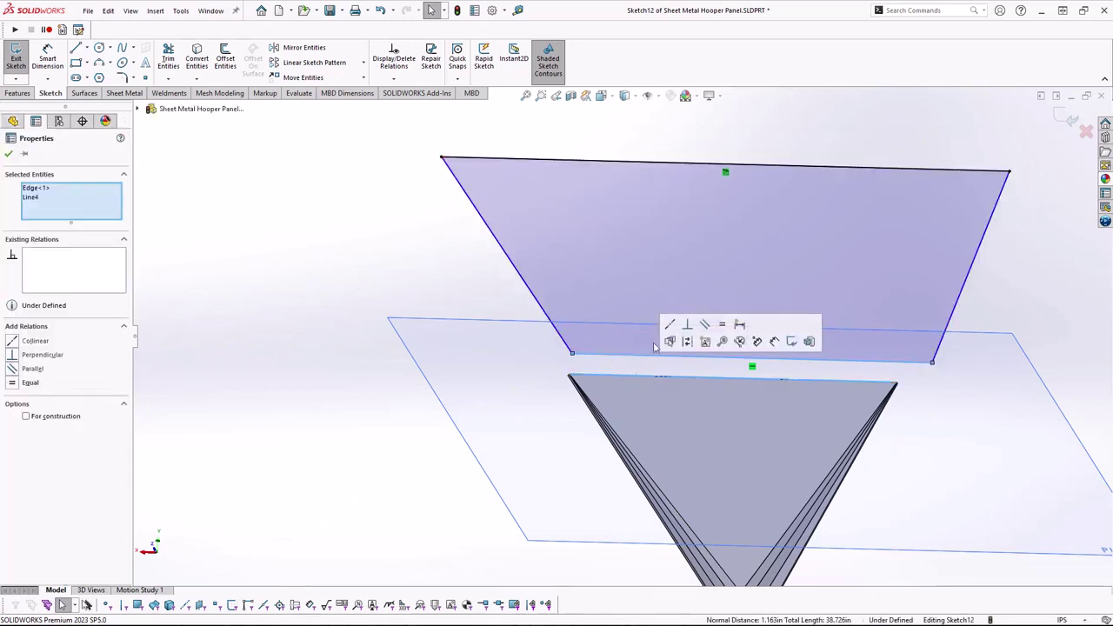
left_click(668, 327)
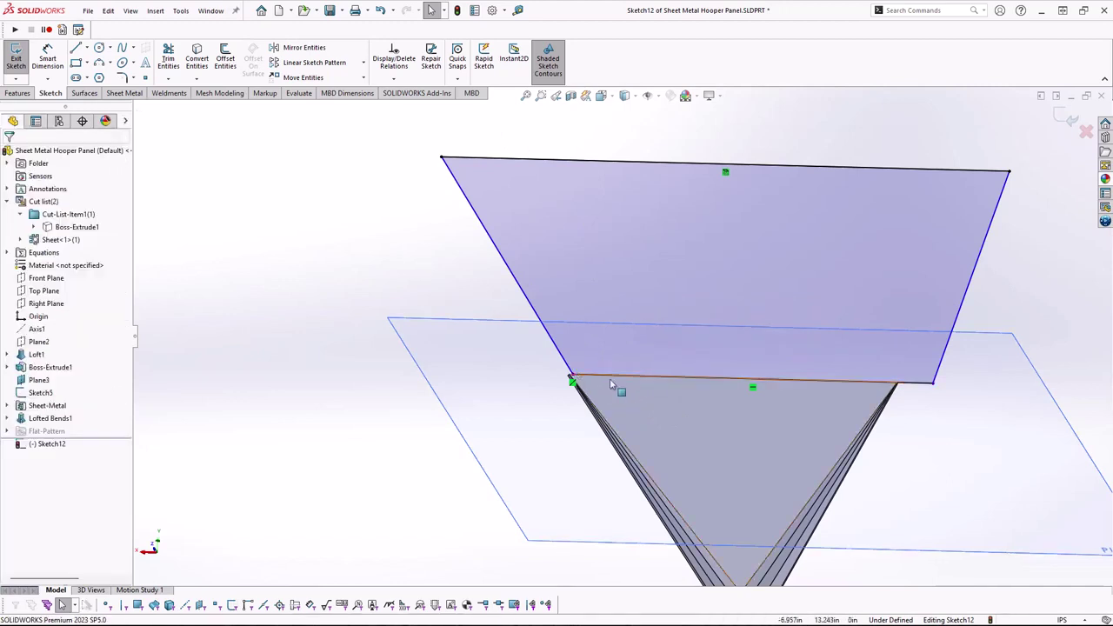
- Try to make the trapezoid's first slanted line collinear with the adjacent outer bend edge, and delete that relation
scroll(609, 378, "down", 3)
scroll(574, 372, "down", 3)
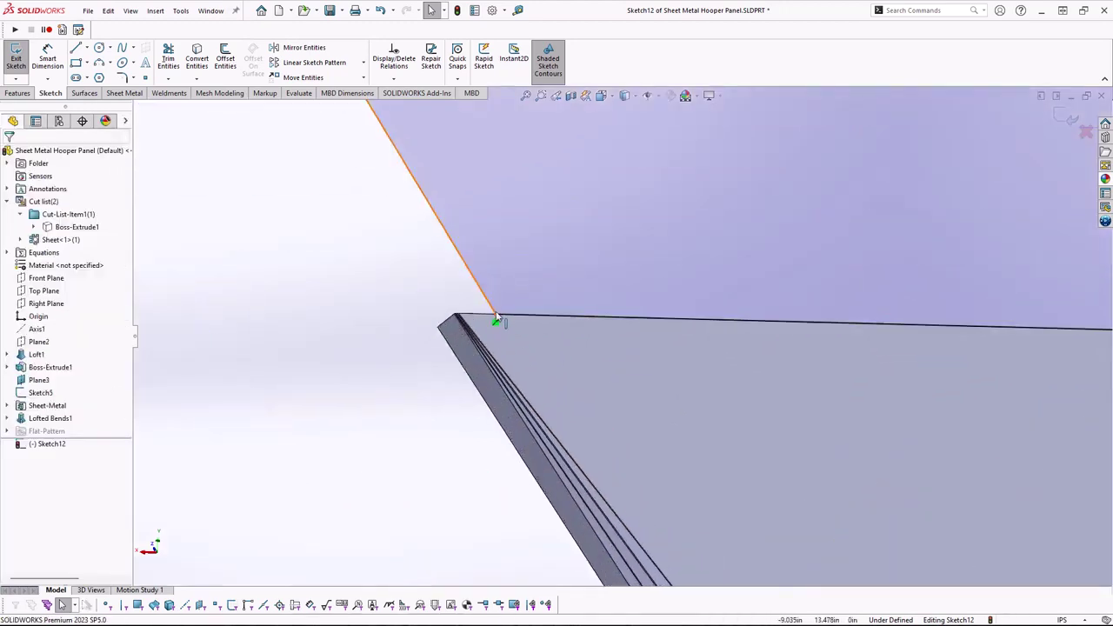
left_click(492, 309)
scroll(498, 379, "down", 3)
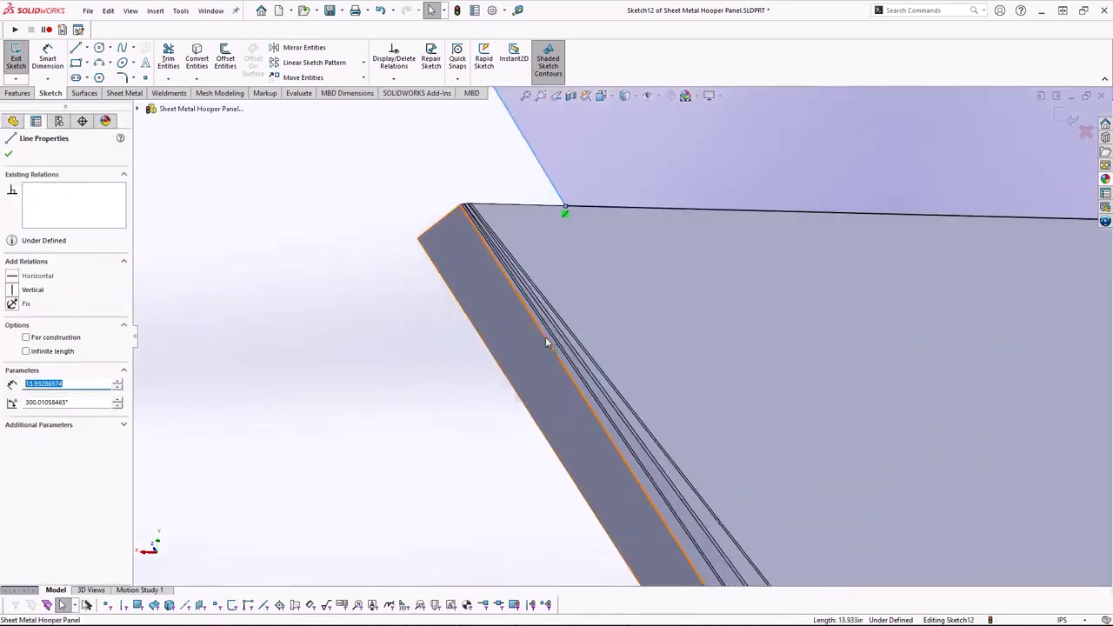
left_click(545, 341, "ctrl")
left_click(579, 291)
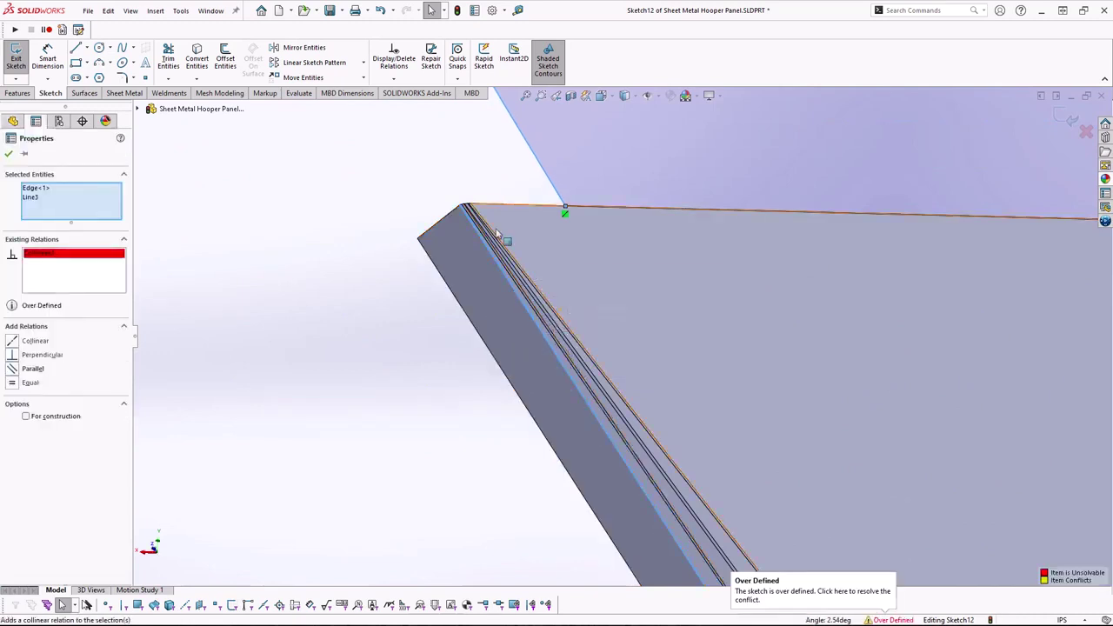
scroll(491, 250, "up", 6)
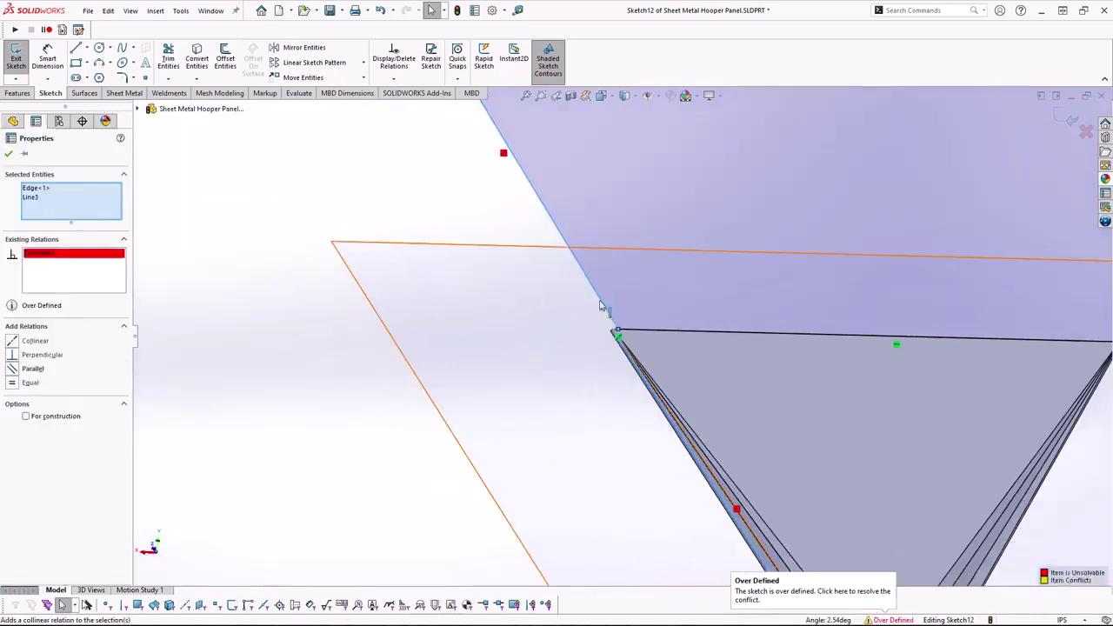
scroll(613, 335, "up", 3)
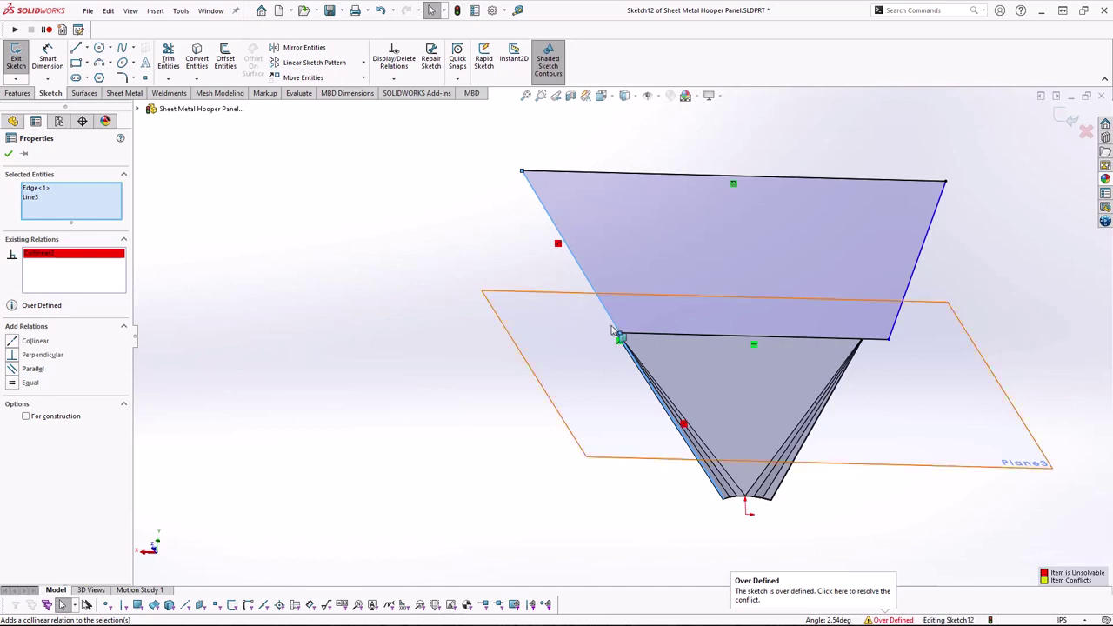
scroll(600, 327, "down", 1)
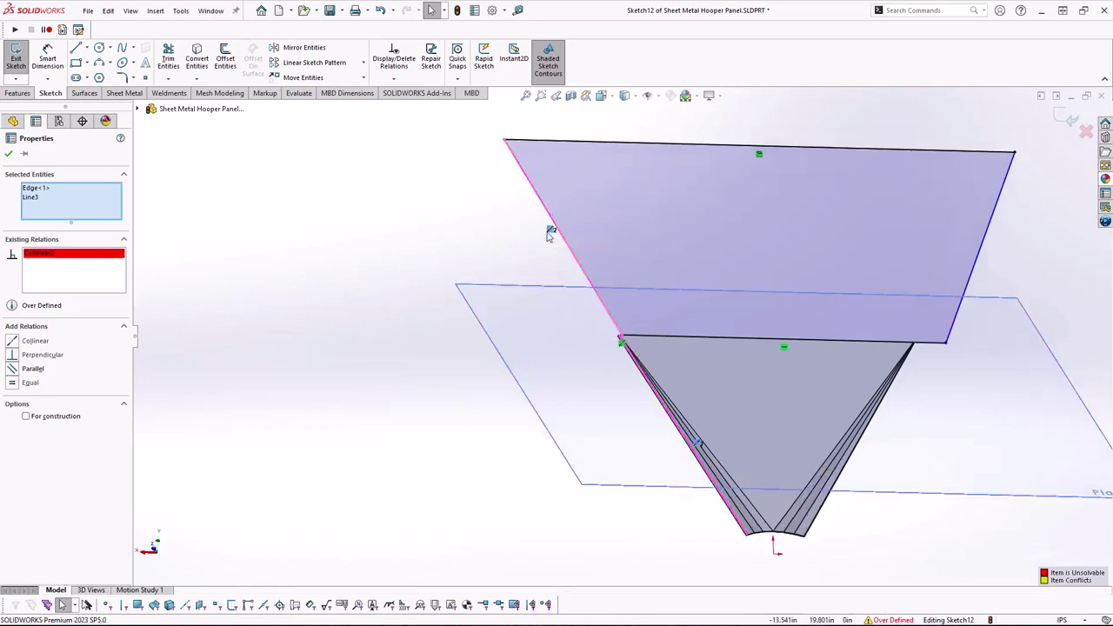
key("Delete")
- Make the lower endpoint of the first slanted line coincident with the adjacent outer bend edge of the lofted panel
scroll(655, 322, "down", 3)
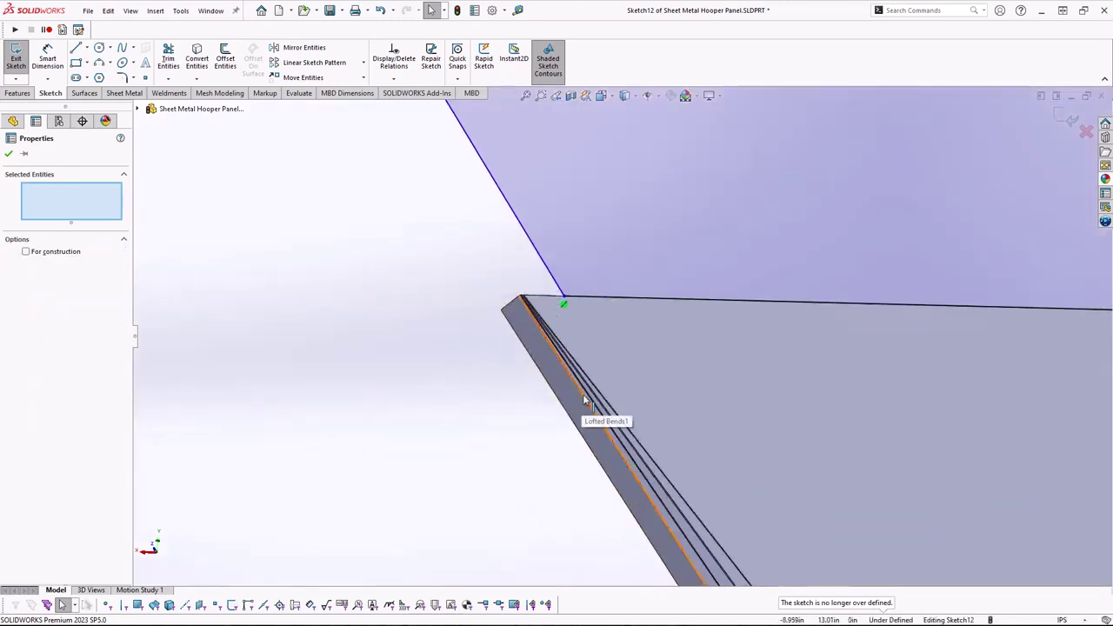
left_click(583, 399)
scroll(546, 294, "down", 3)
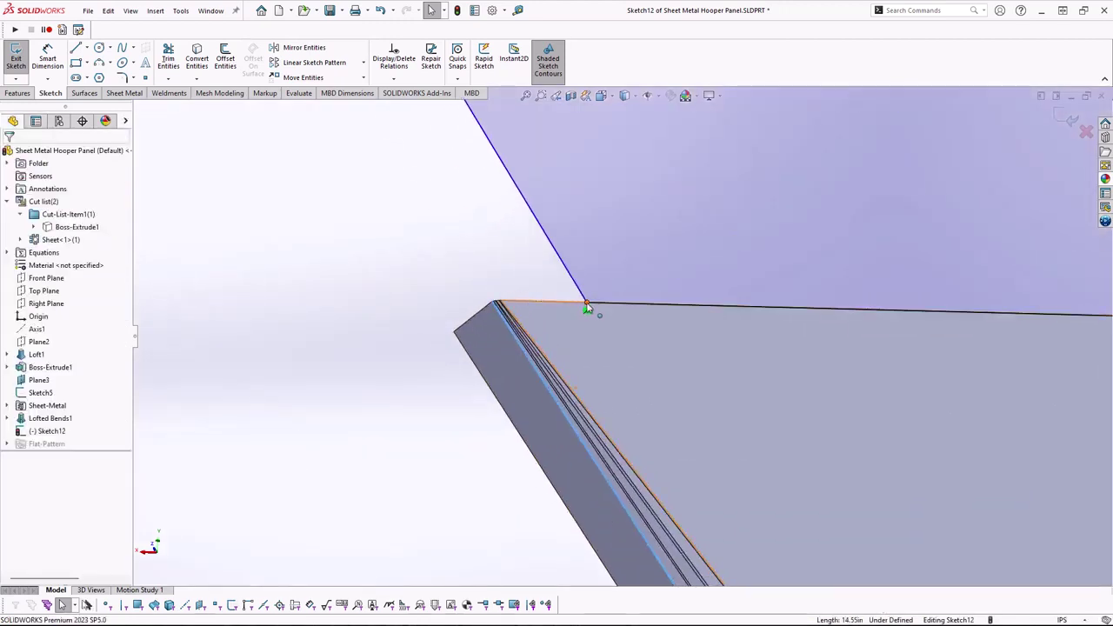
left_click(586, 306)
left_click(609, 306, "ctrl")
left_click(642, 254)
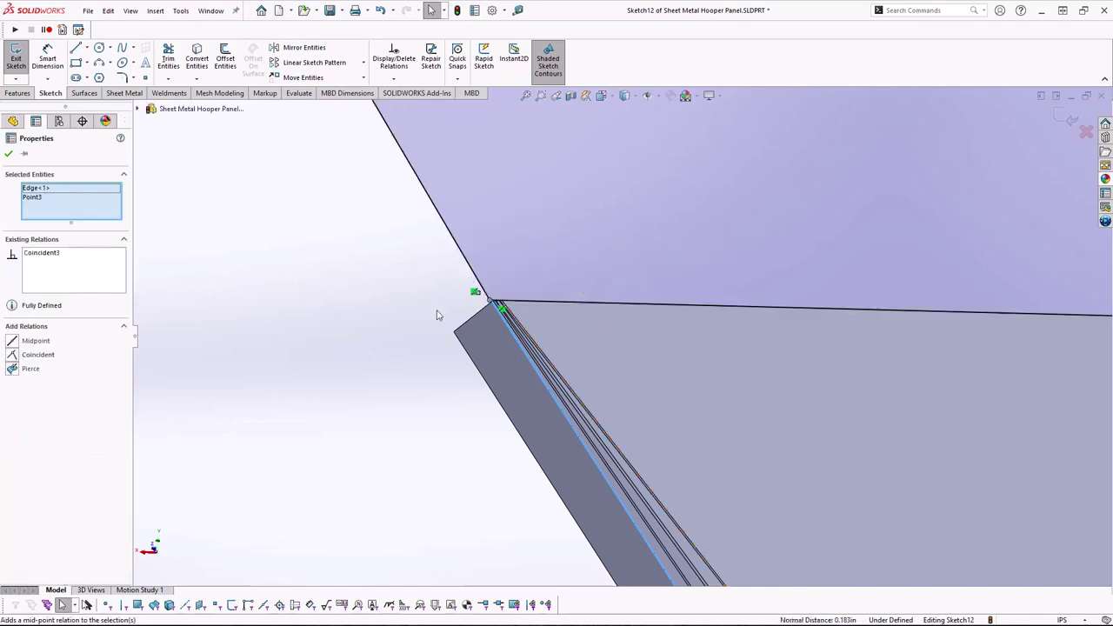
- Make the trapezoid's other lower corner coincident with the outer bend edge on the opposite side of the lofted panel
middle_click_drag(474, 304, 681, 370)
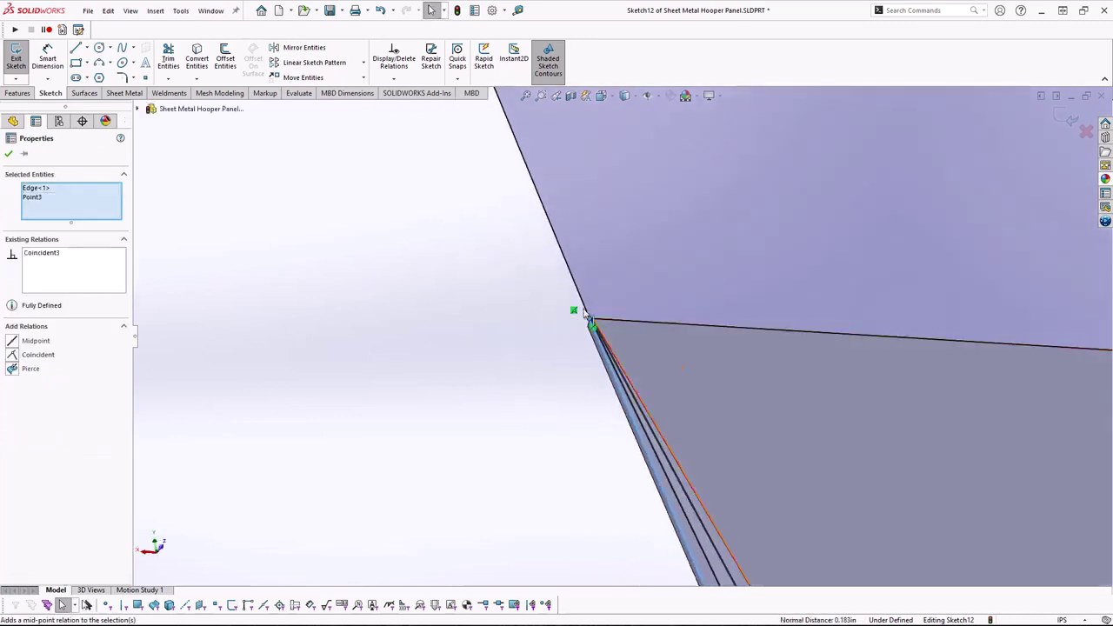
scroll(719, 355, "up", 5)
scroll(901, 370, "down", 3)
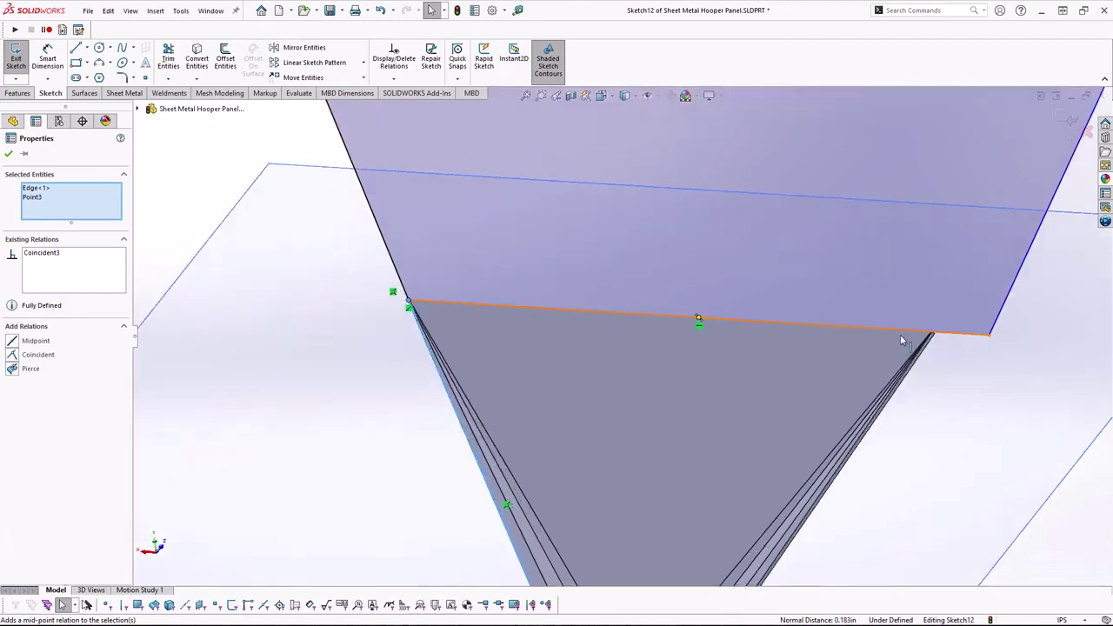
scroll(974, 335, "down", 4)
left_click(918, 348)
left_click(1016, 336)
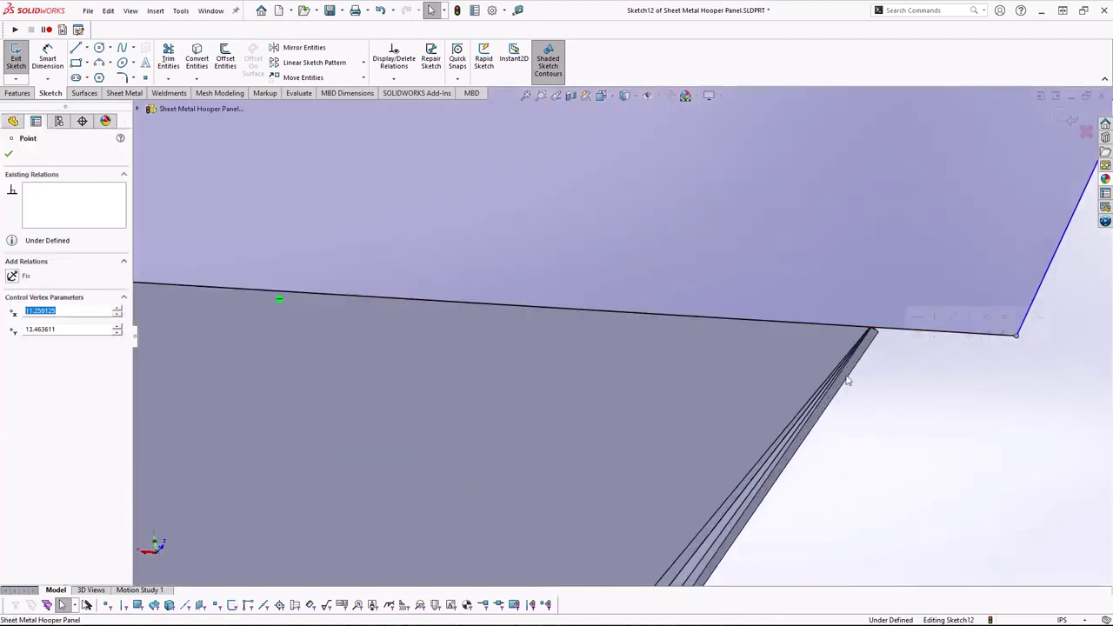
scroll(798, 386, "down", 2)
left_click(703, 339, "ctrl")
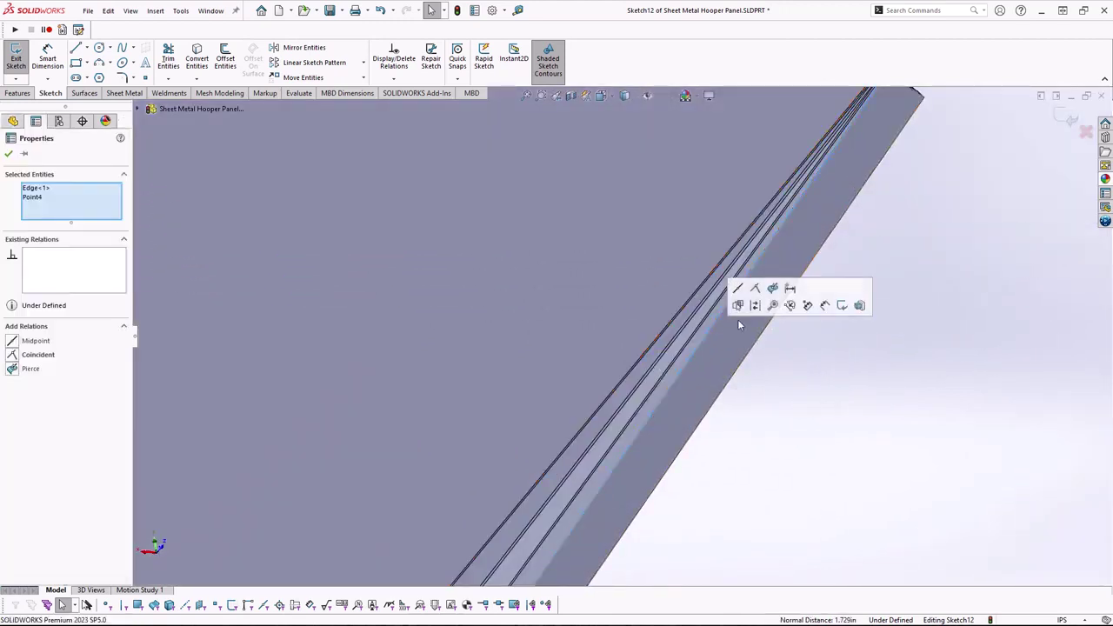
left_click(755, 290)
- Create a base flange tab from the trapezoid sketch, merged with the lofted bend panel
key("f")
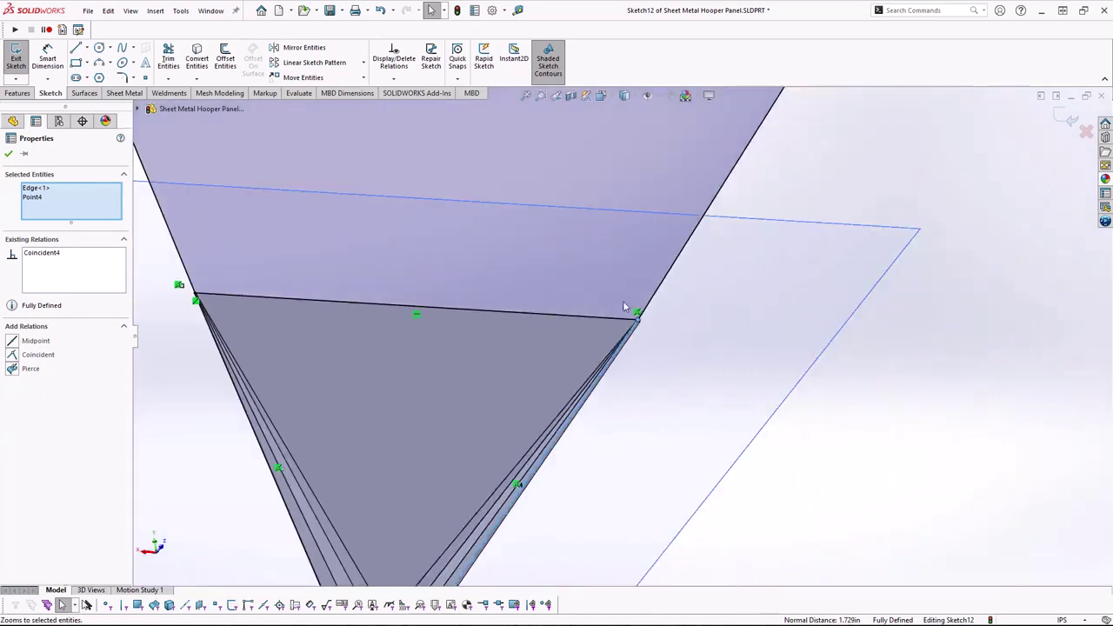
mouse_move(444, 308)
middle_mouse_down()
mouse_move(521, 275)
mouse_move(497, 325)
middle_mouse_up()
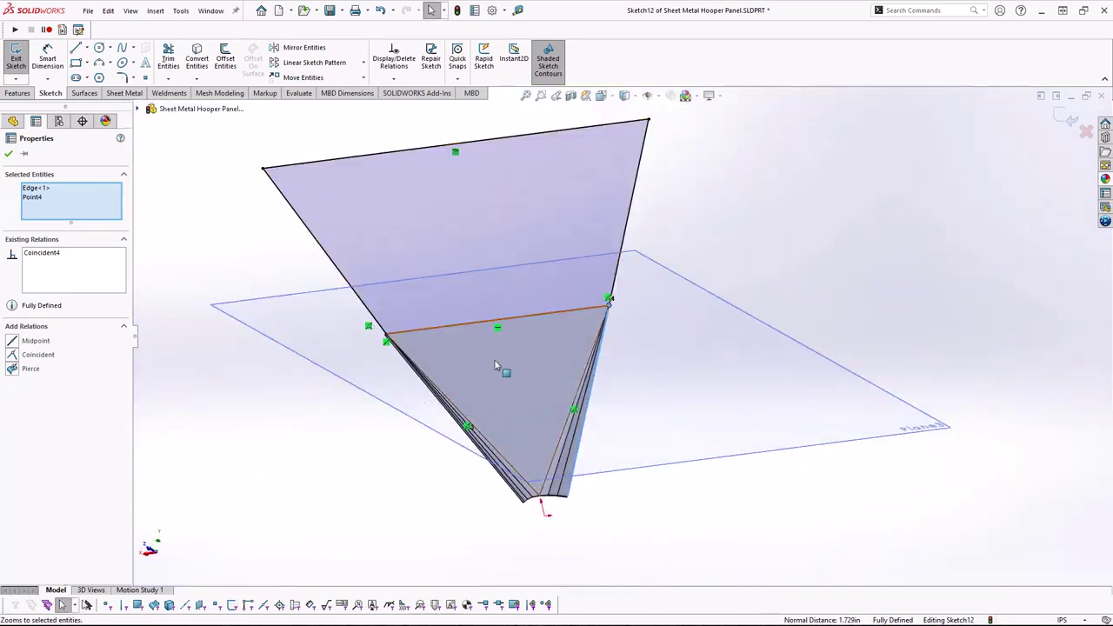
left_click(124, 93)
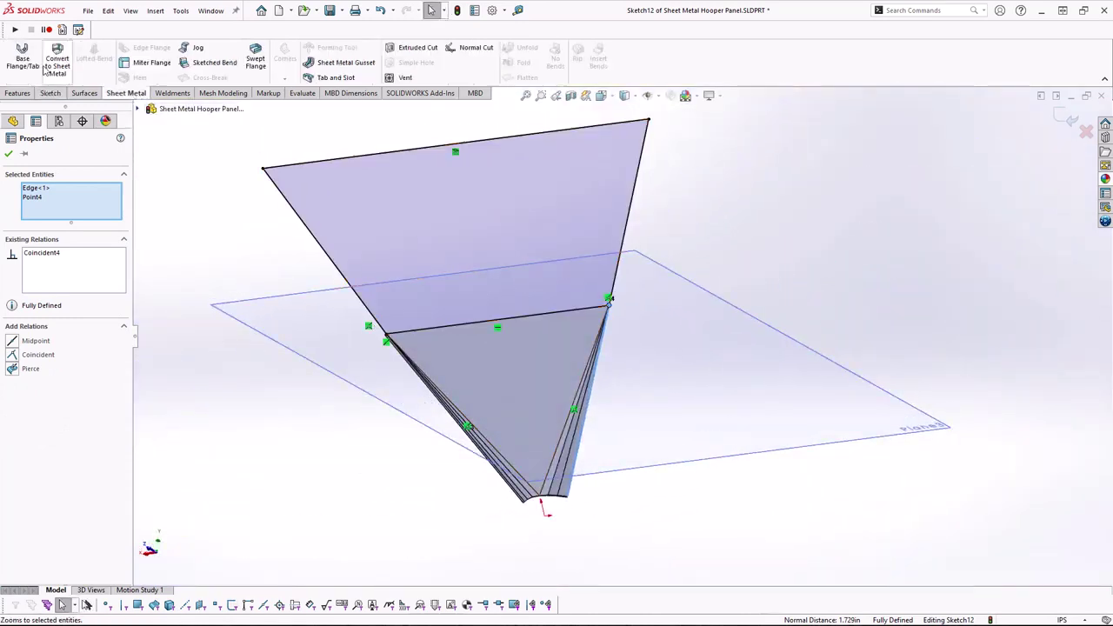
left_click(22, 56)
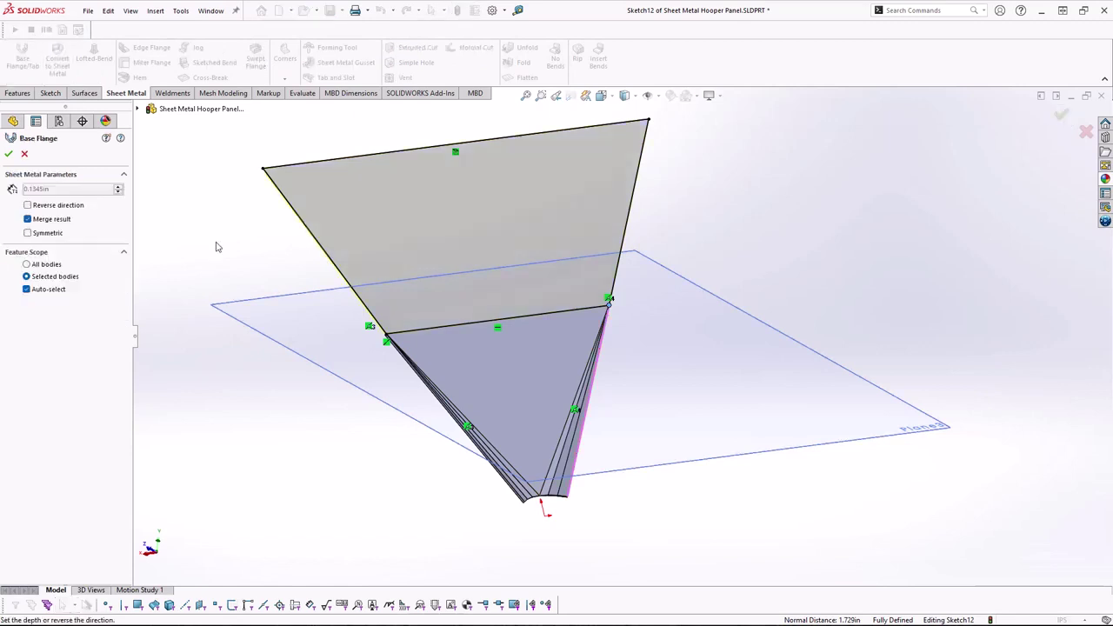
mouse_move(314, 324)
middle_mouse_down()
mouse_move(370, 303)
mouse_move(328, 309)
middle_mouse_up()
left_click(9, 155)
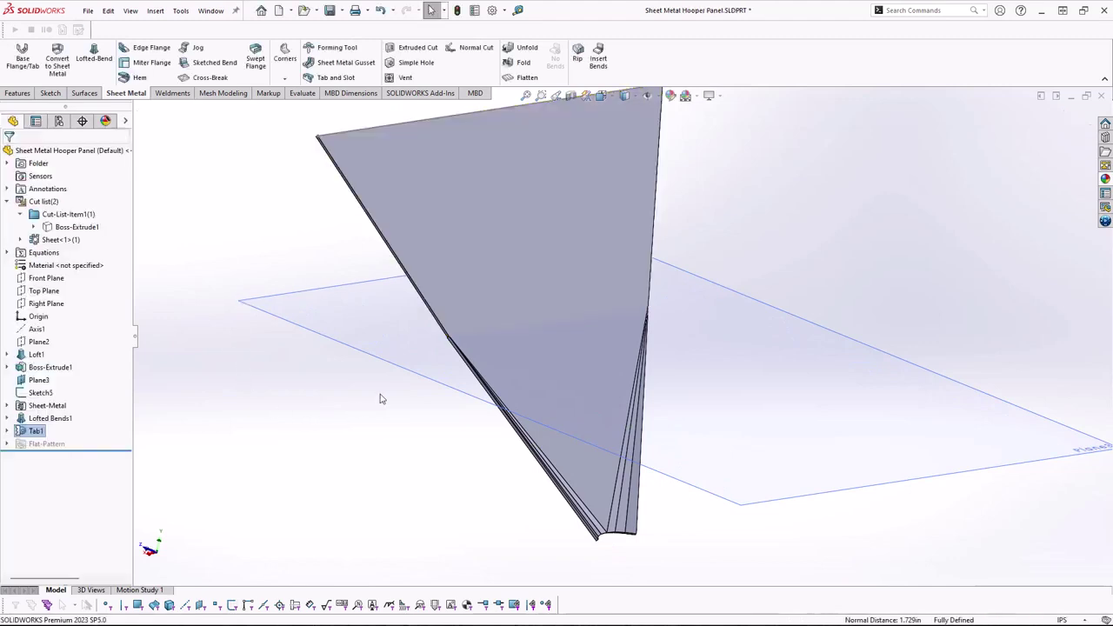
- Examine the corner where the trapezoidal tab meets the lofted bends and the thickness faces of the panel
scroll(459, 342, "down", 10)
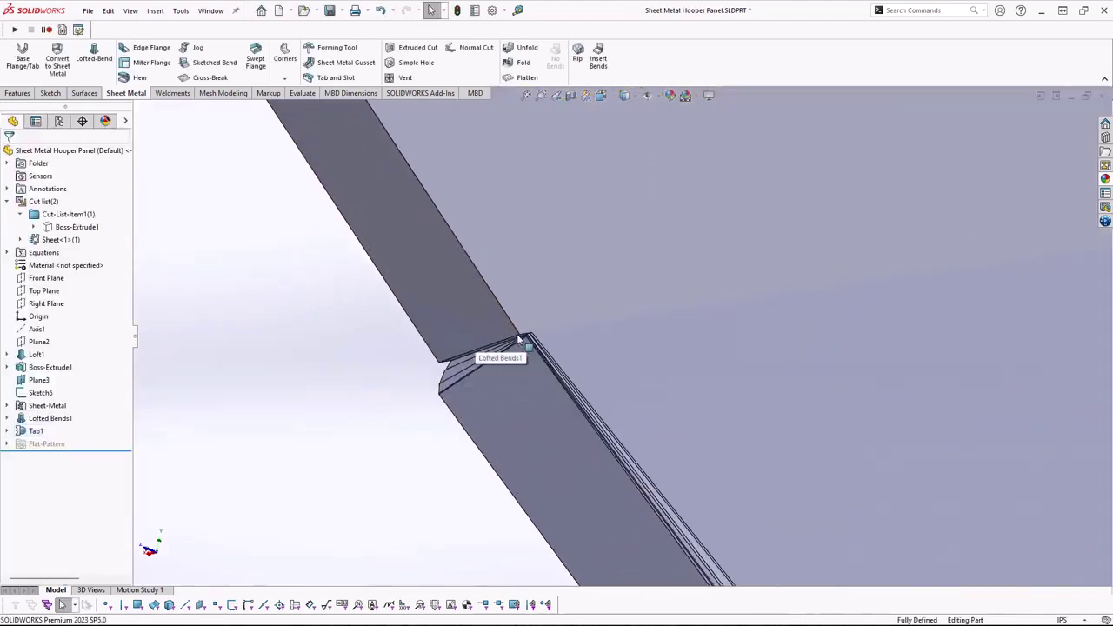
middle_click_drag(535, 343, 569, 330)
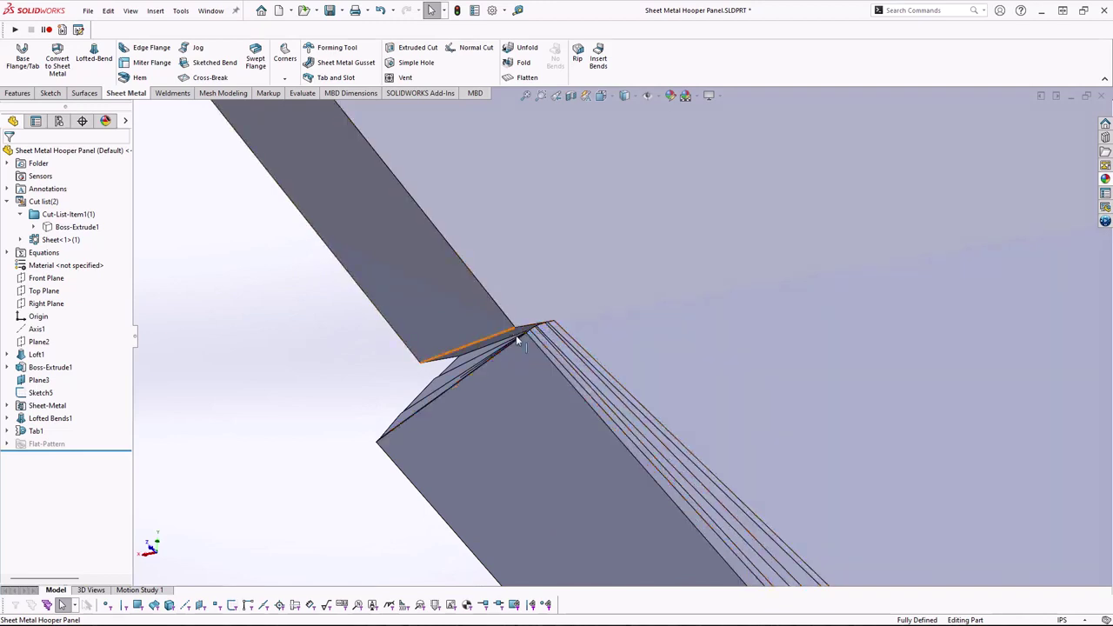
middle_click_drag(513, 346, 592, 335)
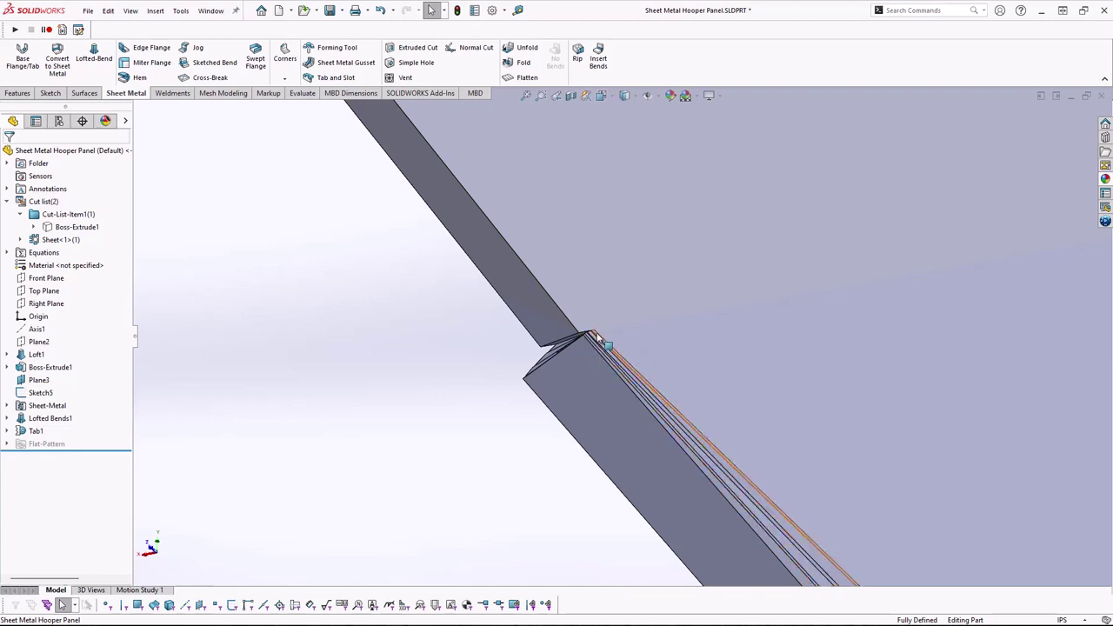
scroll(598, 341, "down", 3)
scroll(645, 350, "up", 5)
middle_click_drag(670, 362, 557, 313)
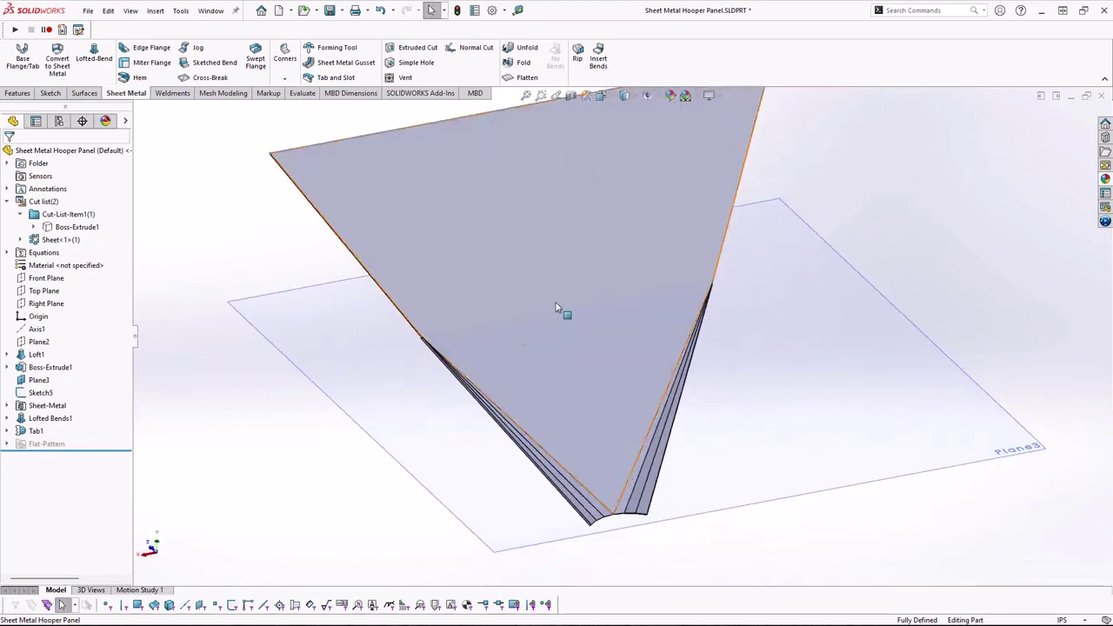
middle_click_drag(528, 305, 574, 300)
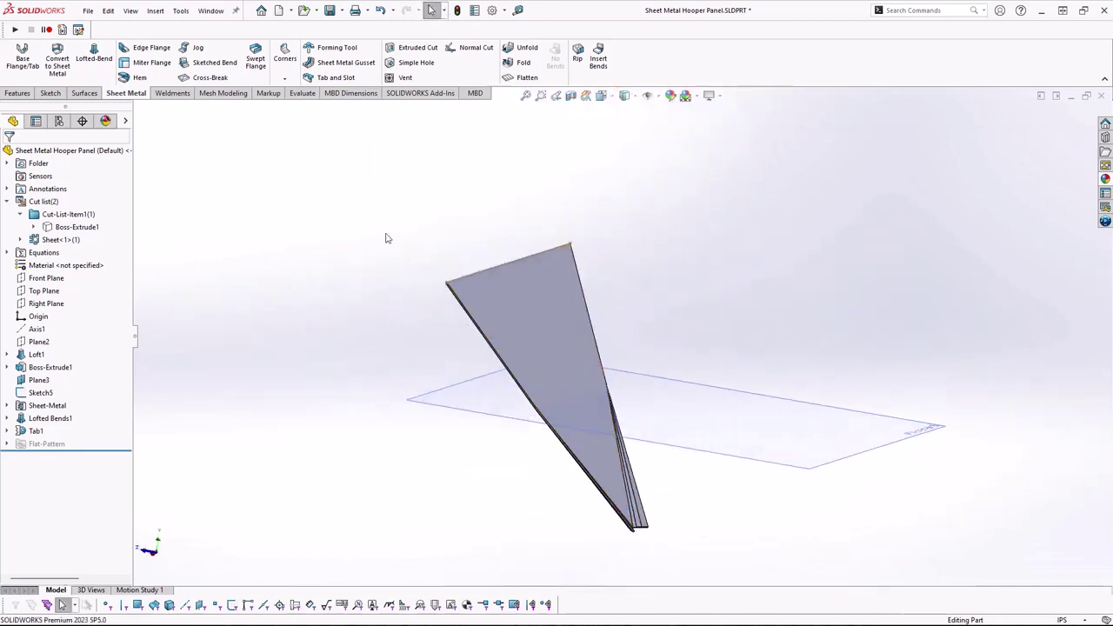
- Hide the reference plane Plane3
left_click(40, 392)
left_click(257, 333)
left_click(456, 408)
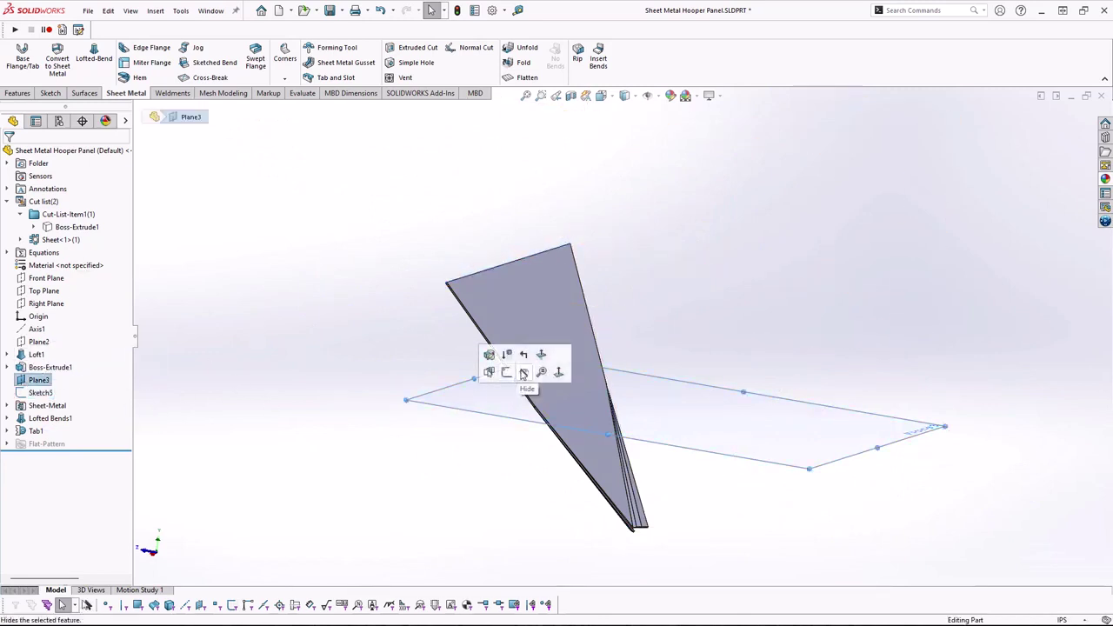
left_click(523, 373)
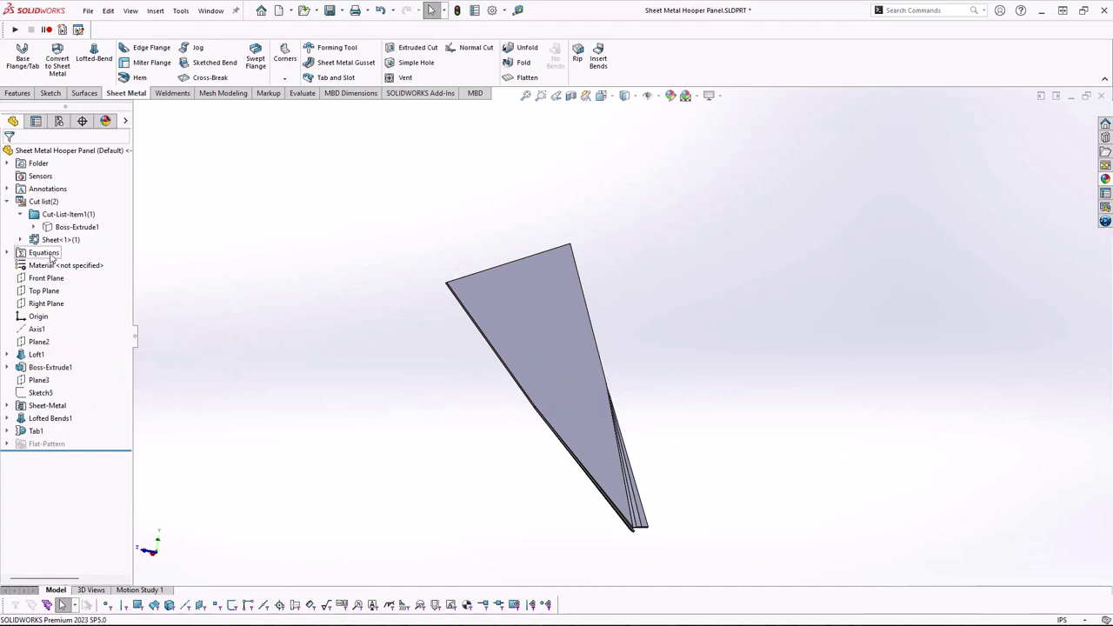
- Show the hidden Boss-Extrude1 solid body of the hopper for reference
left_click(76, 227)
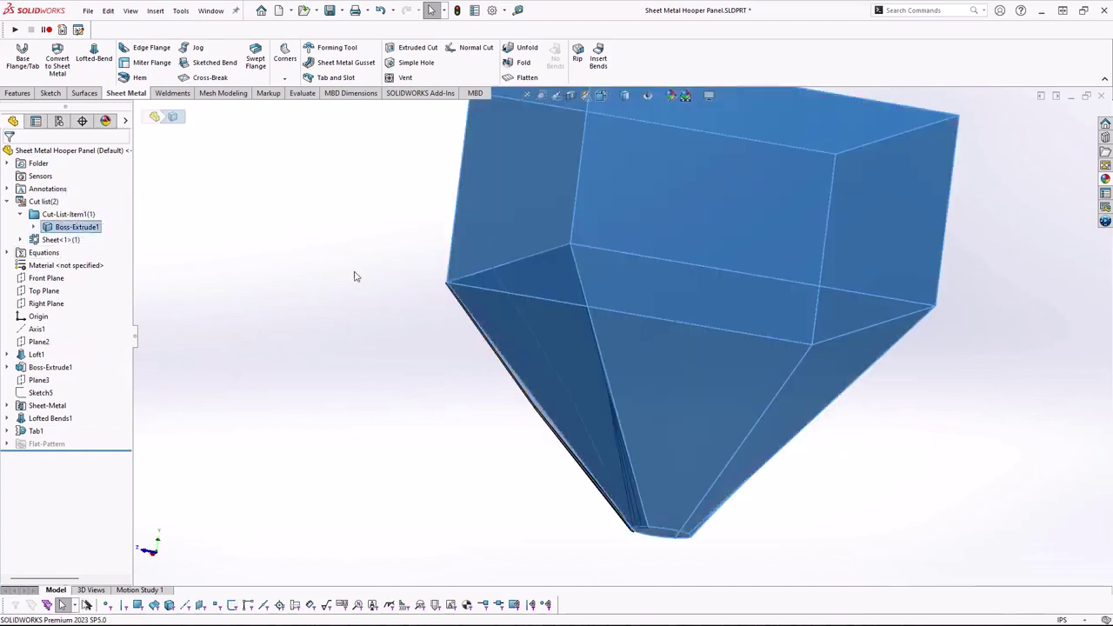
middle_click_drag(402, 334, 489, 290)
left_click(336, 257)
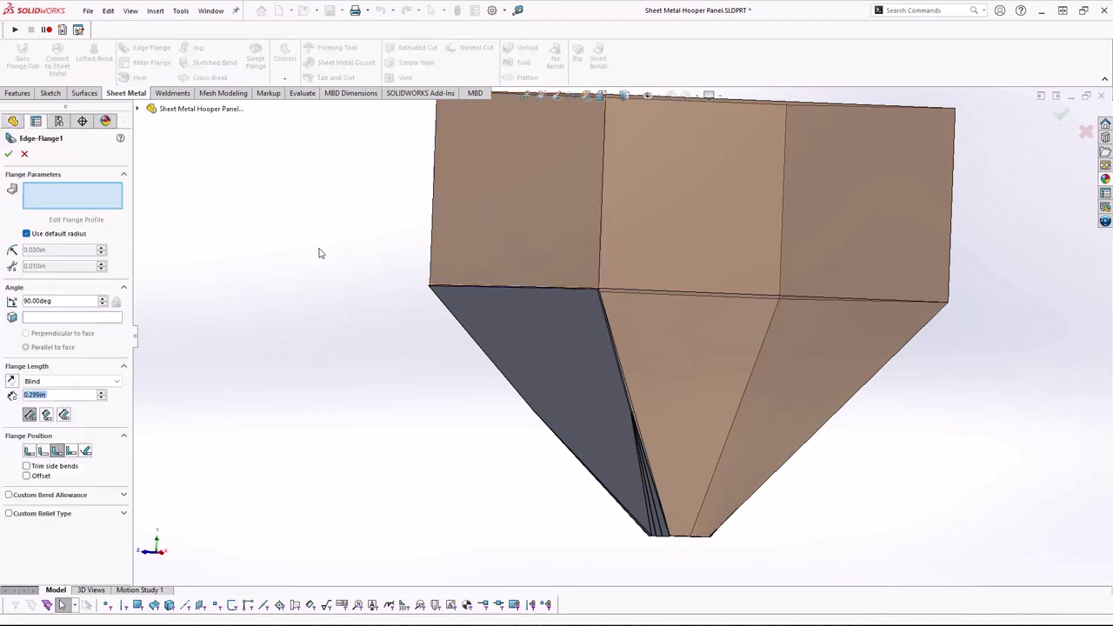
- Set up an edge flange on the tab's upper edge, parallel to the hopper body's adjacent vertical face and directed upward
middle_click_drag(319, 253, 342, 299)
scroll(406, 268, "down", 5)
left_click(468, 303)
scroll(368, 244, "down", 3)
middle_click_drag(439, 227, 326, 249, "ctrl")
left_click(36, 318)
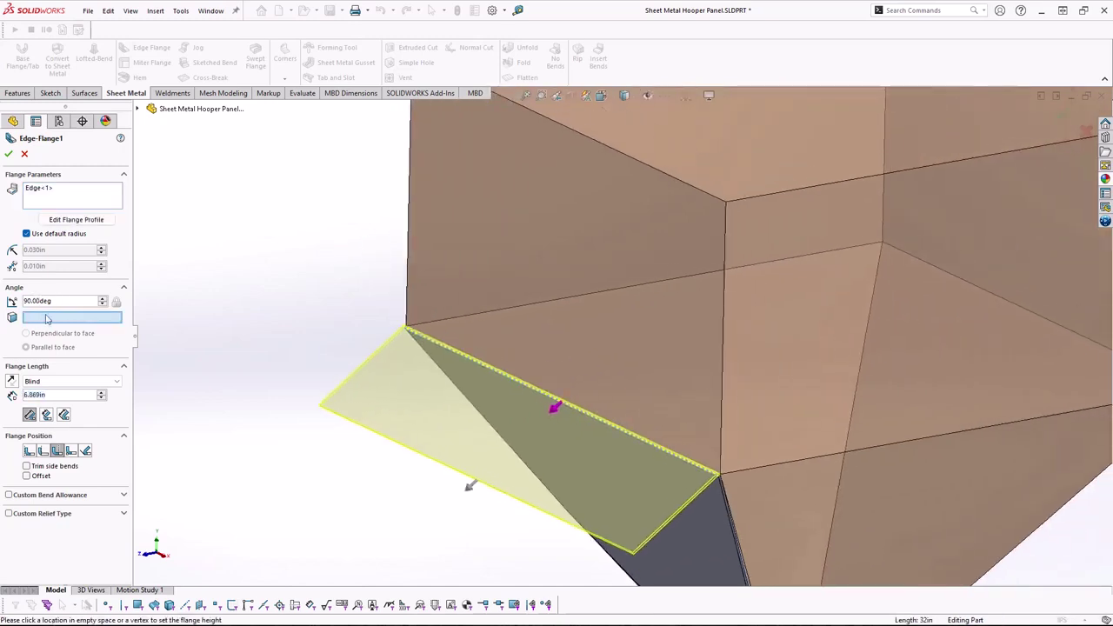
left_click(474, 243)
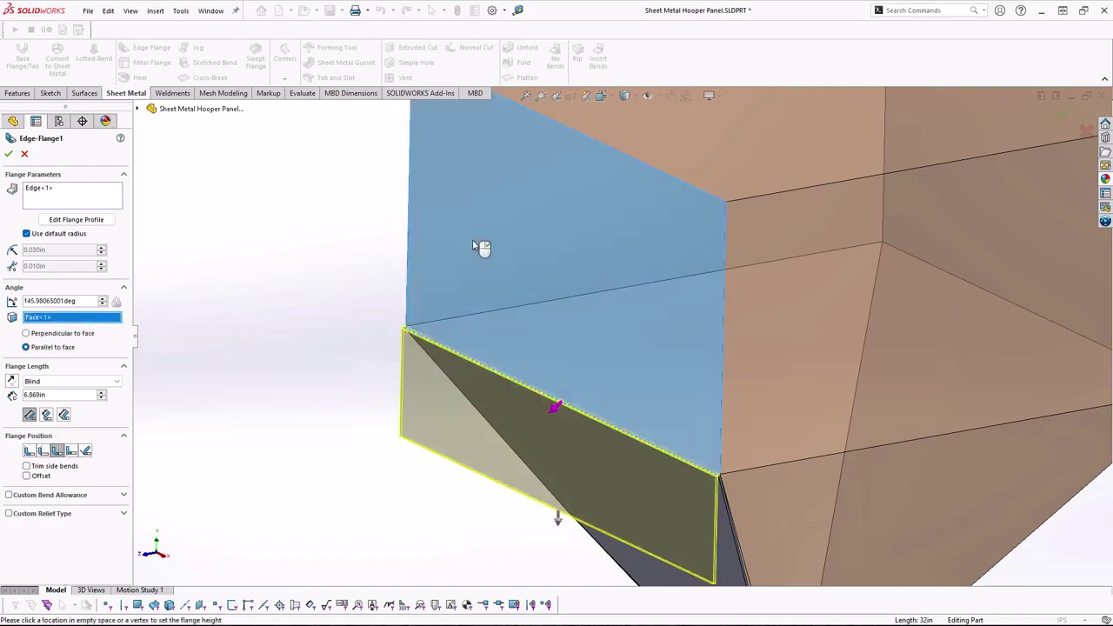
left_click(11, 382)
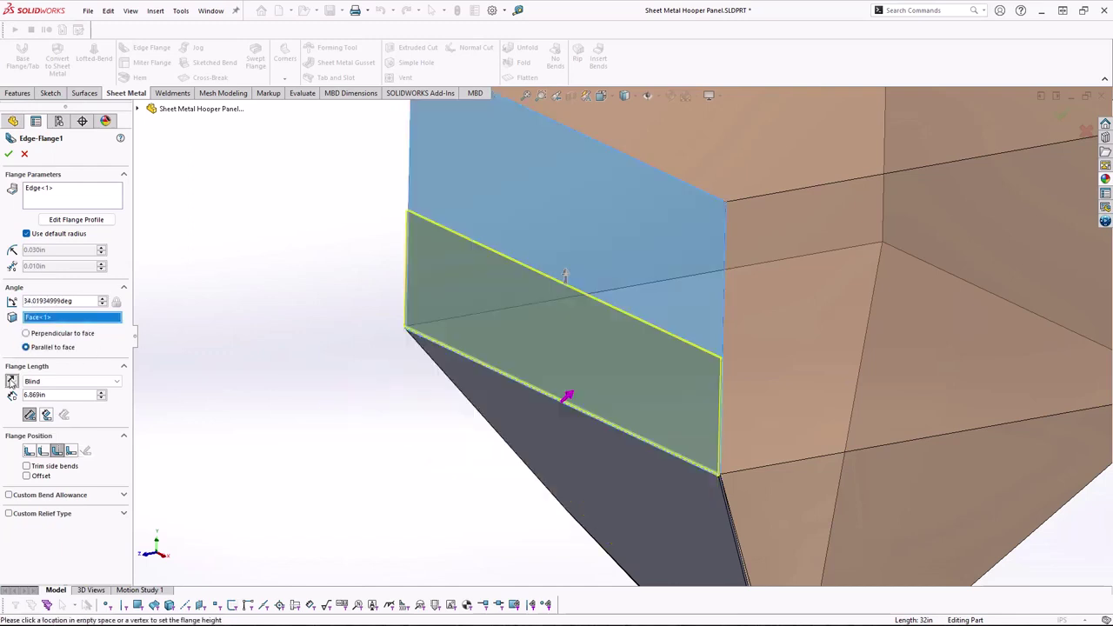
- Extend the edge flange up to the upper corner vertex of the hopper body, and create it
middle_click_drag(240, 309, 152, 373, "ctrl")
left_click(70, 381)
left_click(53, 402)
left_click(640, 259)
scroll(609, 261, "down", 5)
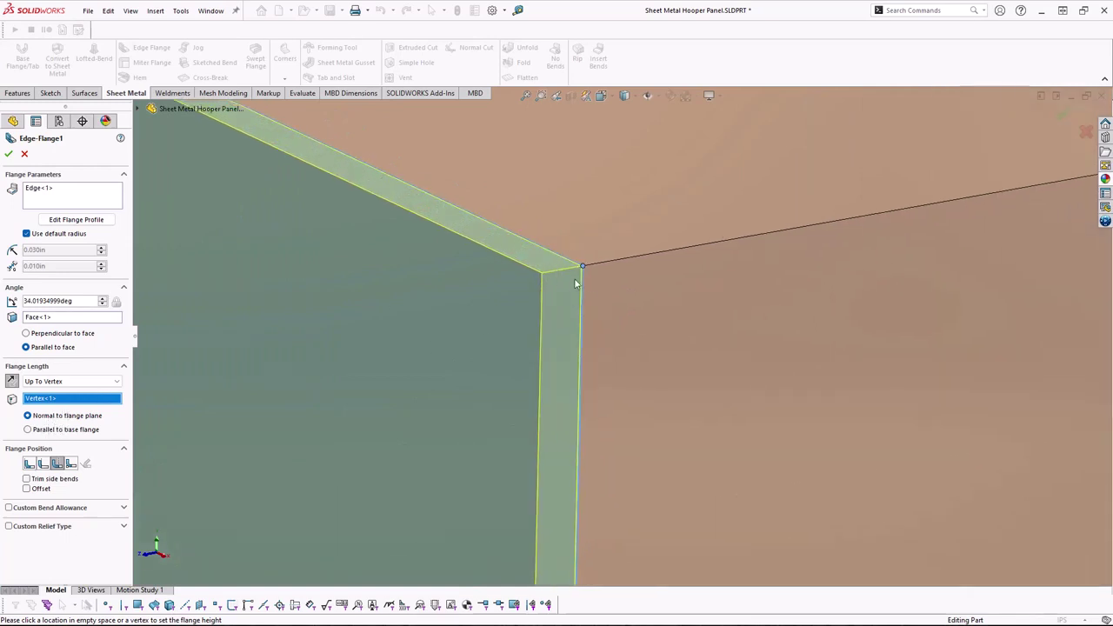
left_click(22, 204)
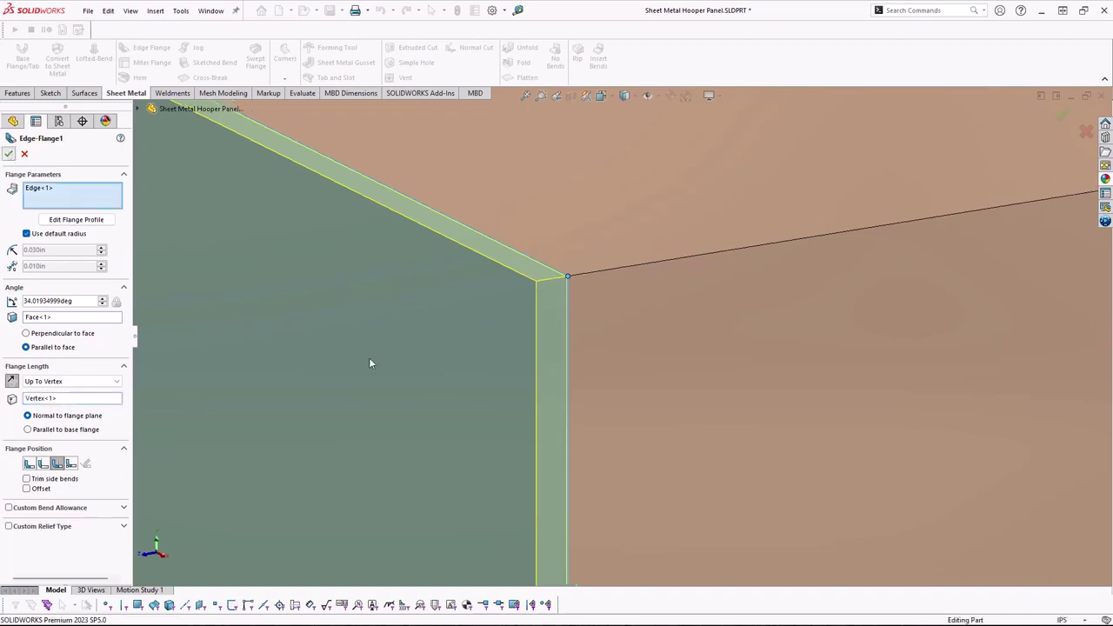
left_click(8, 154)
- Hide the Boss-Extrude1 reference body again so only the sheet metal panel is displayed
scroll(419, 320, "up", 4)
scroll(452, 330, "up", 5)
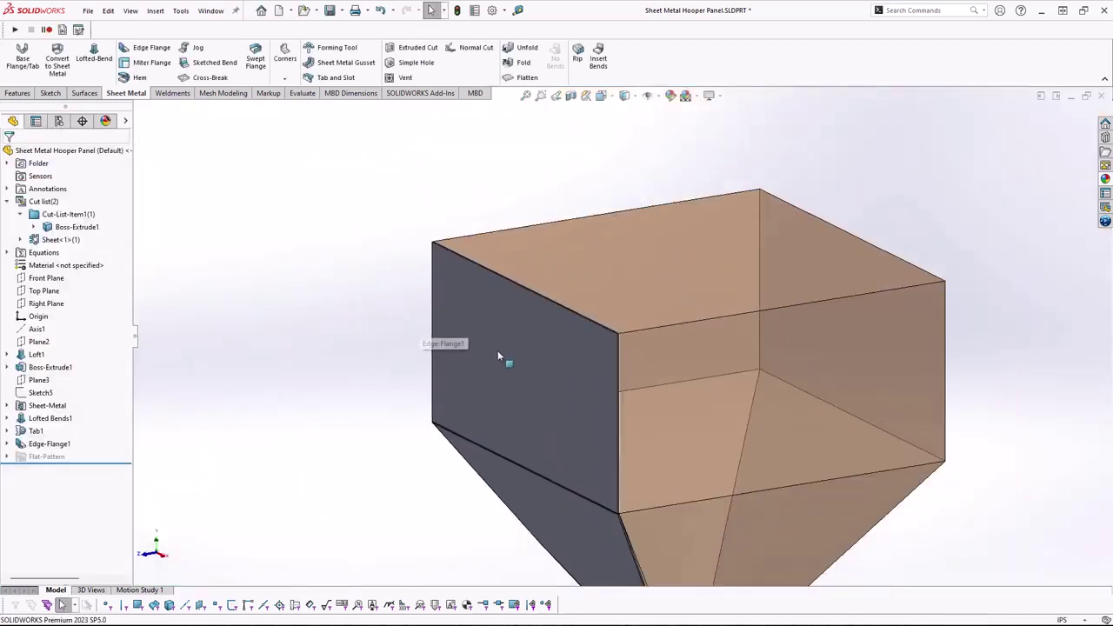
middle_click_drag(501, 349, 519, 394)
right_click(81, 228)
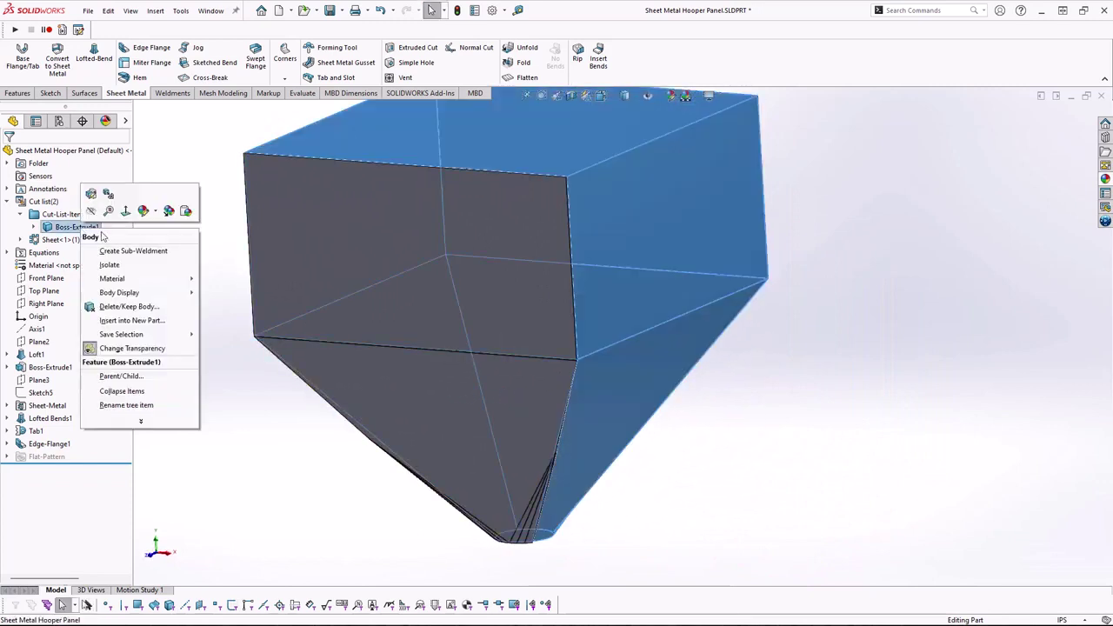
left_click(90, 212)
- Circular pattern the sheet metal panel body around Axis1 with 4 equally spaced instances over 360 degrees
middle_click_drag(409, 390, 450, 412)
middle_click_drag(445, 368, 504, 392, "ctrl")
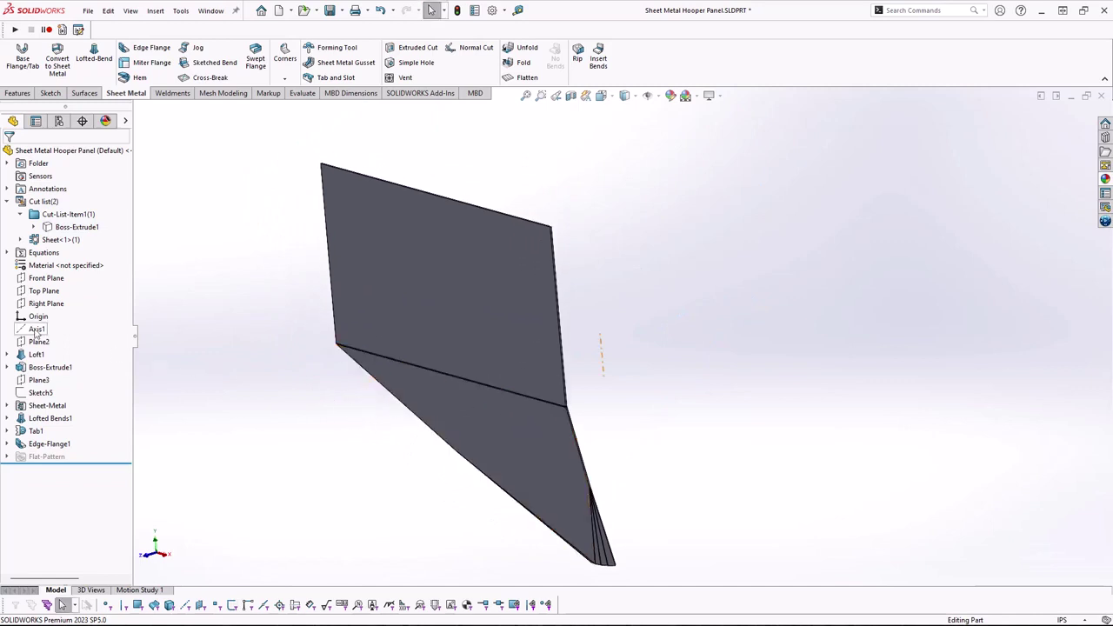
left_click(36, 330)
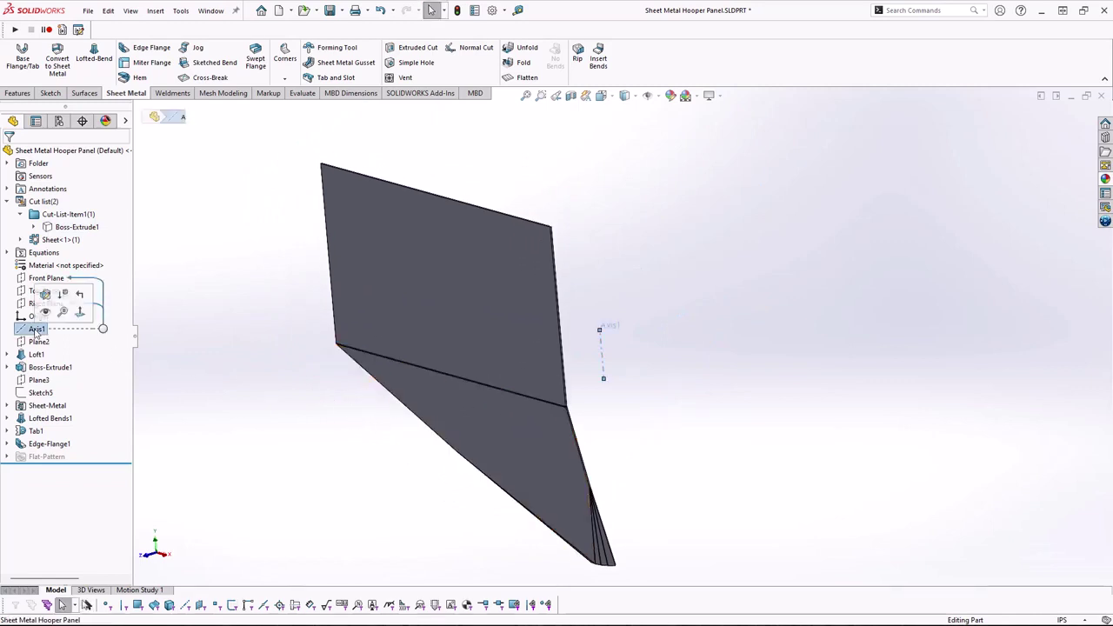
left_click(17, 93)
left_click(346, 79)
left_click(375, 106)
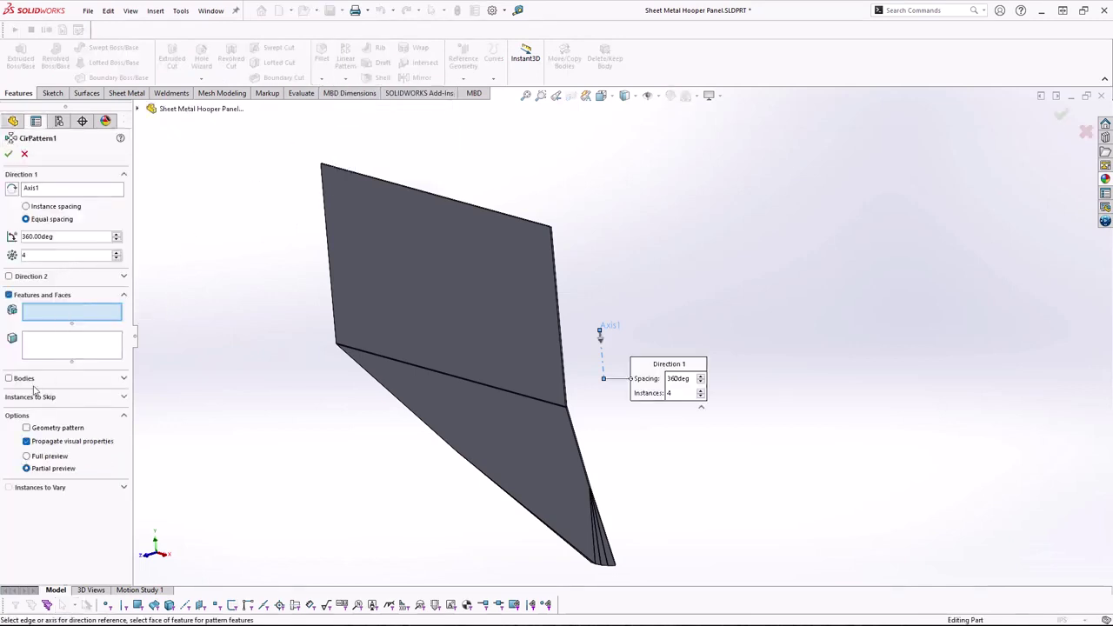
left_click(9, 378)
left_click(405, 320)
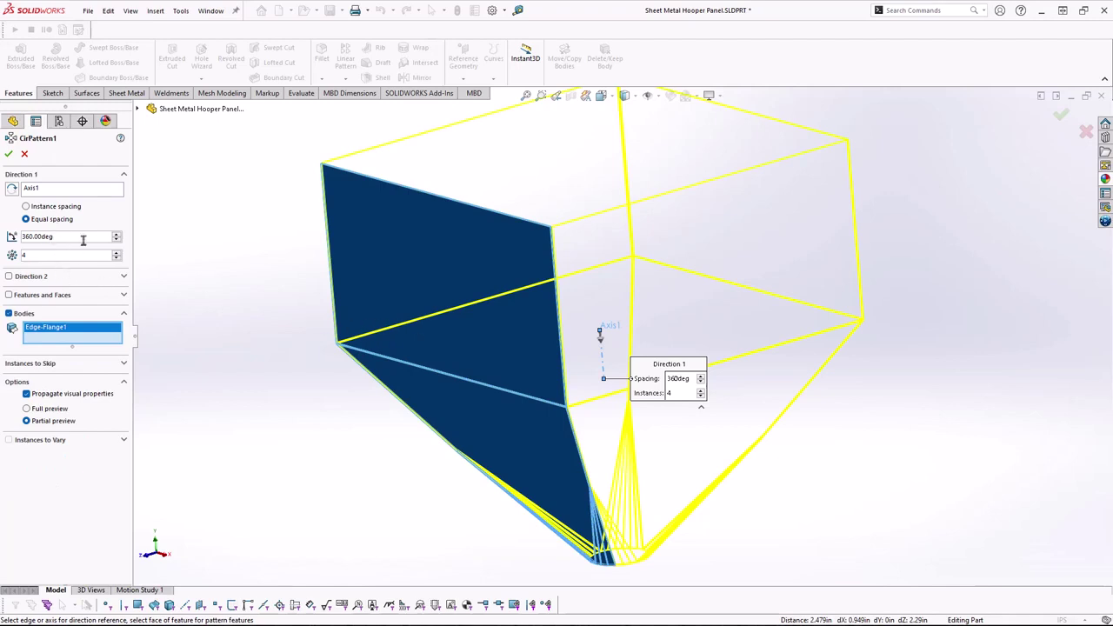
left_click(11, 155)
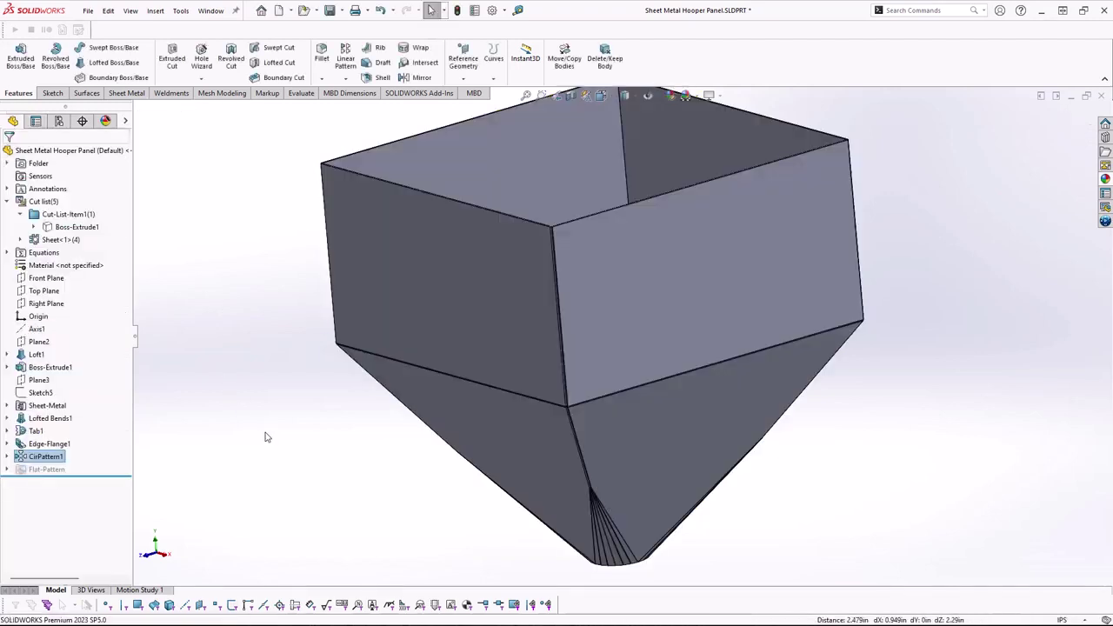
- Examine the seam between two adjacent panels, from the edge flange bend corner down to the start of the lofted bends
scroll(589, 405, "down", 6)
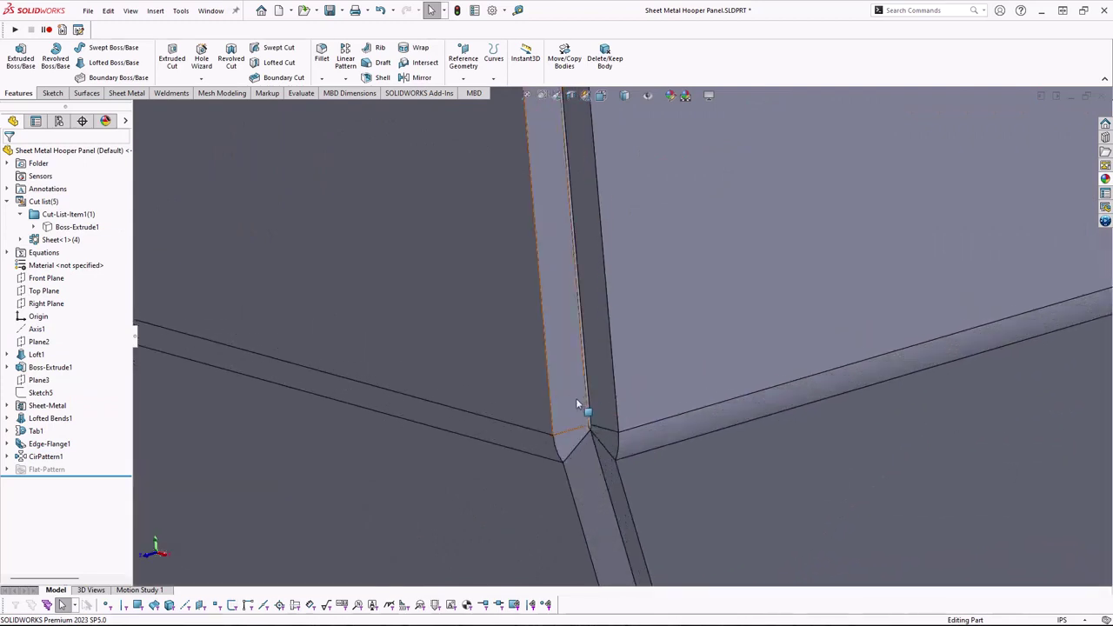
scroll(595, 393, "down", 2)
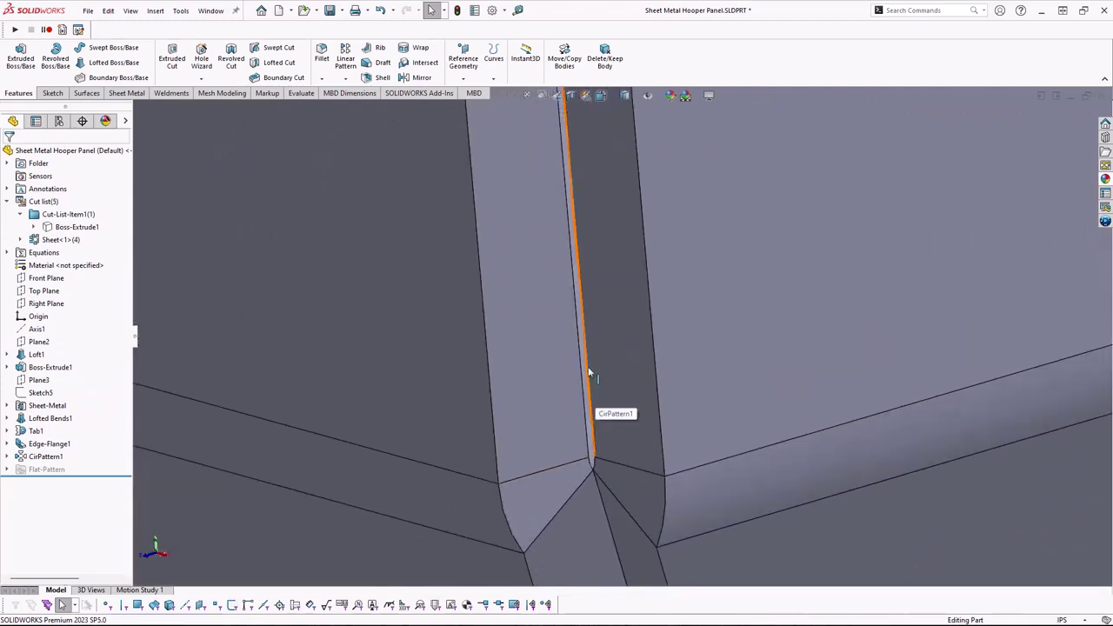
scroll(598, 439, "up", 1)
scroll(598, 434, "up", 4)
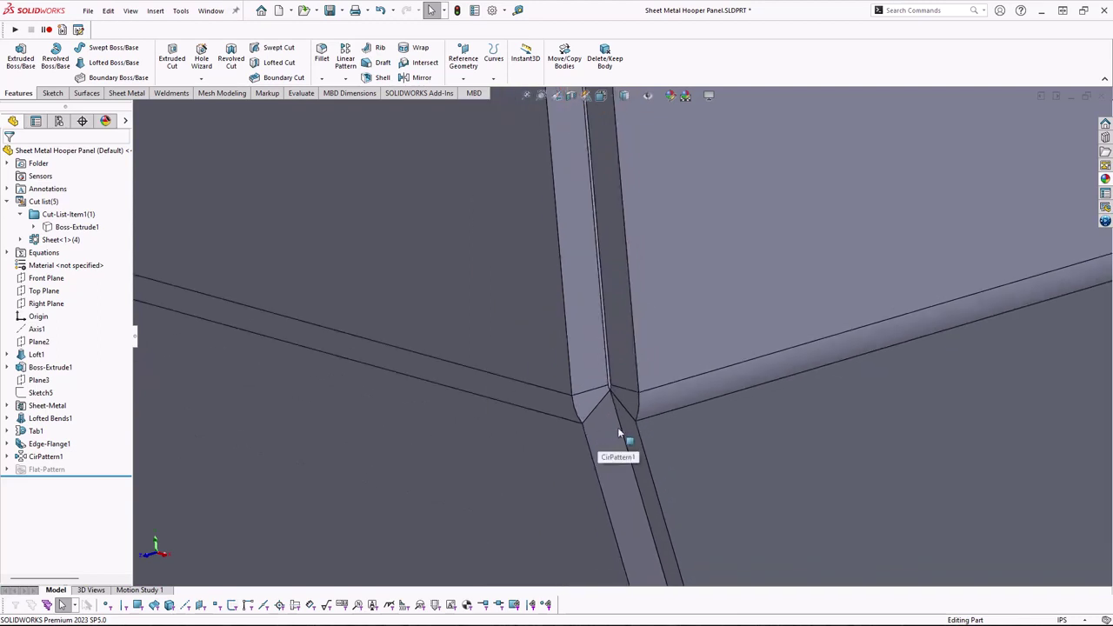
scroll(618, 427, "down", 4)
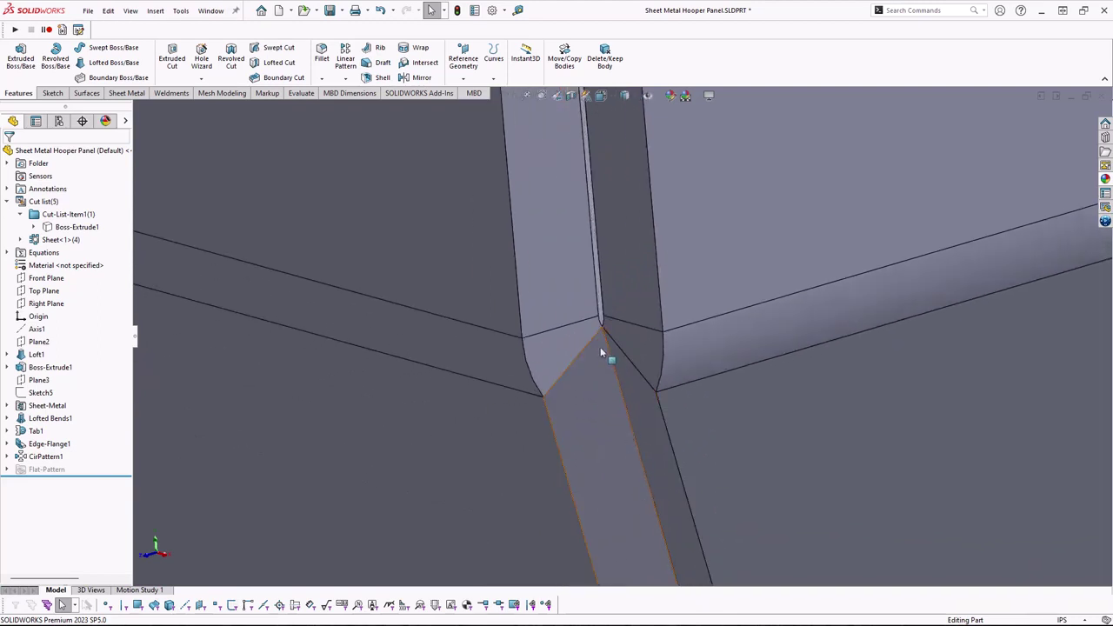
scroll(602, 352, "up", 2)
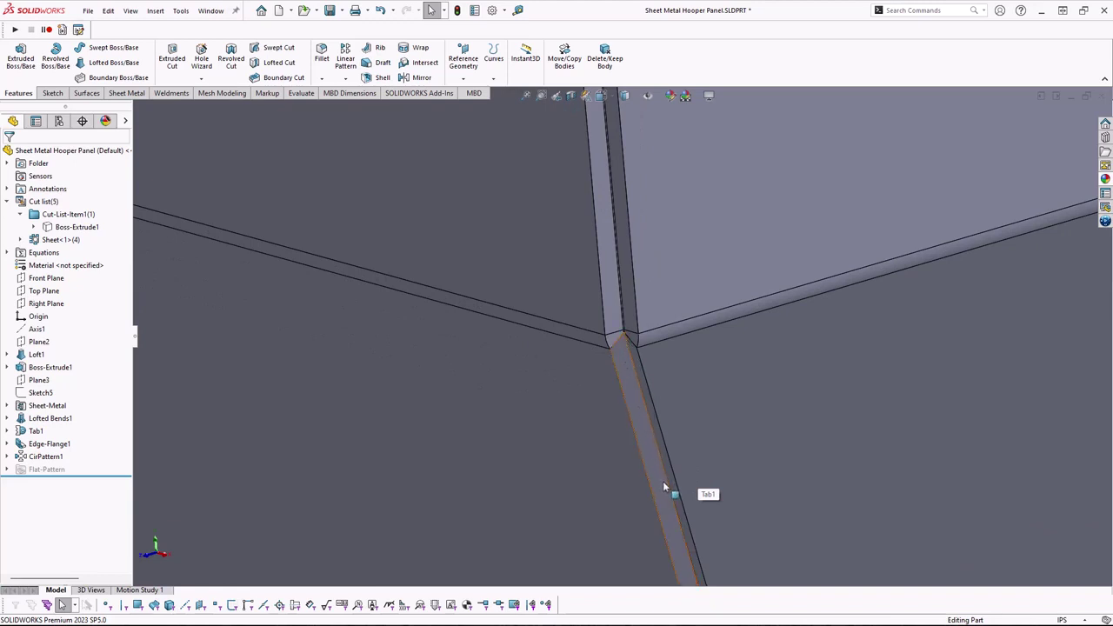
scroll(670, 492, "up", 8)
scroll(673, 510, "down", 6)
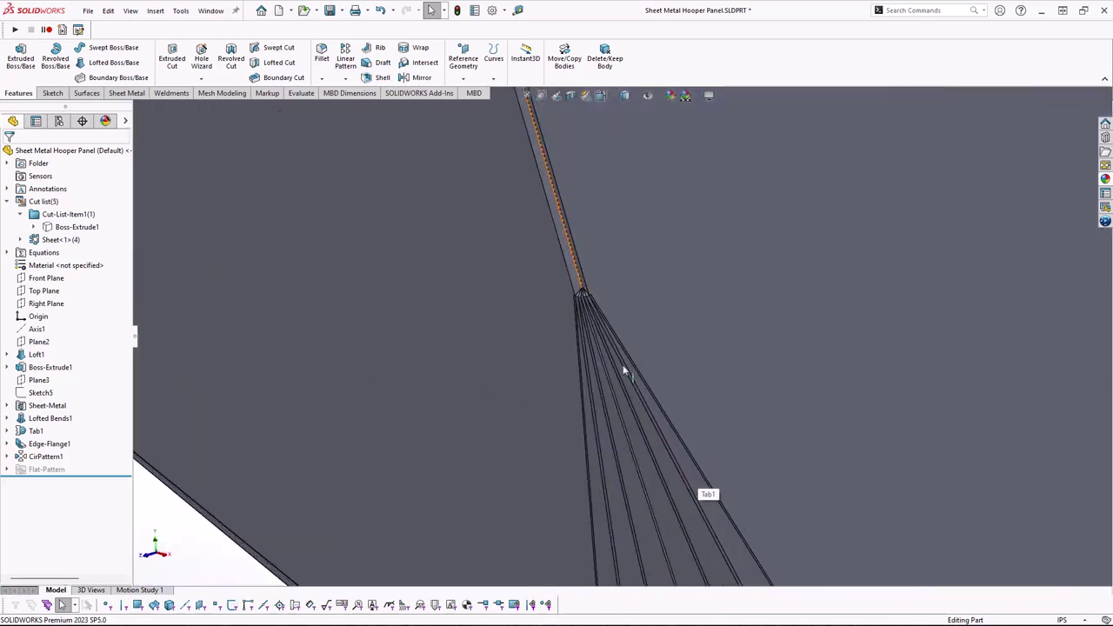
scroll(585, 299, "down", 10)
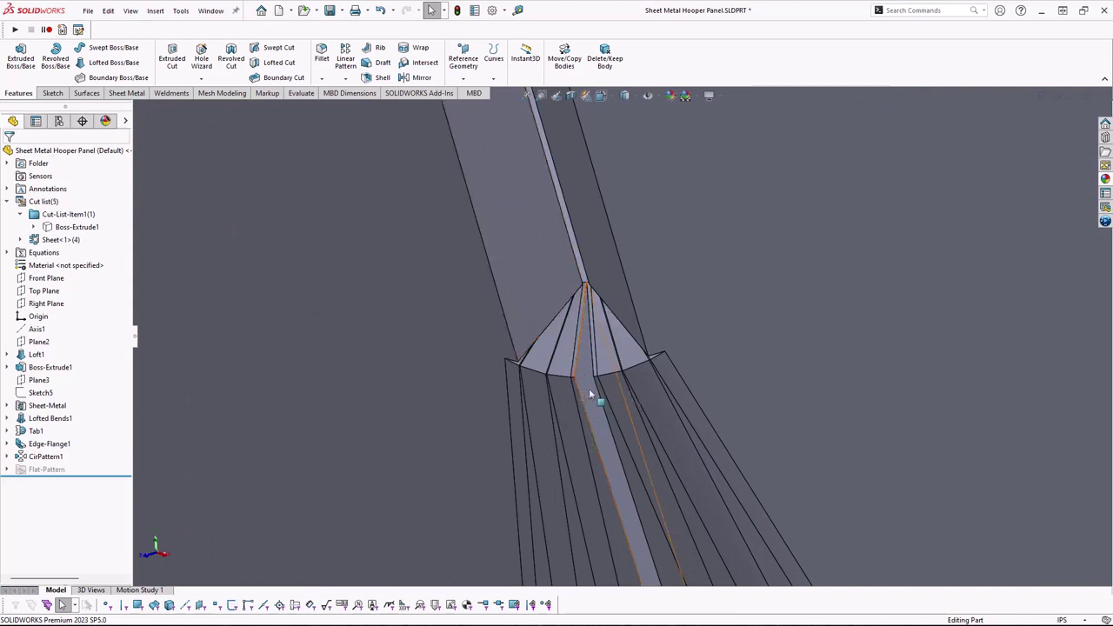
key("Down")
scroll(601, 405, "up", 1)
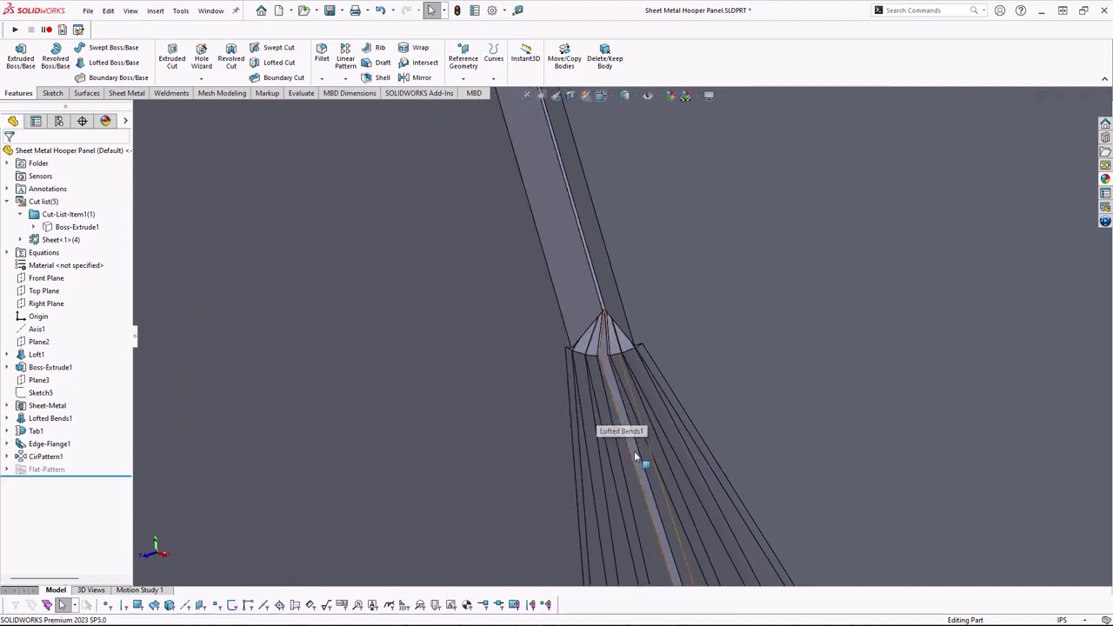
- Examine the panel joints around the round bottom outlet and the overall shape of the four-panel hopper
scroll(634, 459, "up", 10)
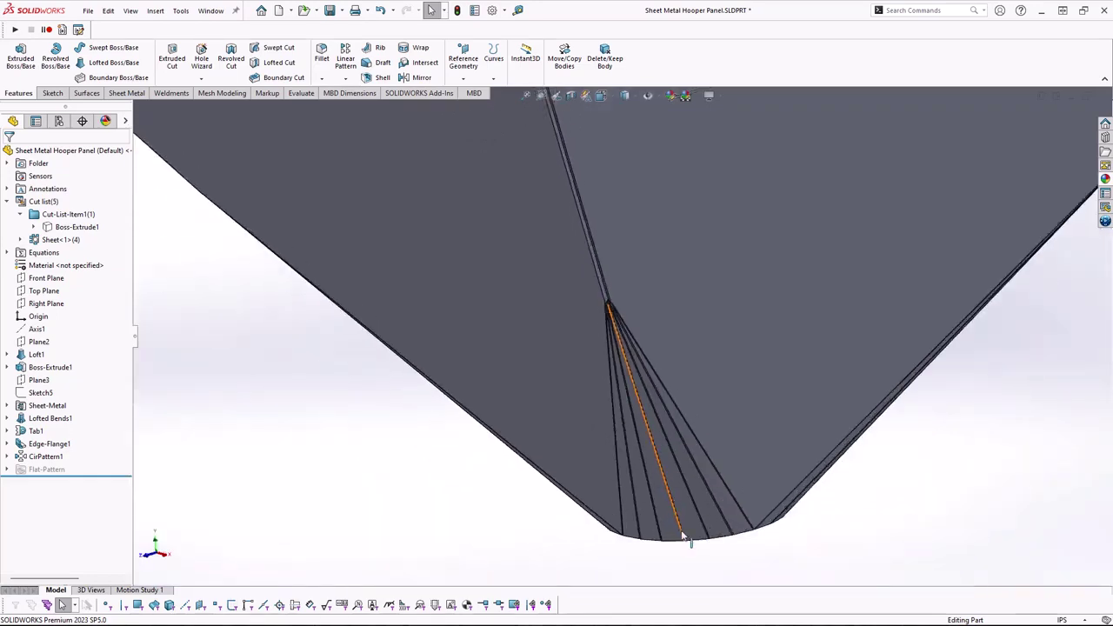
scroll(669, 470, "down", 5)
middle_click_drag(654, 322, 634, 151)
scroll(695, 502, "down", 3)
scroll(646, 452, "down", 3)
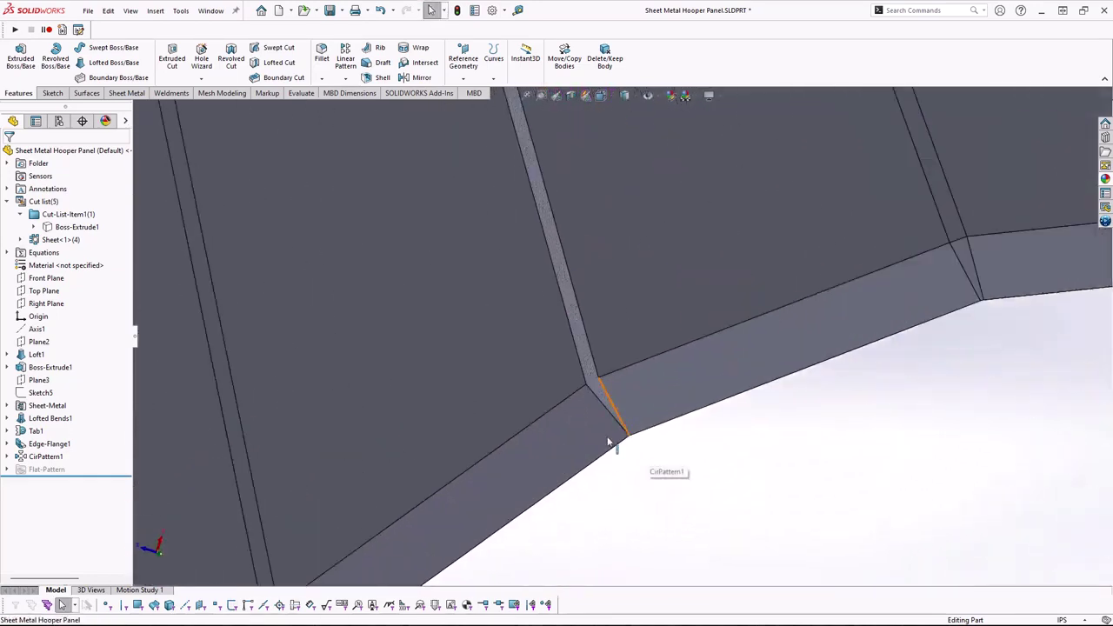
scroll(604, 400, "up", 6)
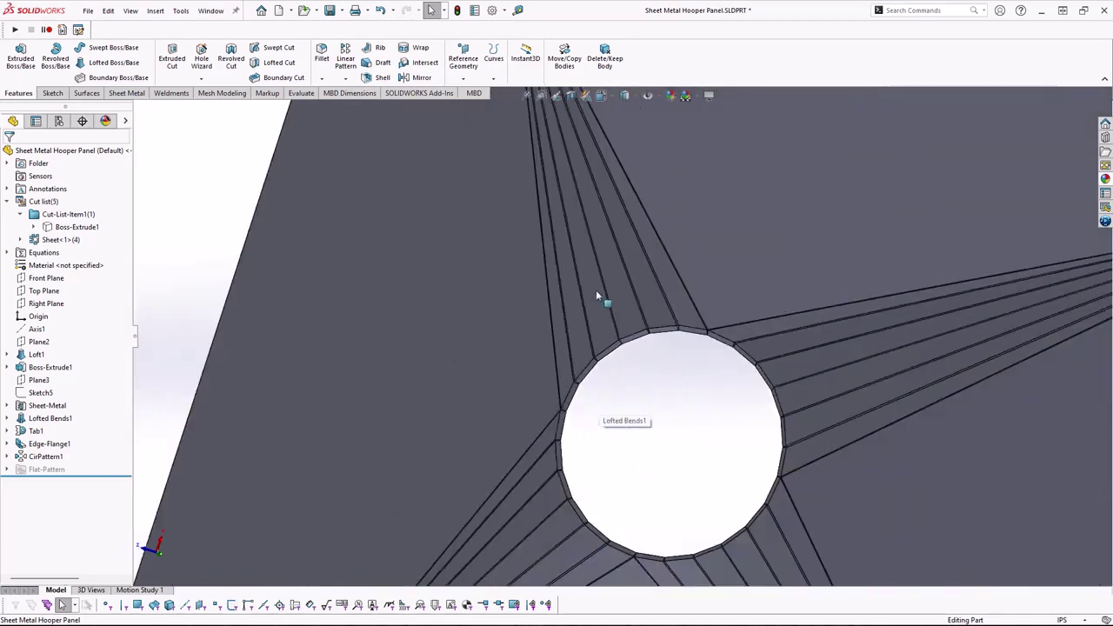
scroll(599, 286, "down", 1)
middle_click_drag(609, 314, 614, 478)
scroll(607, 255, "up", 8)
middle_click_drag(577, 177, 582, 282)
key("ctrl+7")
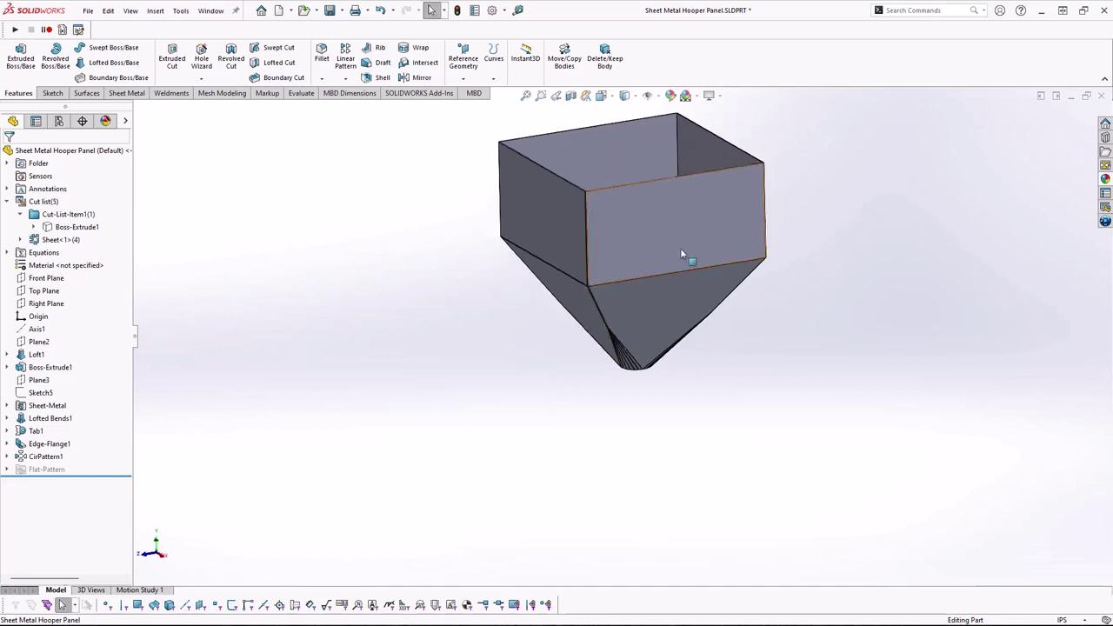
scroll(721, 212, "down", 3)
scroll(526, 365, "down", 2)
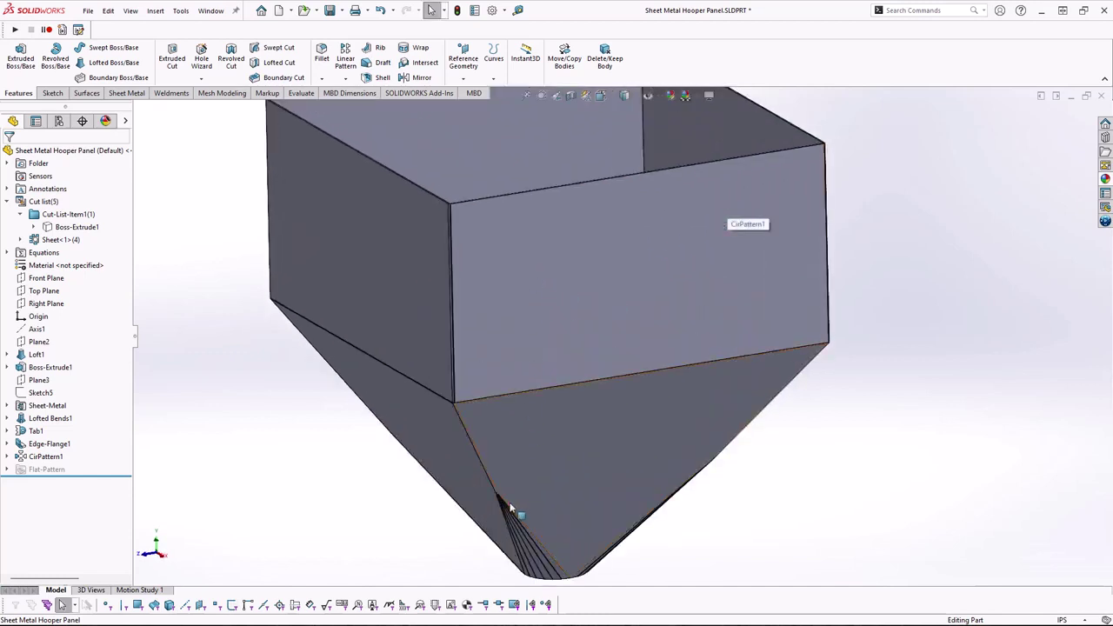